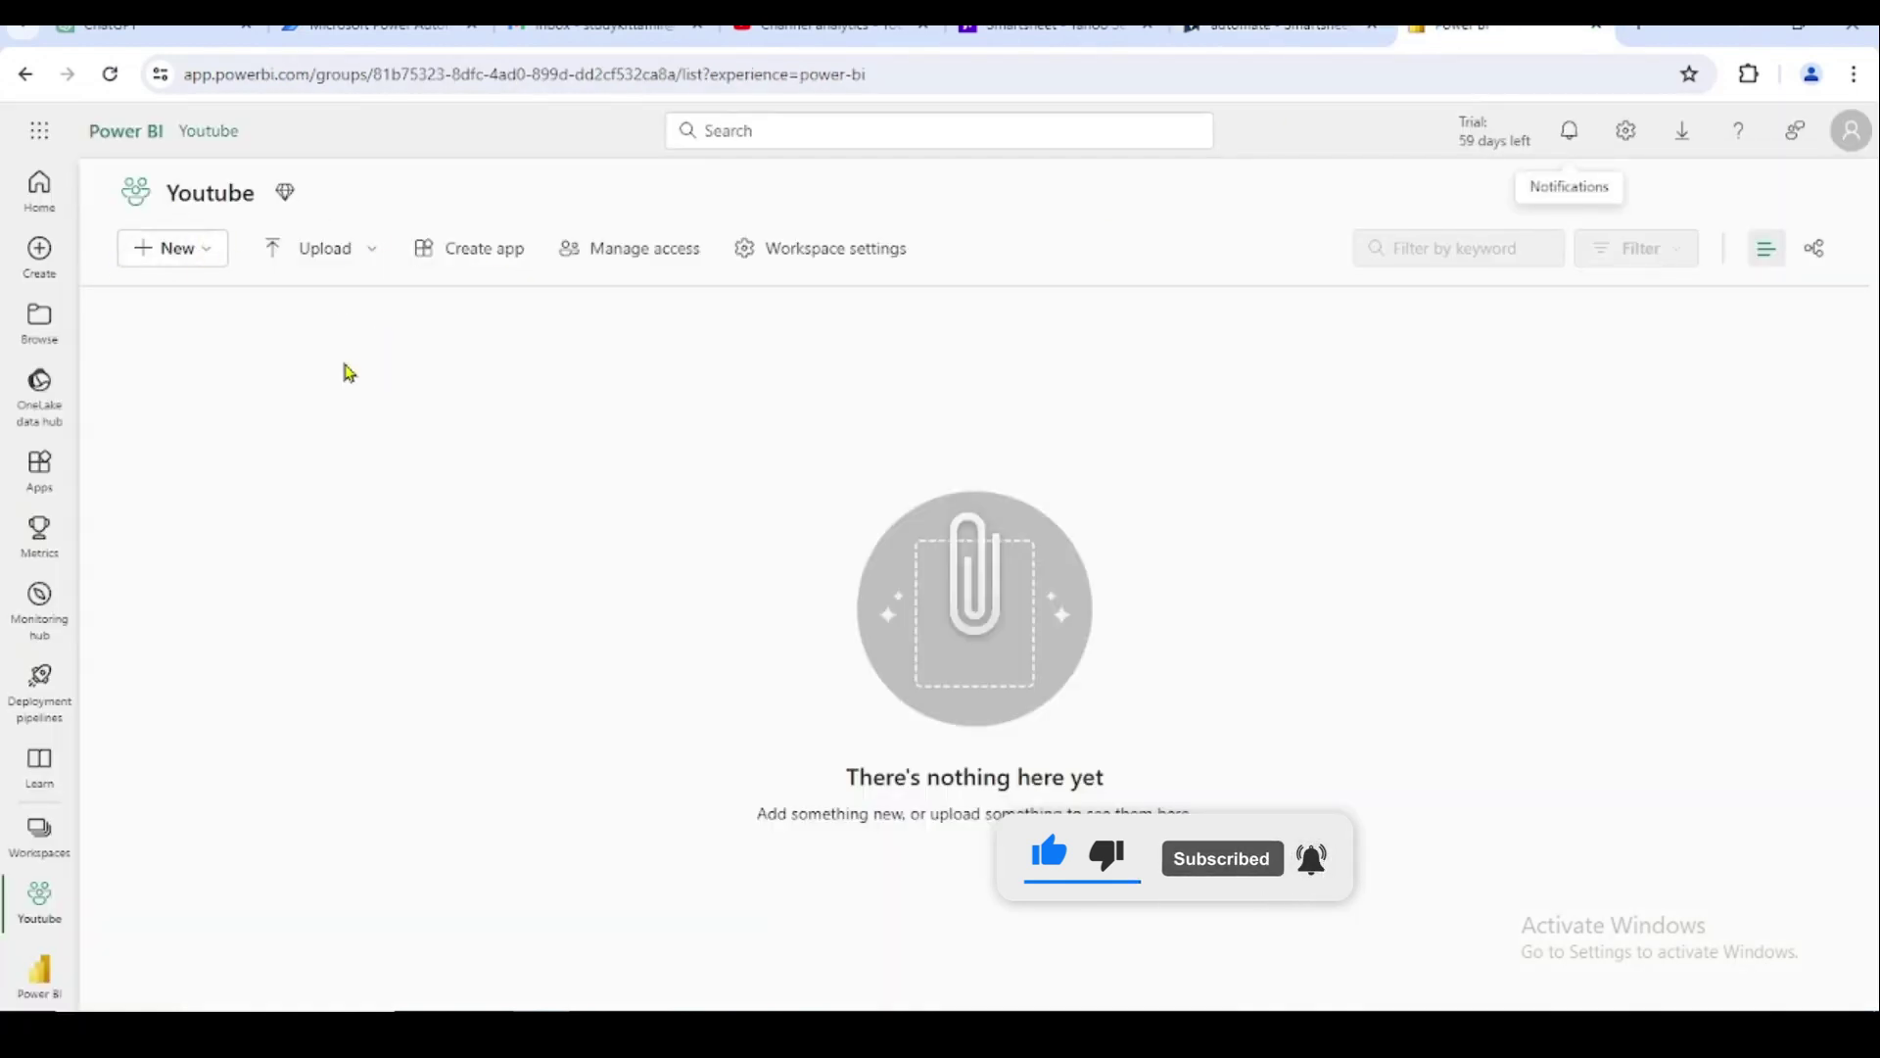
Start a new dataflow from the New menu and highlight each of its four creation options
{"action": "left_click", "coordinate": [202, 251]}
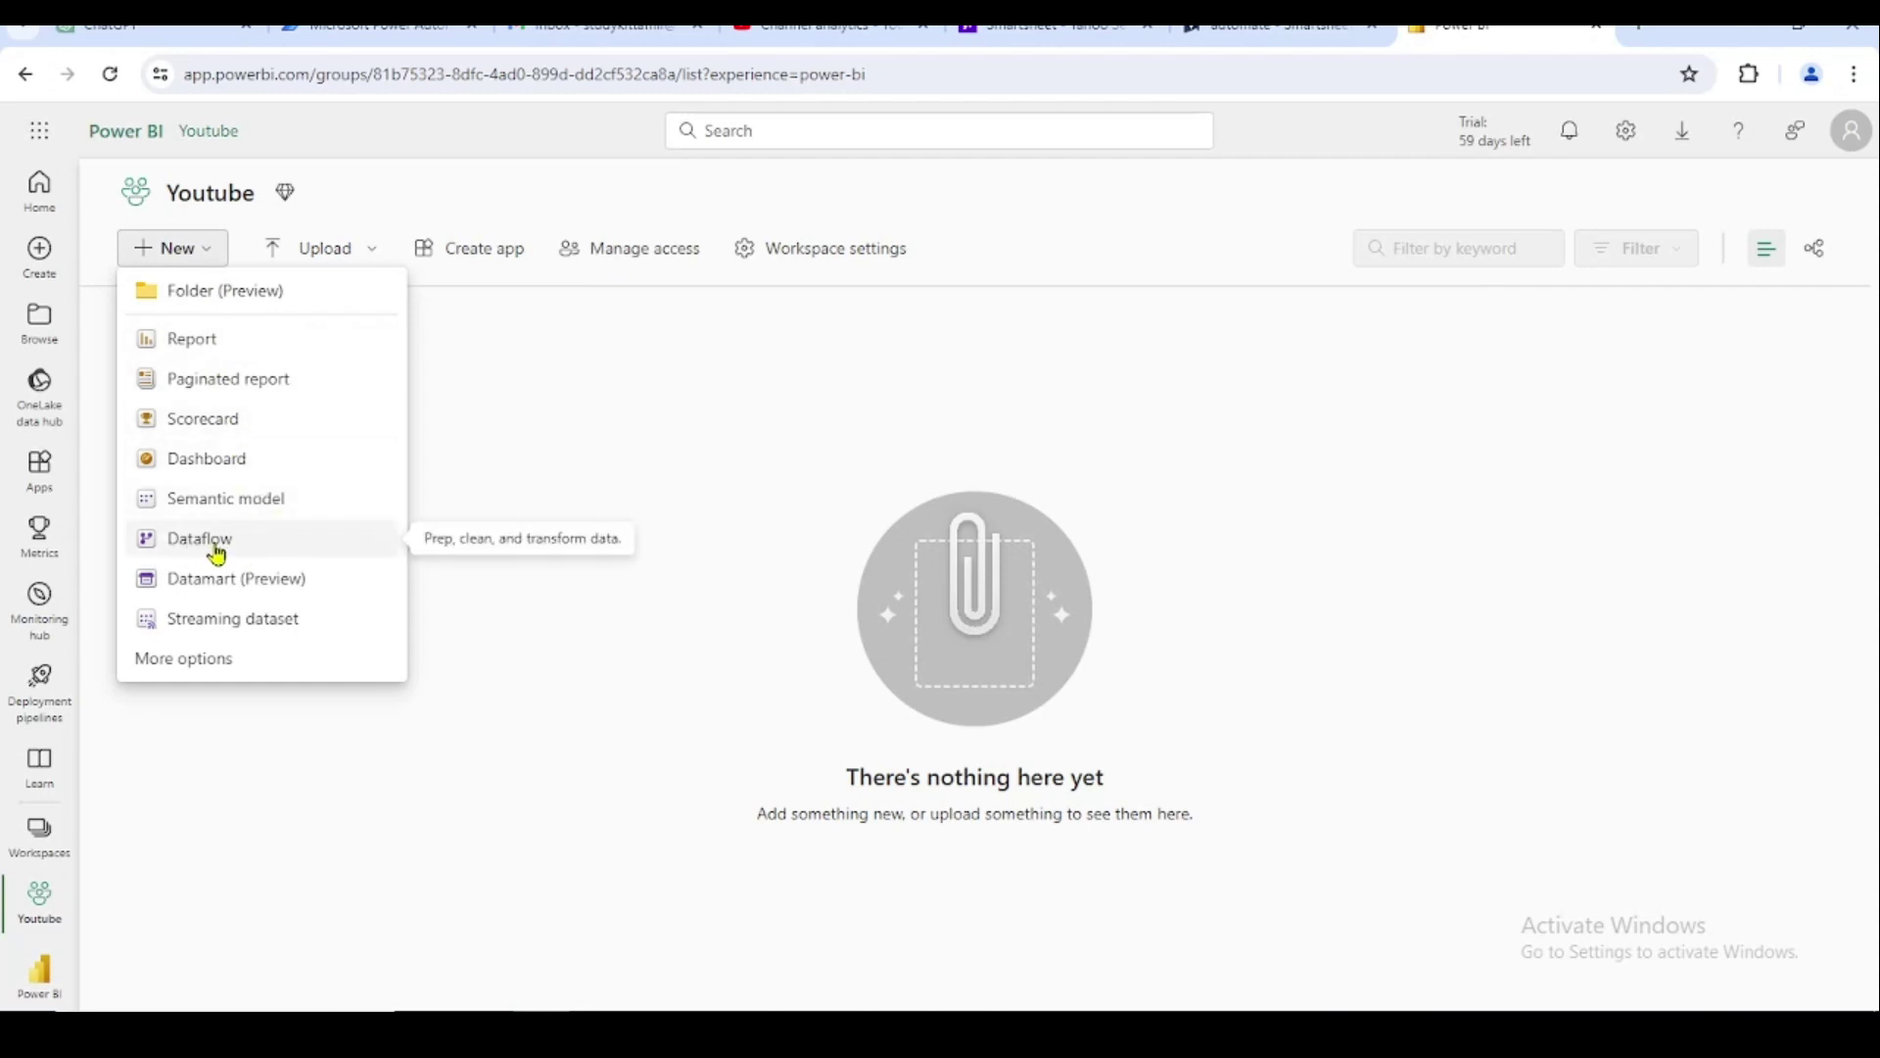
{"action": "left_click", "coordinate": [111, 451]}
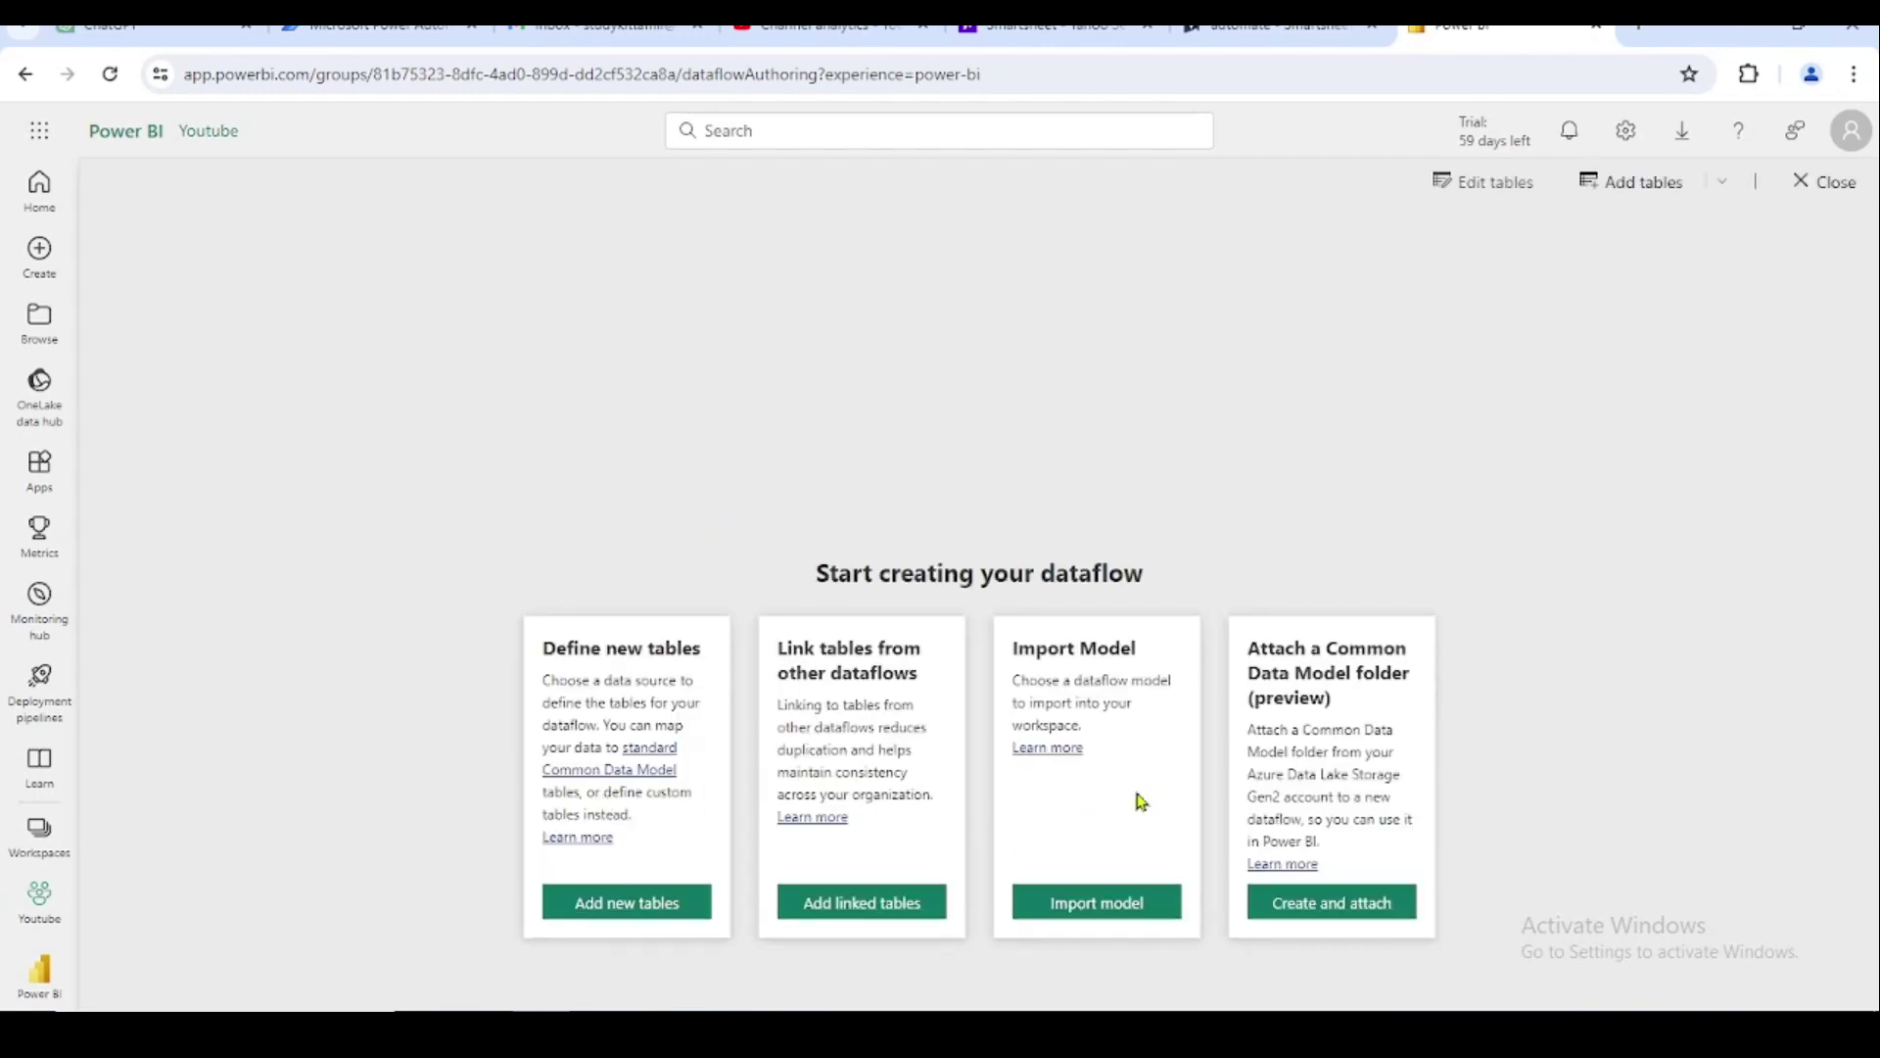
{"action": "left_click_drag", "start_coordinate": [591, 640], "coordinate": [670, 643]}
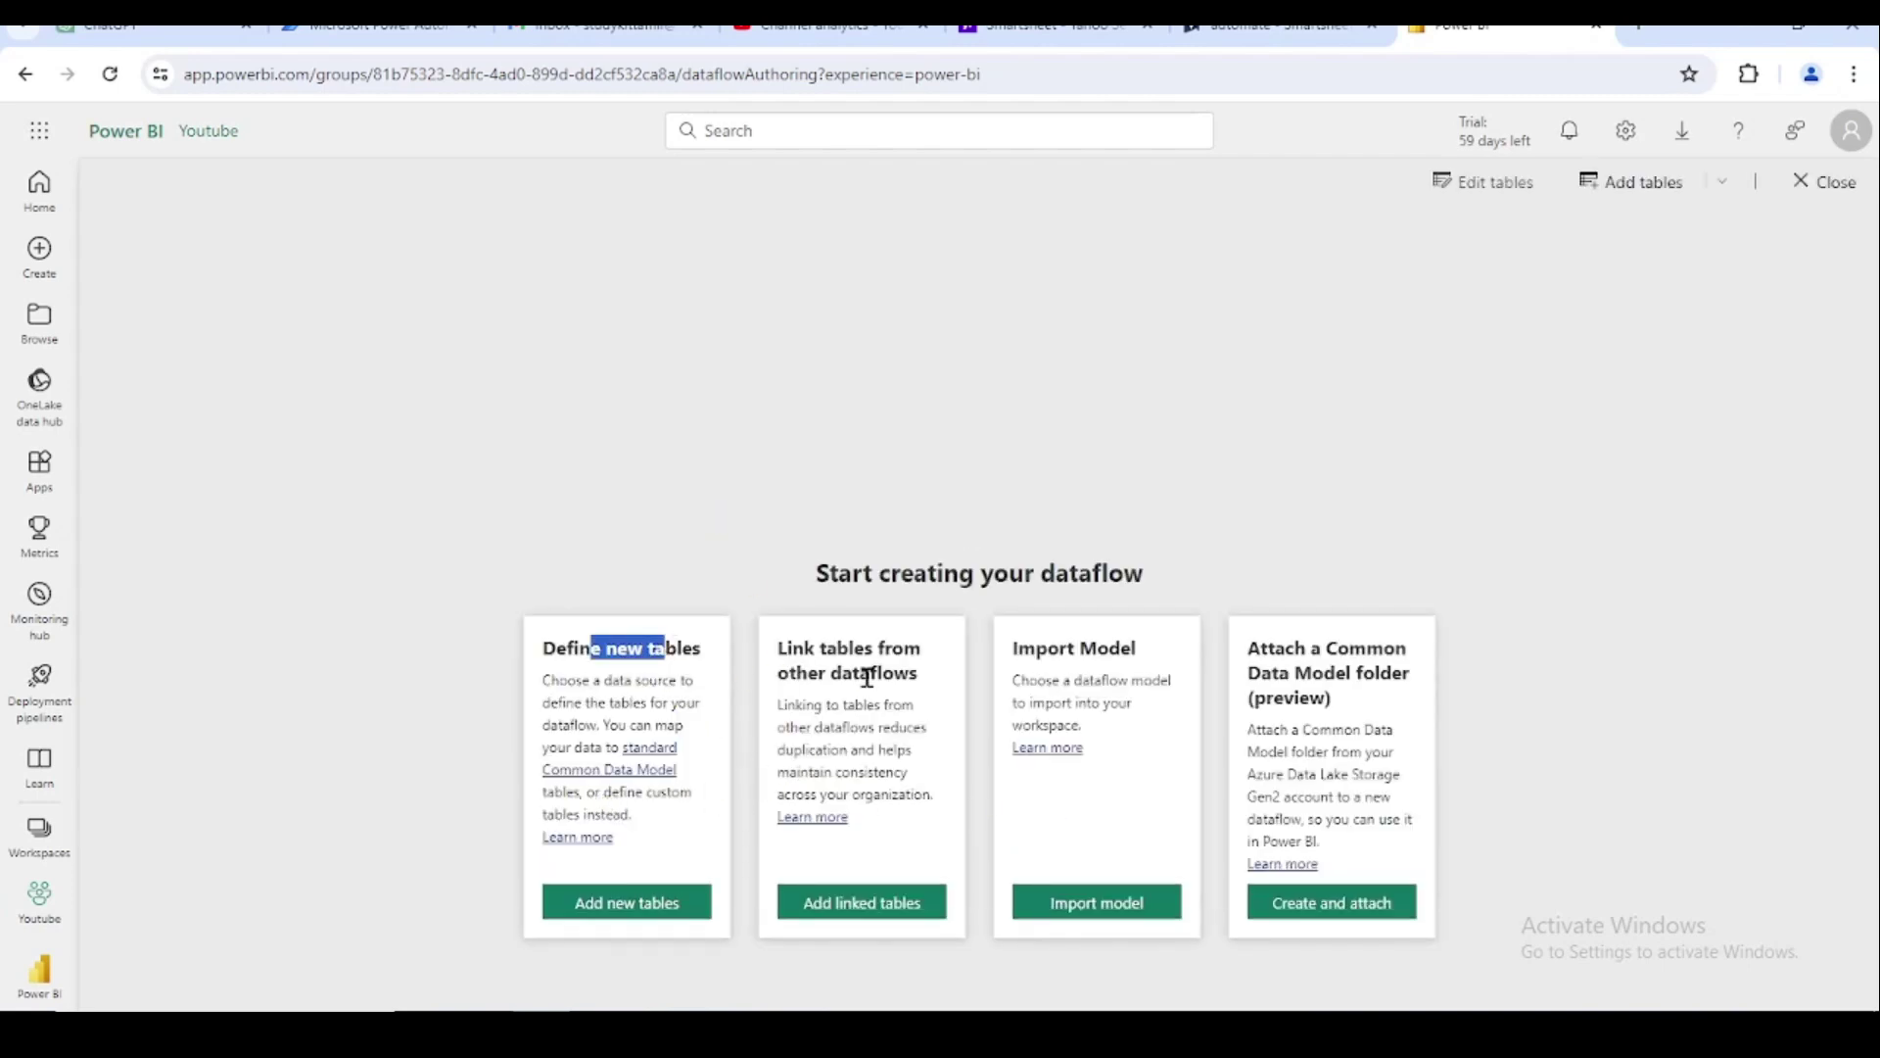
{"action": "left_click_drag", "start_coordinate": [870, 677], "coordinate": [815, 659]}
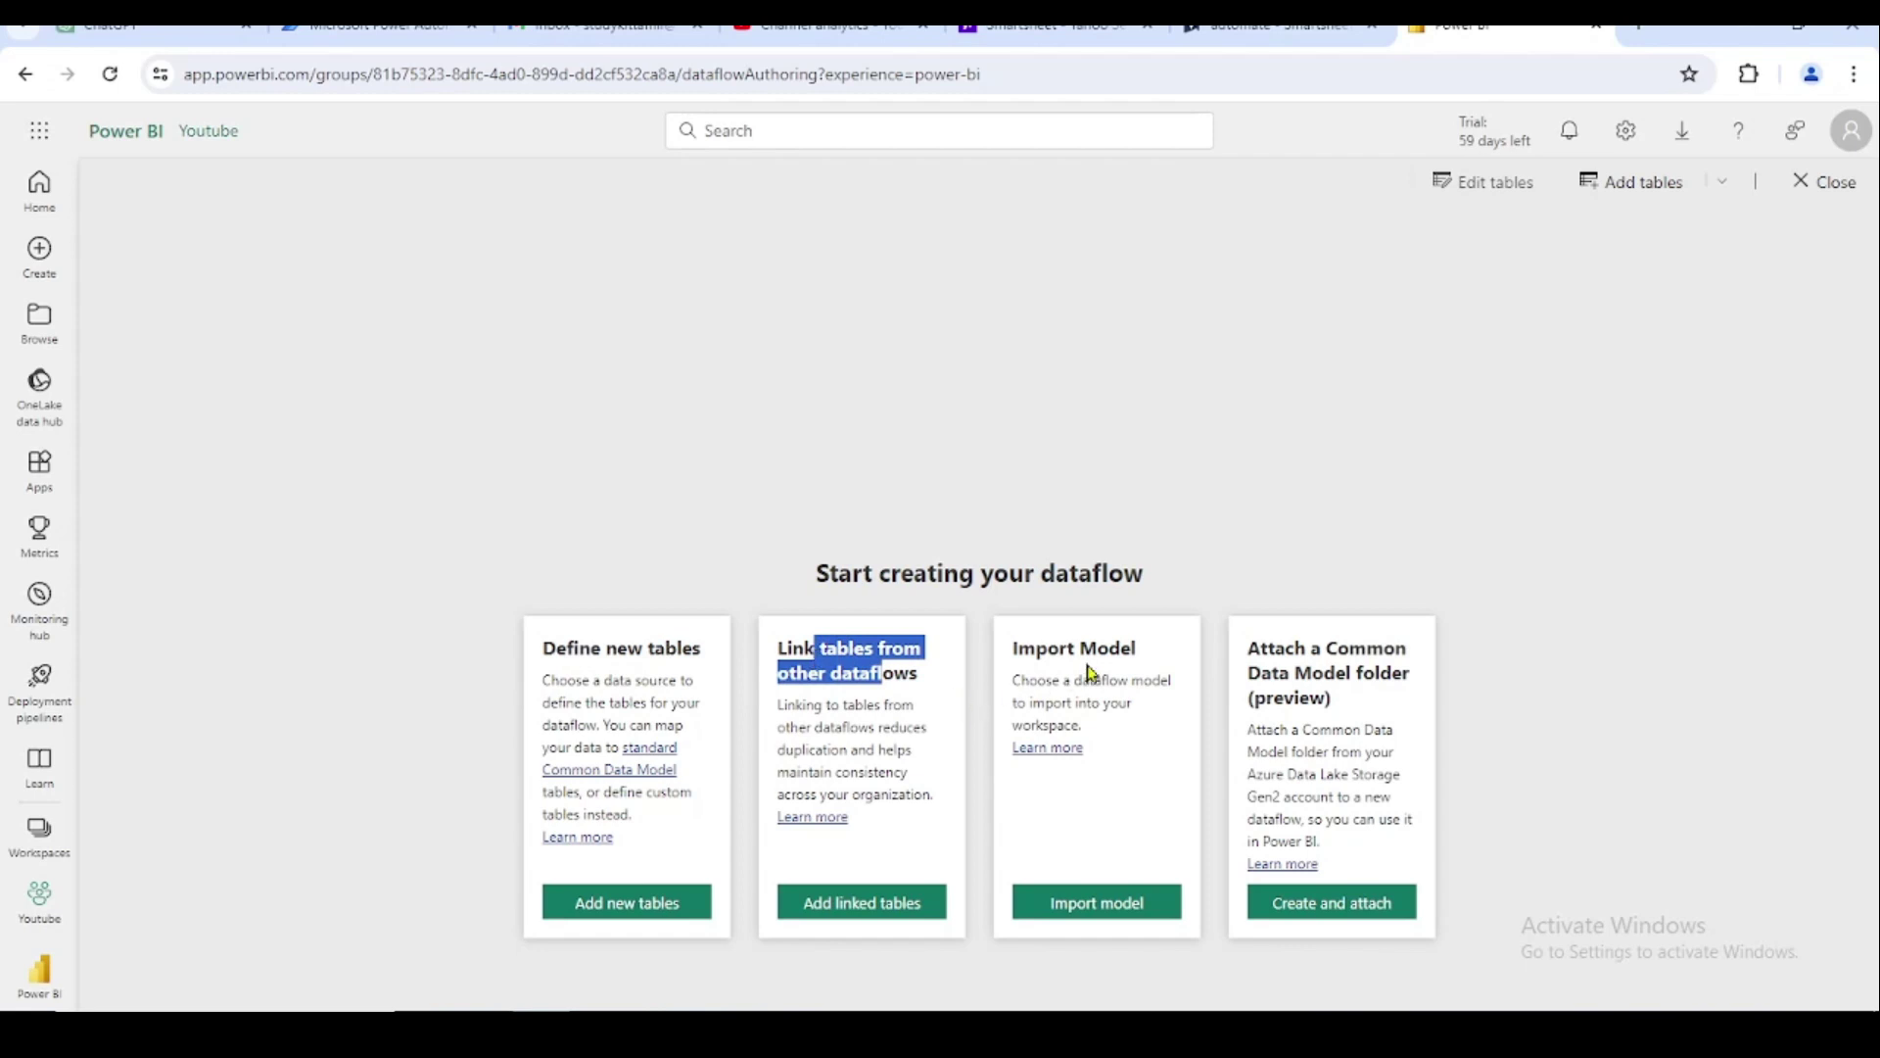
{"action": "left_click_drag", "start_coordinate": [1121, 648], "coordinate": [1038, 651]}
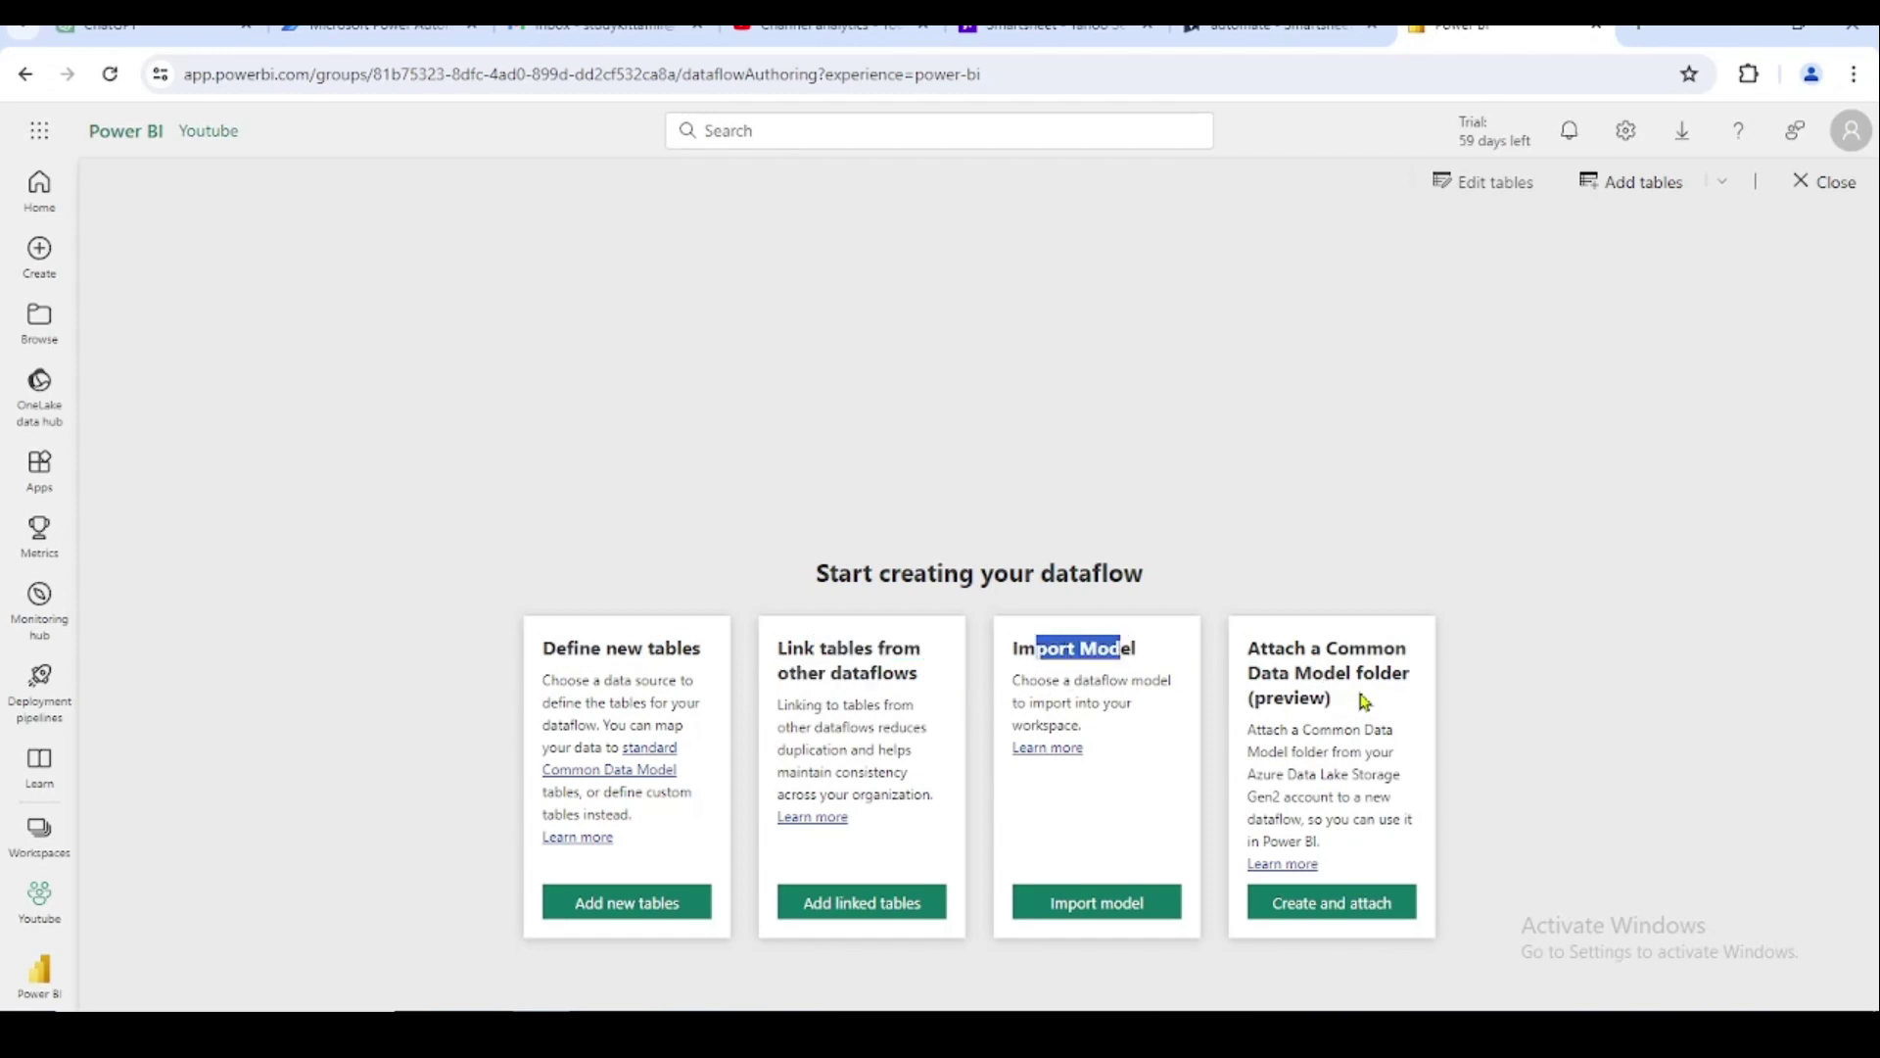
{"action": "left_click_drag", "start_coordinate": [1365, 701], "coordinate": [1247, 644]}
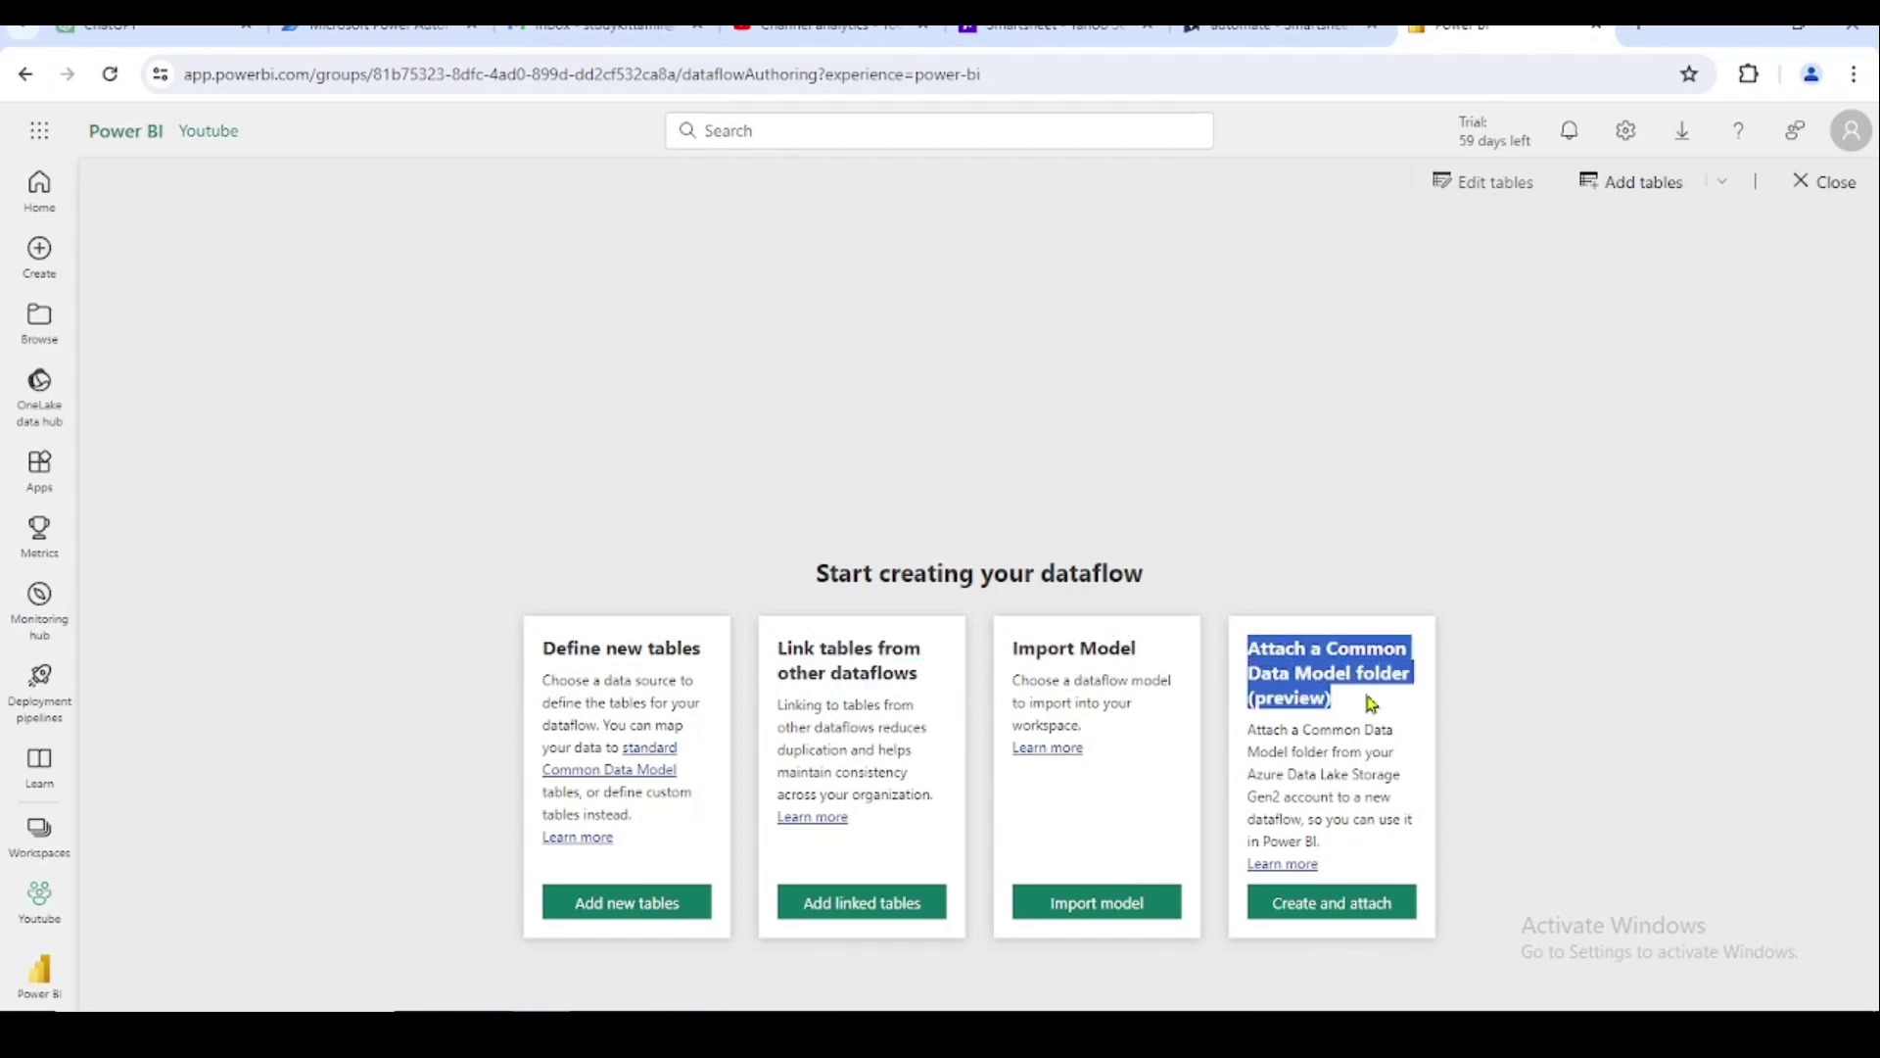
{"action": "left_click", "coordinate": [1371, 705]}
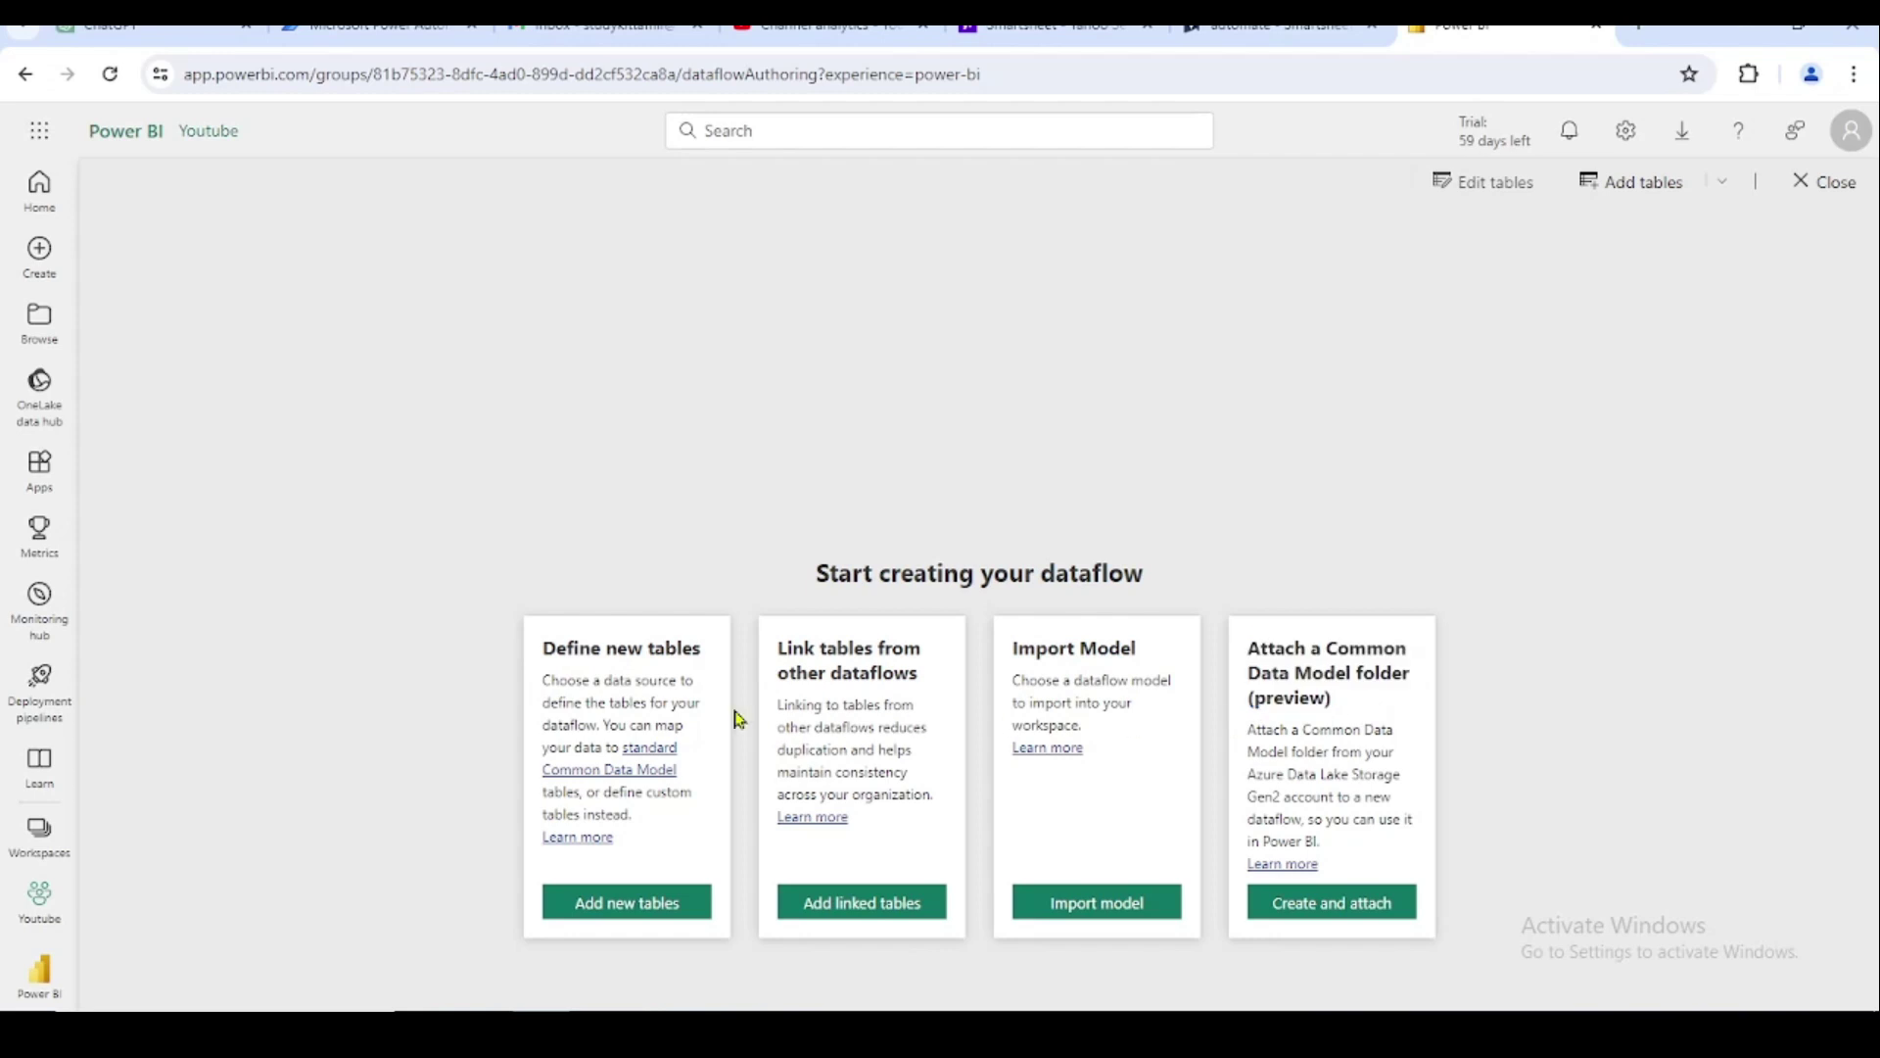
Re-highlight Define new tables, Link tables, Import Model and attach CDM folder while explaining them
{"action": "left_click_drag", "start_coordinate": [591, 646], "coordinate": [714, 660]}
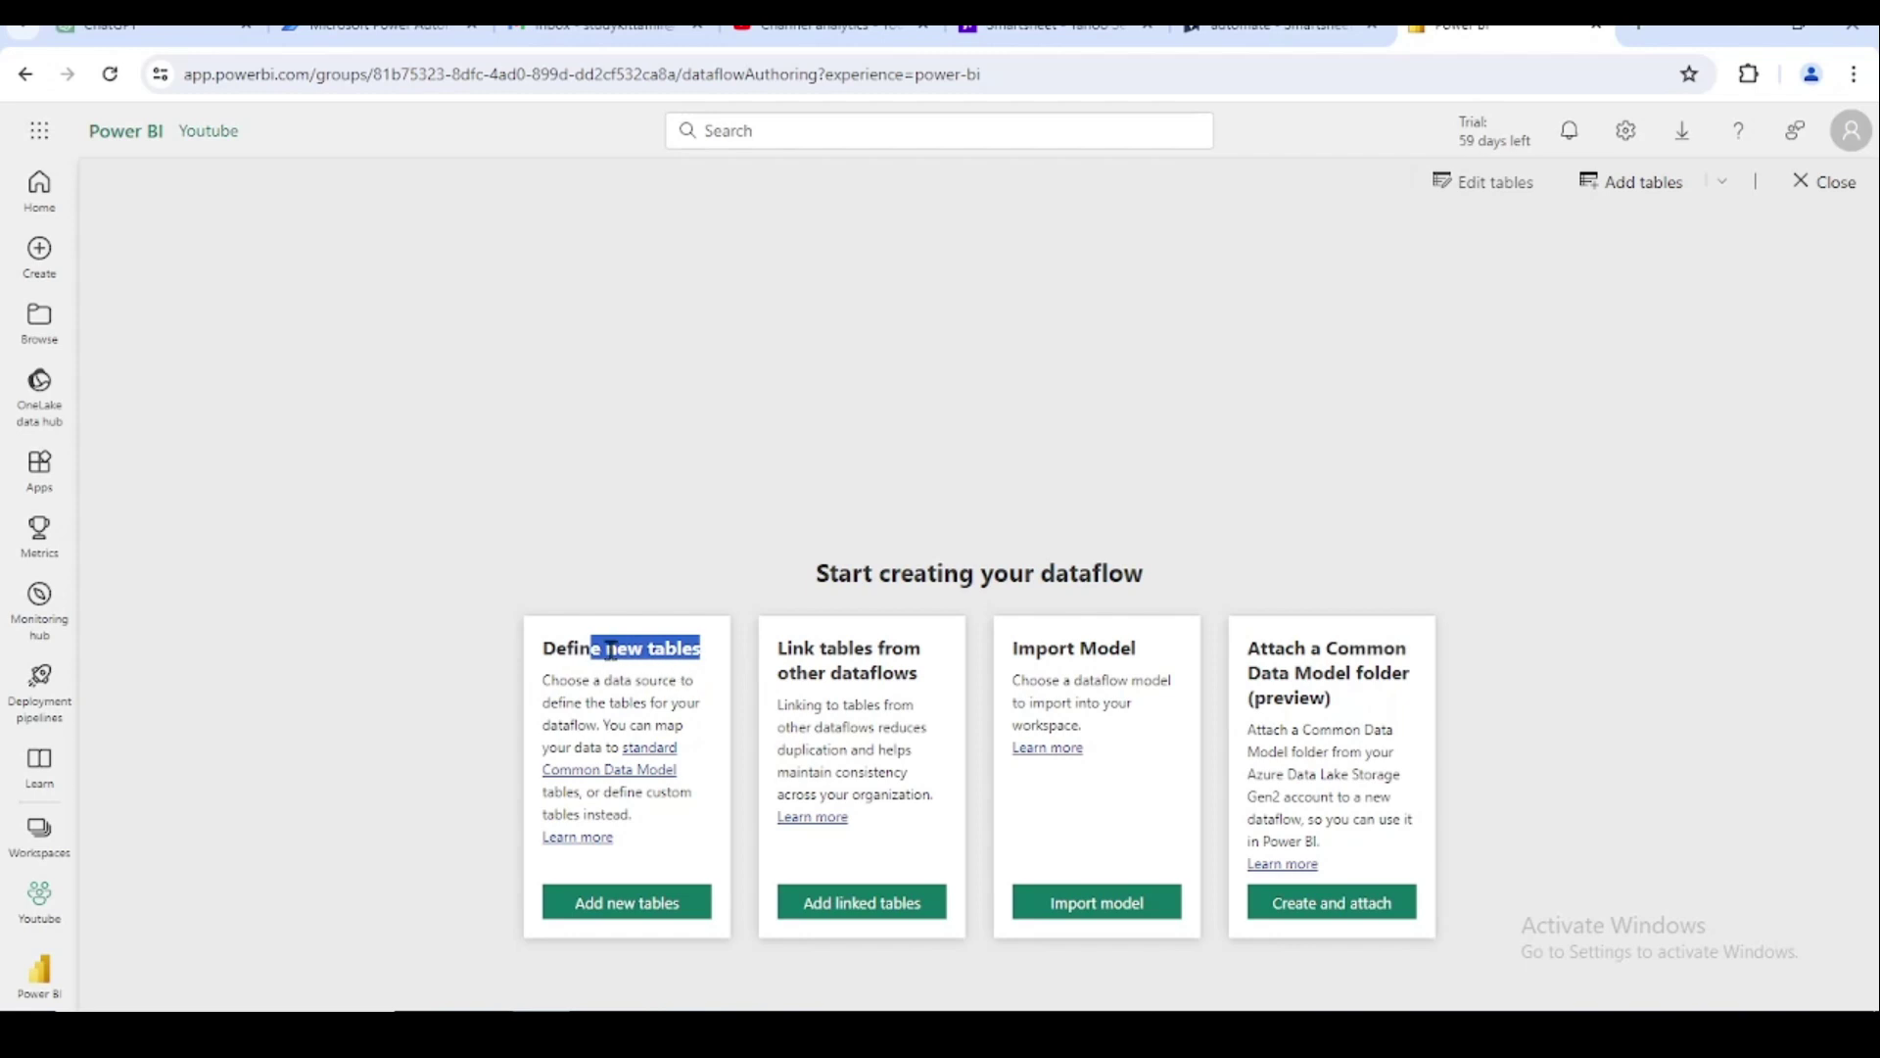
{"action": "mouse_move", "coordinate": [820, 649]}
{"action": "left_mouse_down"}
{"action": "mouse_move", "coordinate": [903, 669]}
{"action": "mouse_move", "coordinate": [787, 651]}
{"action": "left_mouse_up"}
{"action": "left_click", "coordinate": [914, 681]}
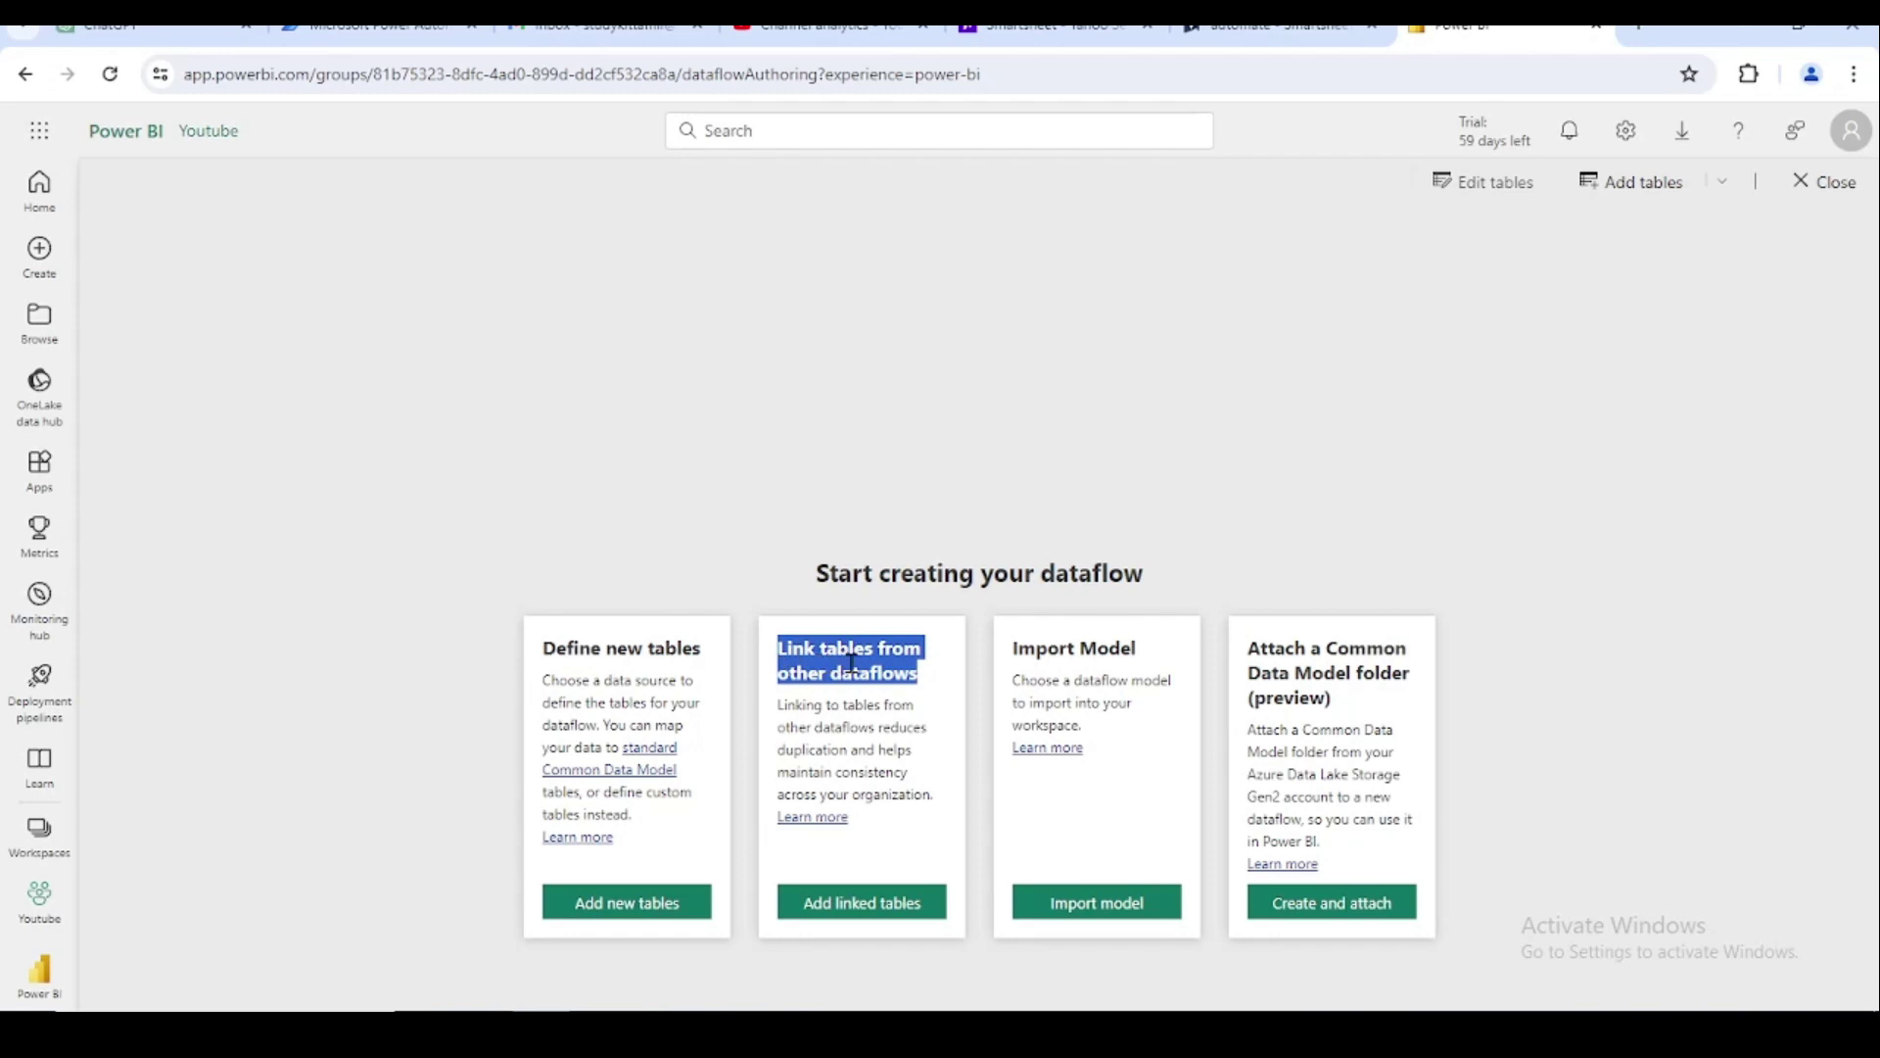
{"action": "left_click", "coordinate": [902, 659]}
{"action": "left_click_drag", "start_coordinate": [1134, 648], "coordinate": [1014, 649]}
{"action": "left_click", "coordinate": [1093, 679]}
{"action": "left_click_drag", "start_coordinate": [1142, 654], "coordinate": [1025, 649]}
{"action": "left_click", "coordinate": [1081, 675]}
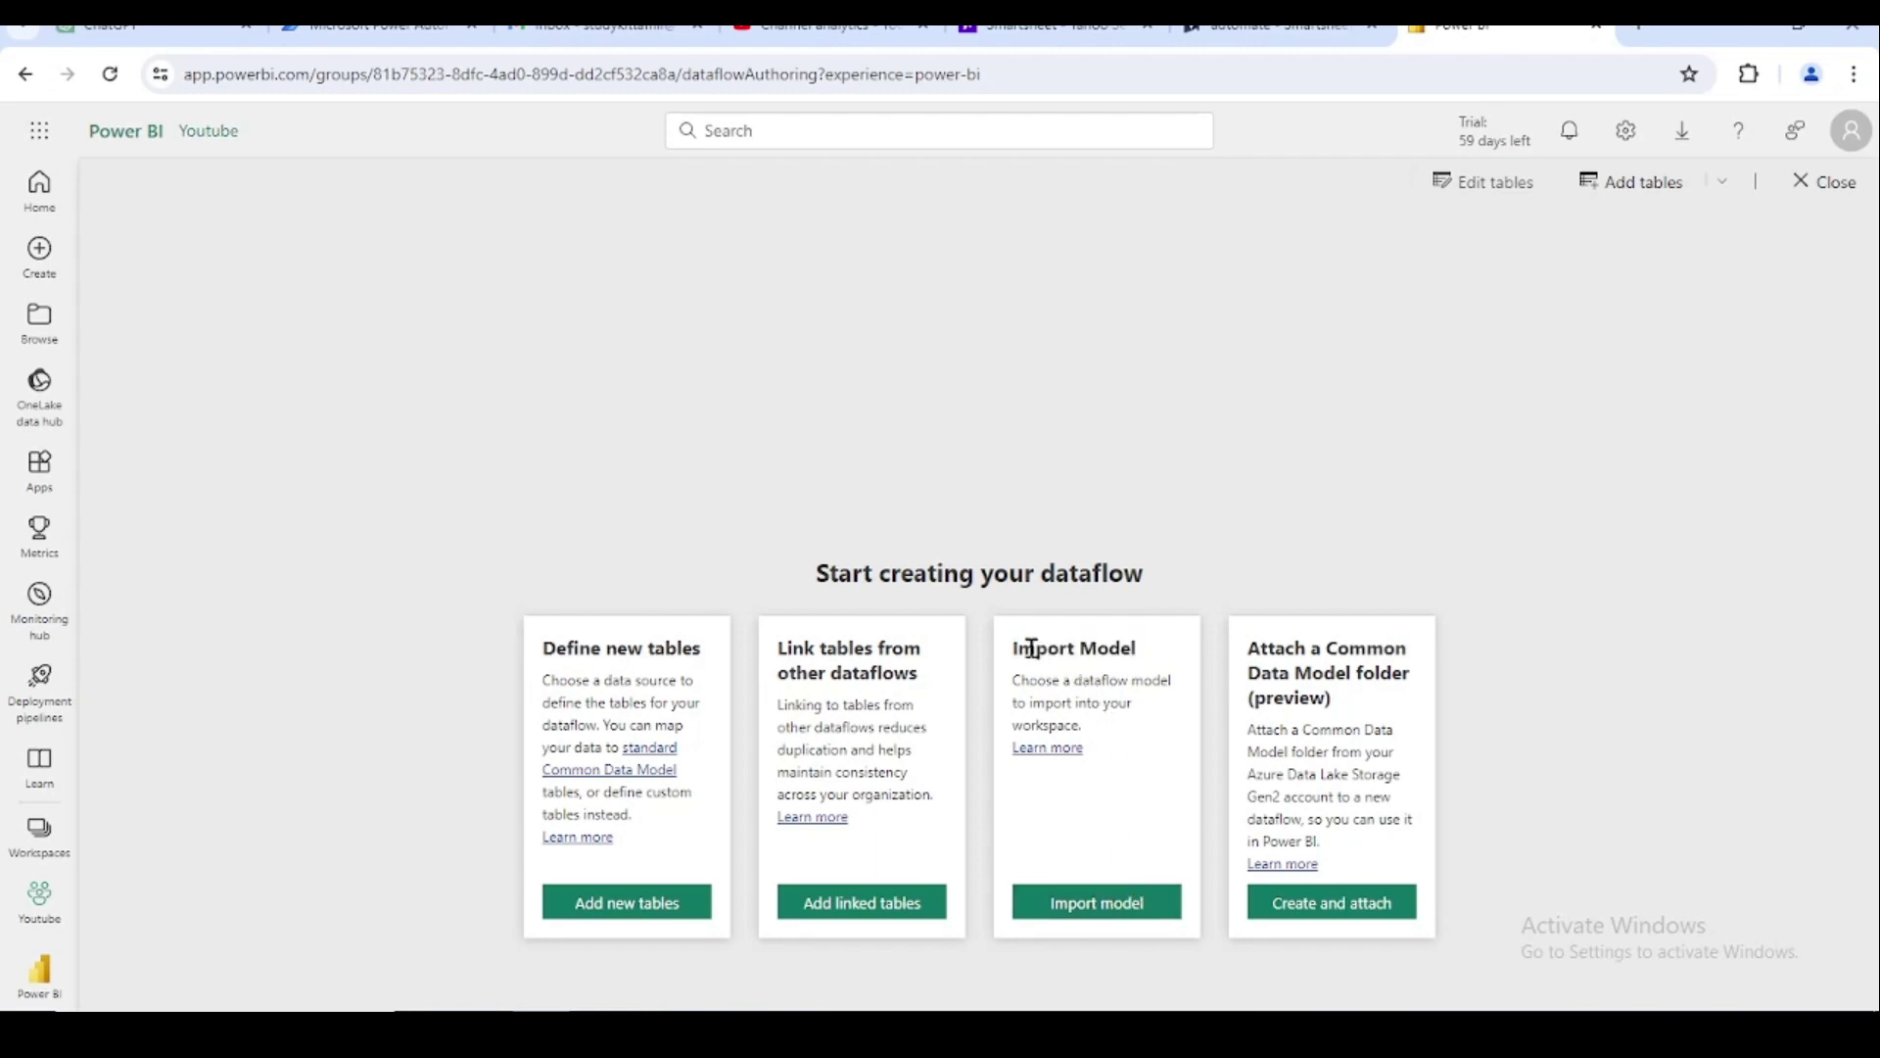
{"action": "left_click_drag", "start_coordinate": [1021, 649], "coordinate": [1142, 651]}
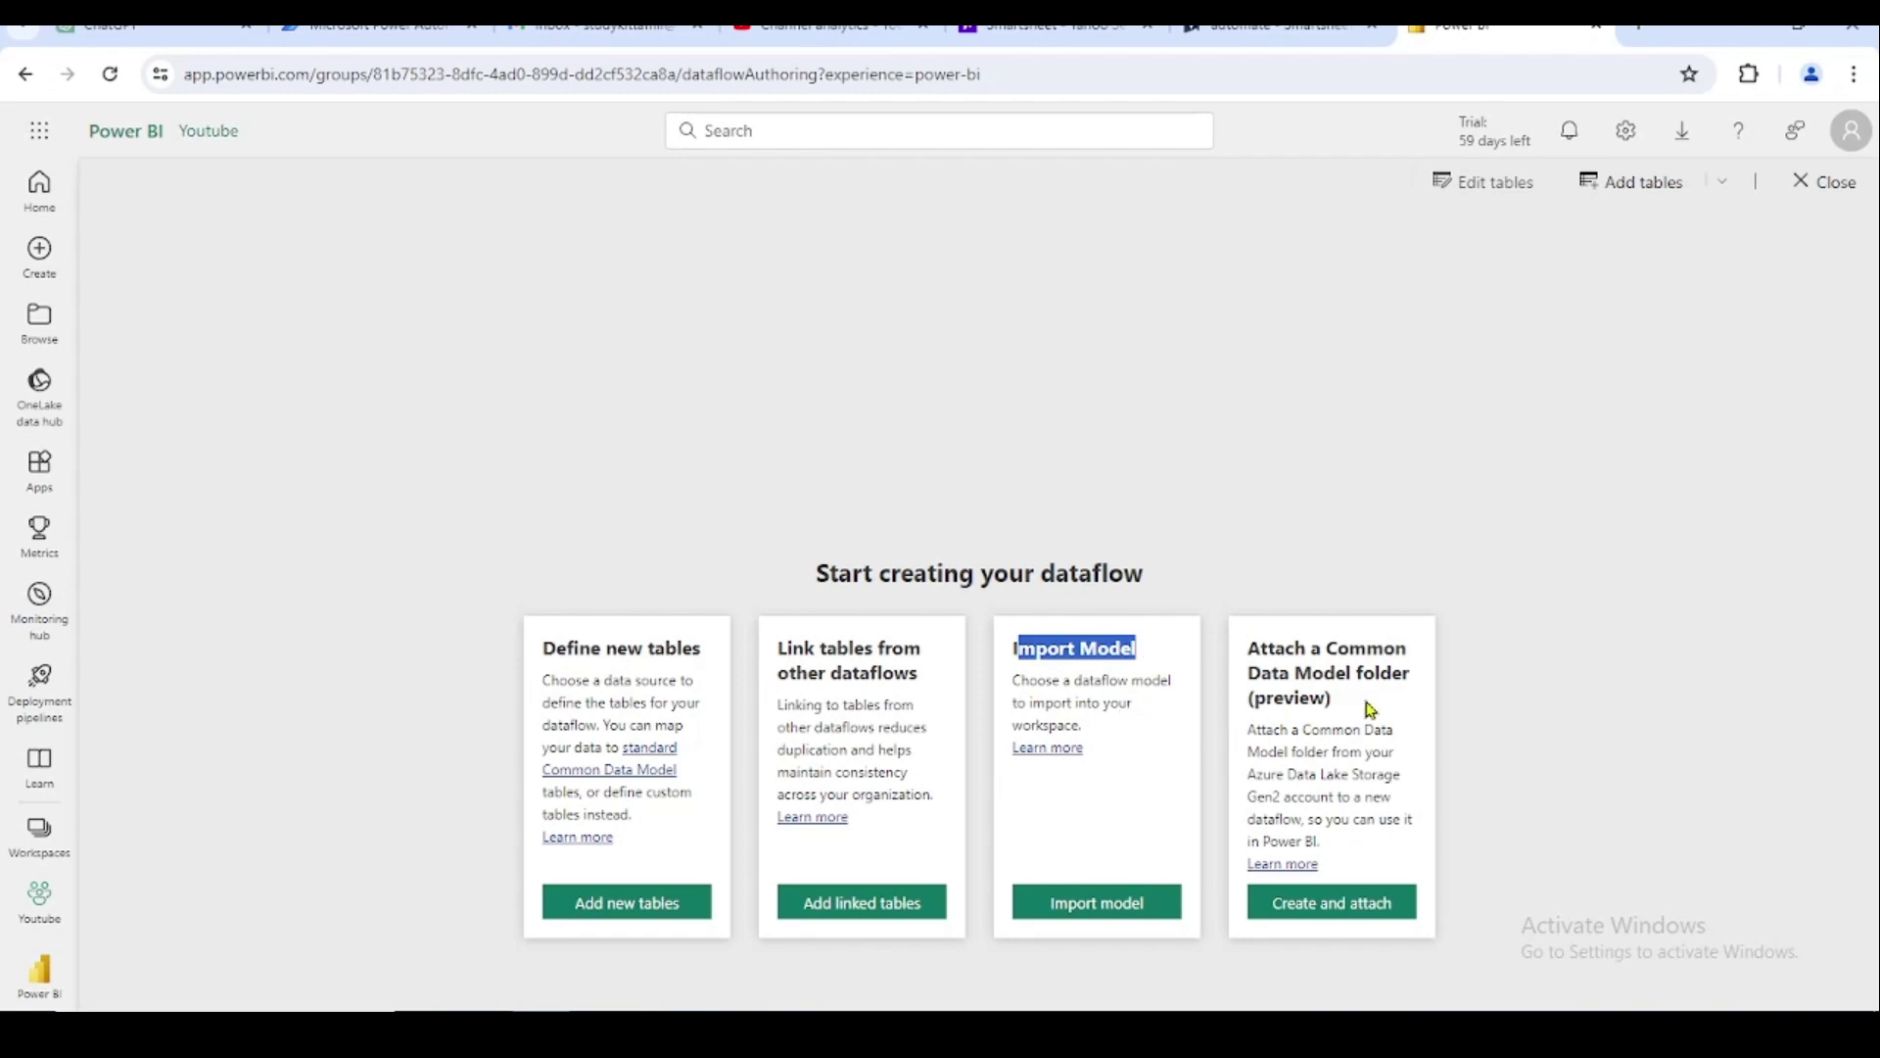
{"action": "left_click_drag", "start_coordinate": [1371, 707], "coordinate": [1254, 654]}
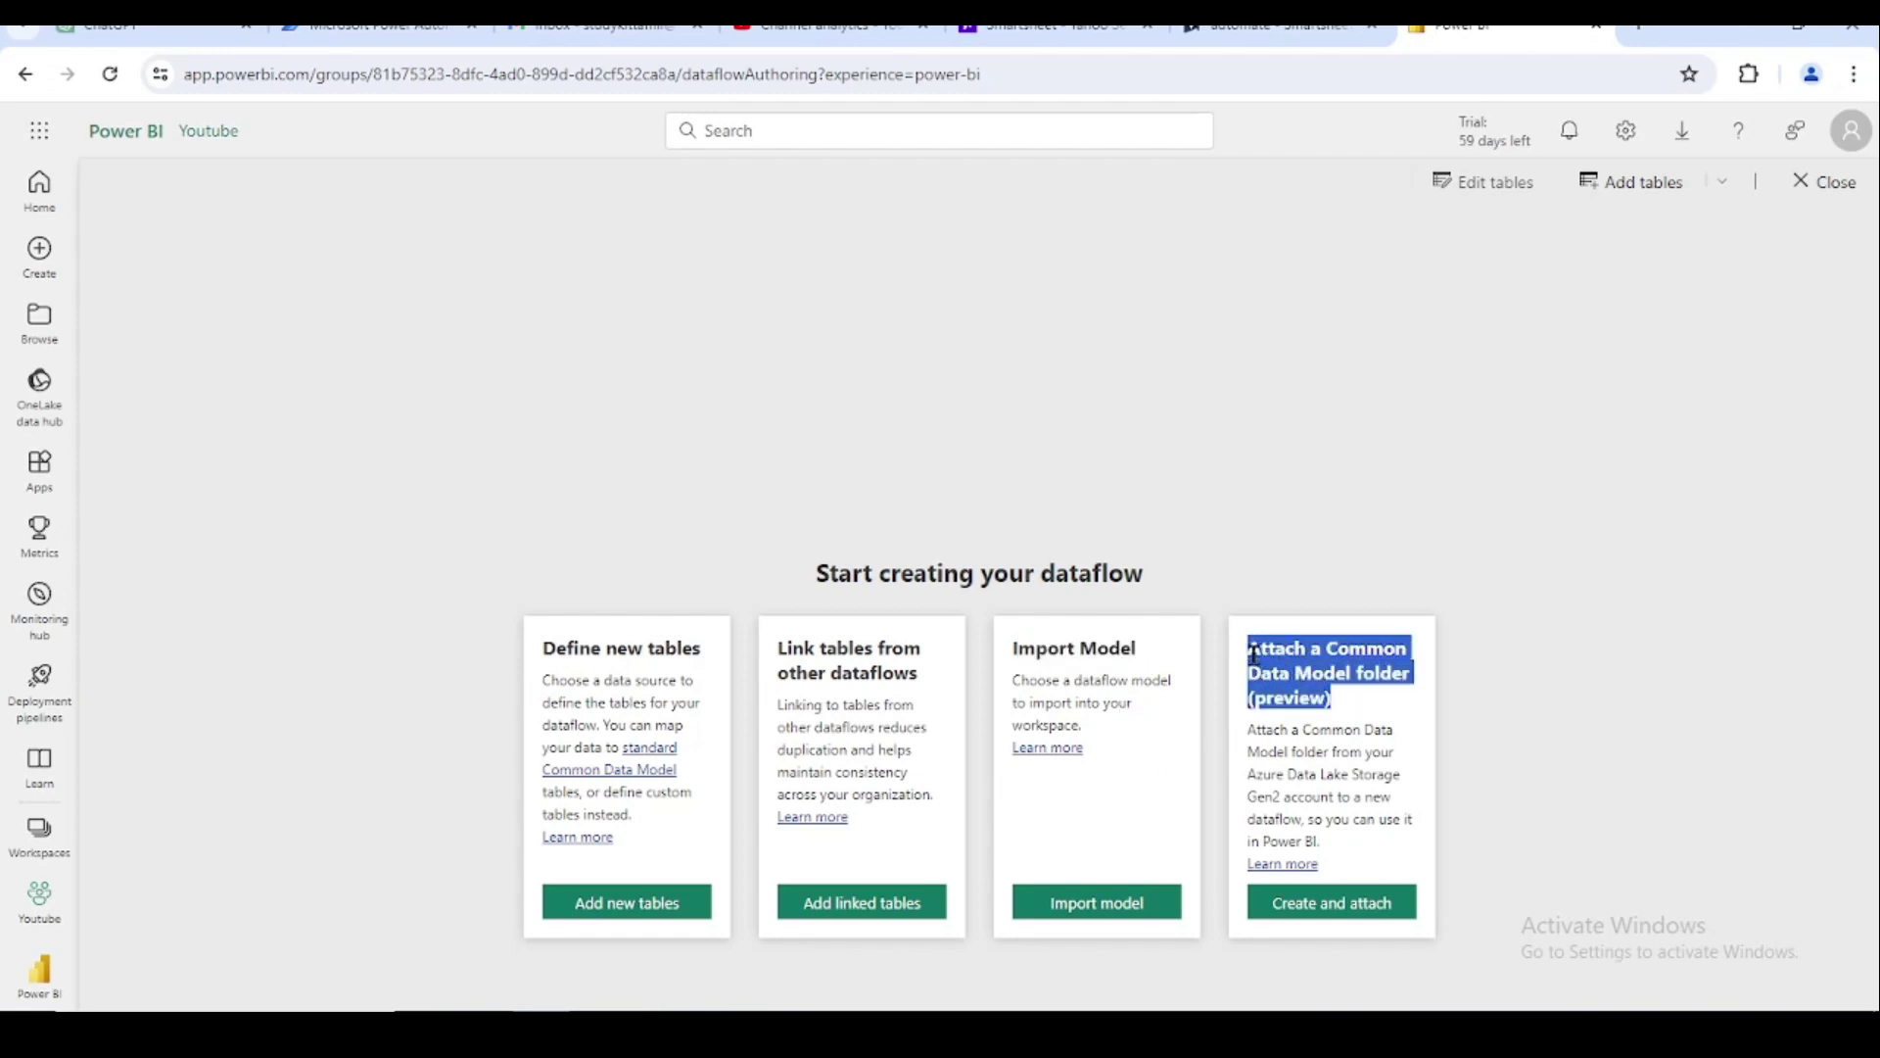
{"action": "left_click", "coordinate": [1368, 696]}
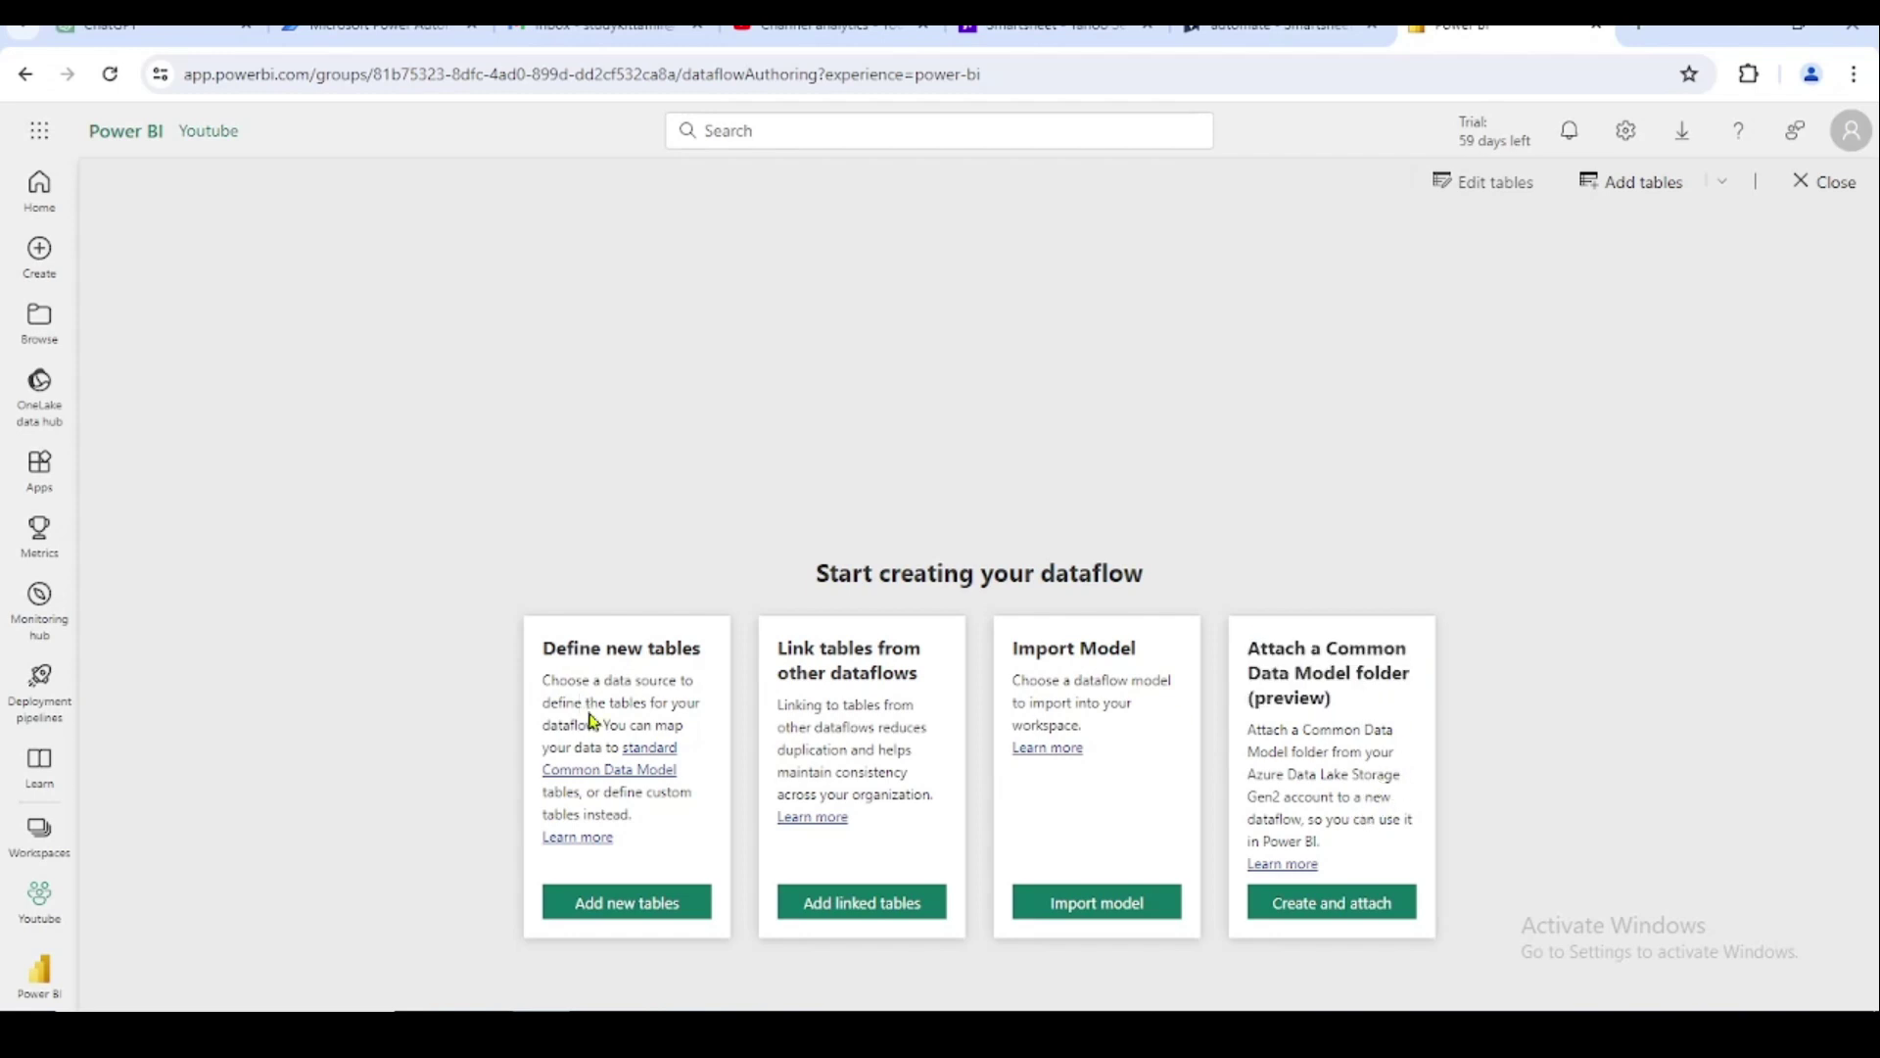
{"action": "left_click_drag", "start_coordinate": [545, 649], "coordinate": [694, 650]}
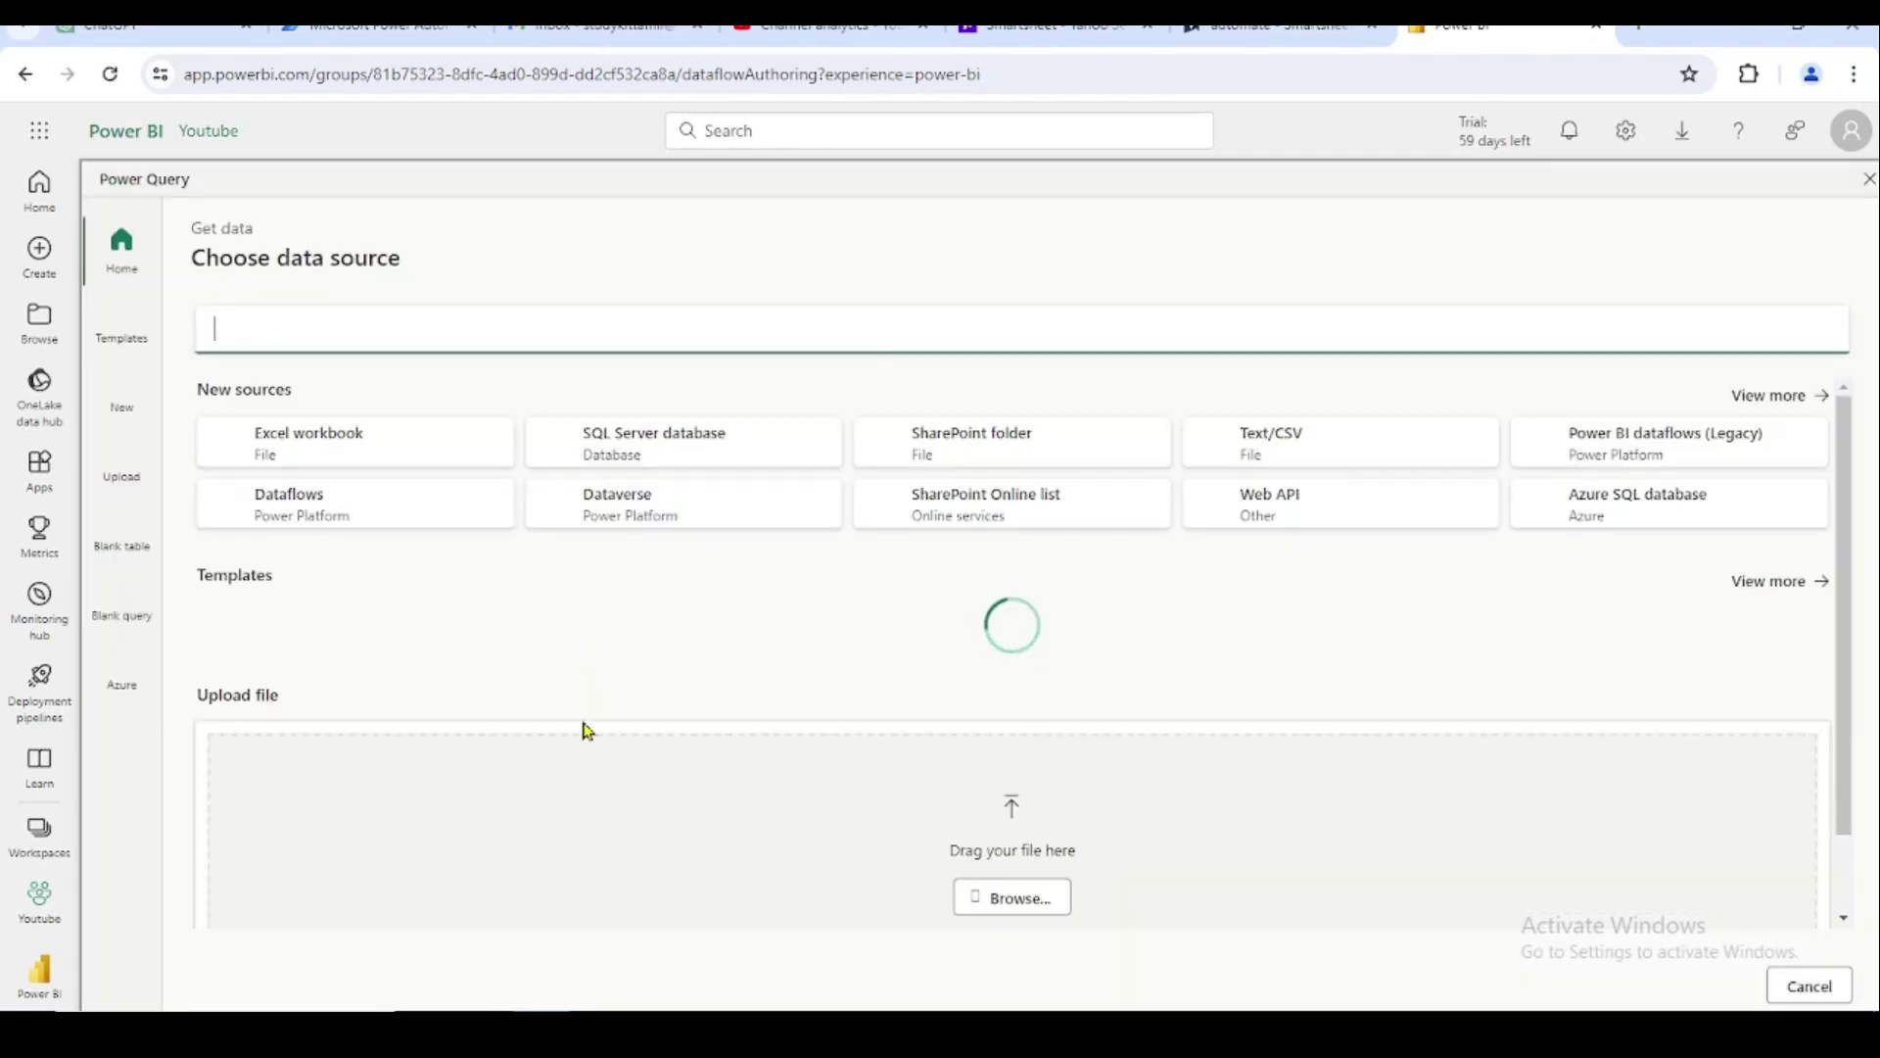
Expand the Choose data source list to the full catalogue with View more
{"action": "scroll", "coordinate": [576, 622], "scroll_direction": "down", "scroll_amount": 1}
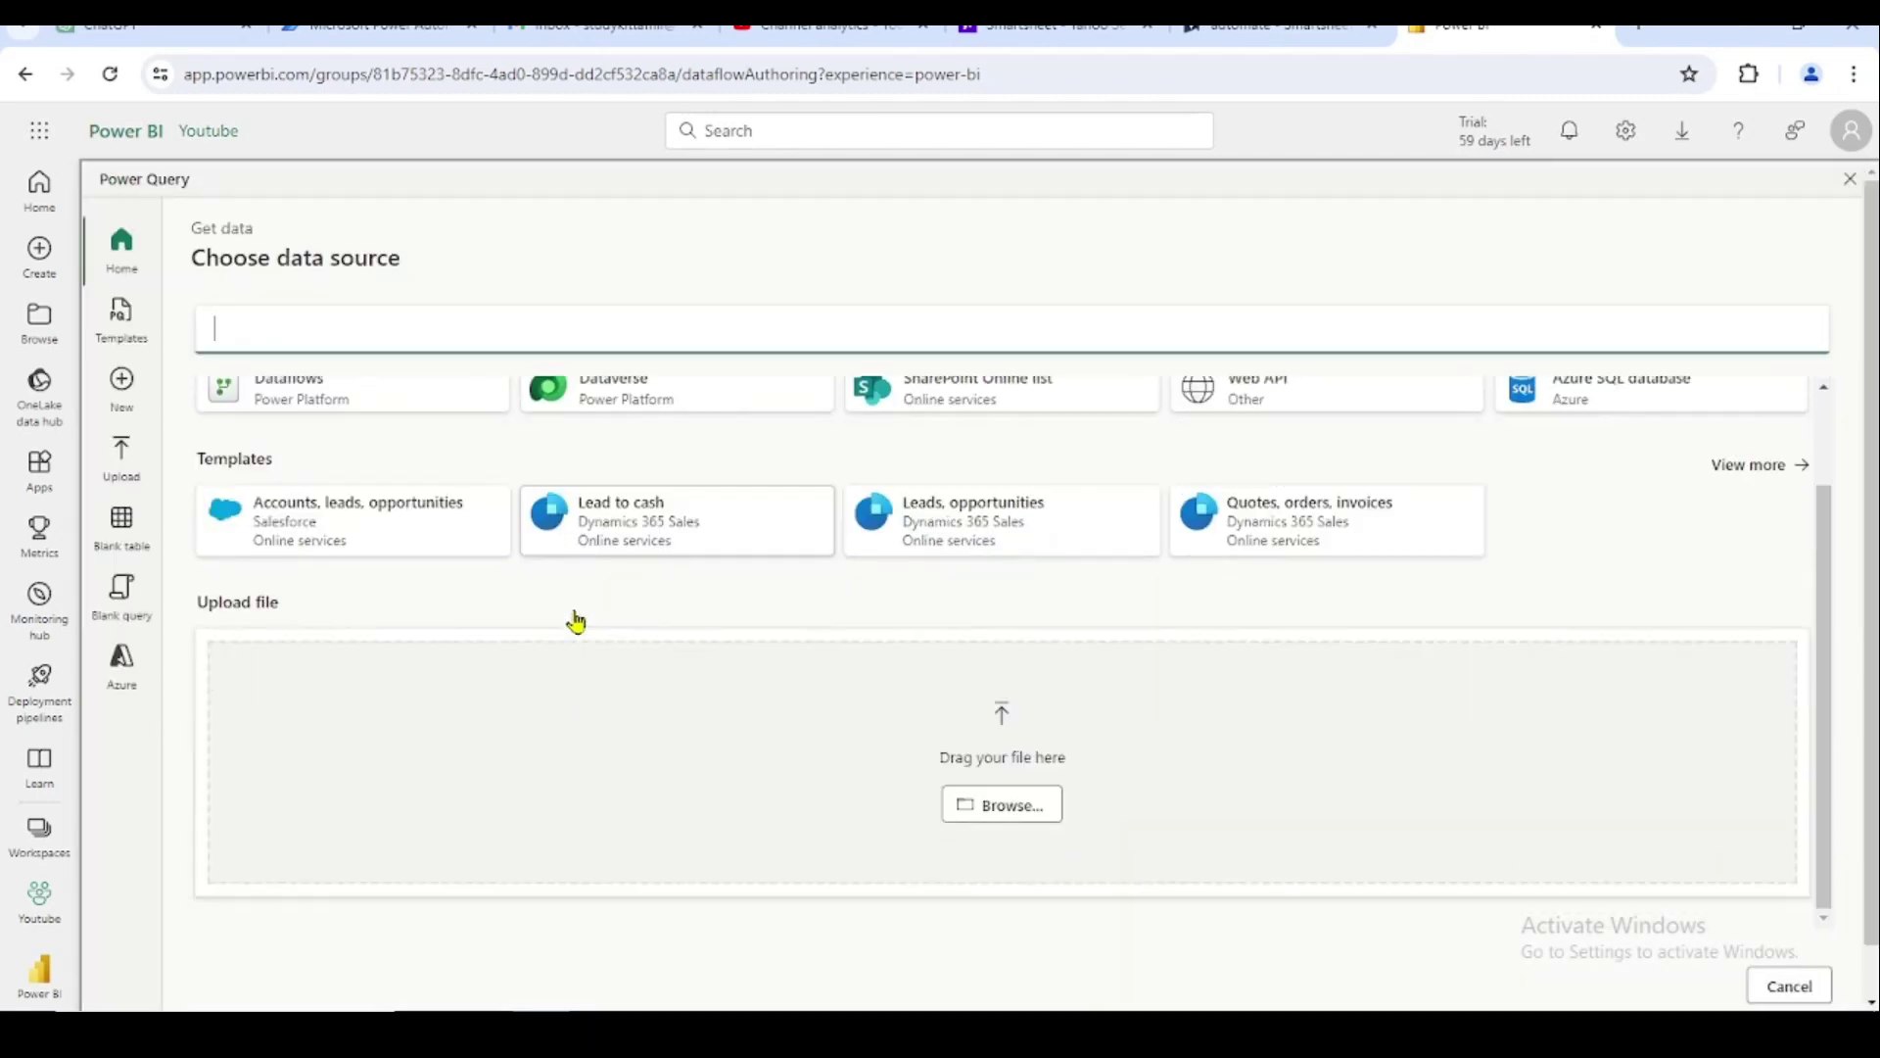
{"action": "scroll", "coordinate": [576, 622], "scroll_direction": "up", "scroll_amount": 1}
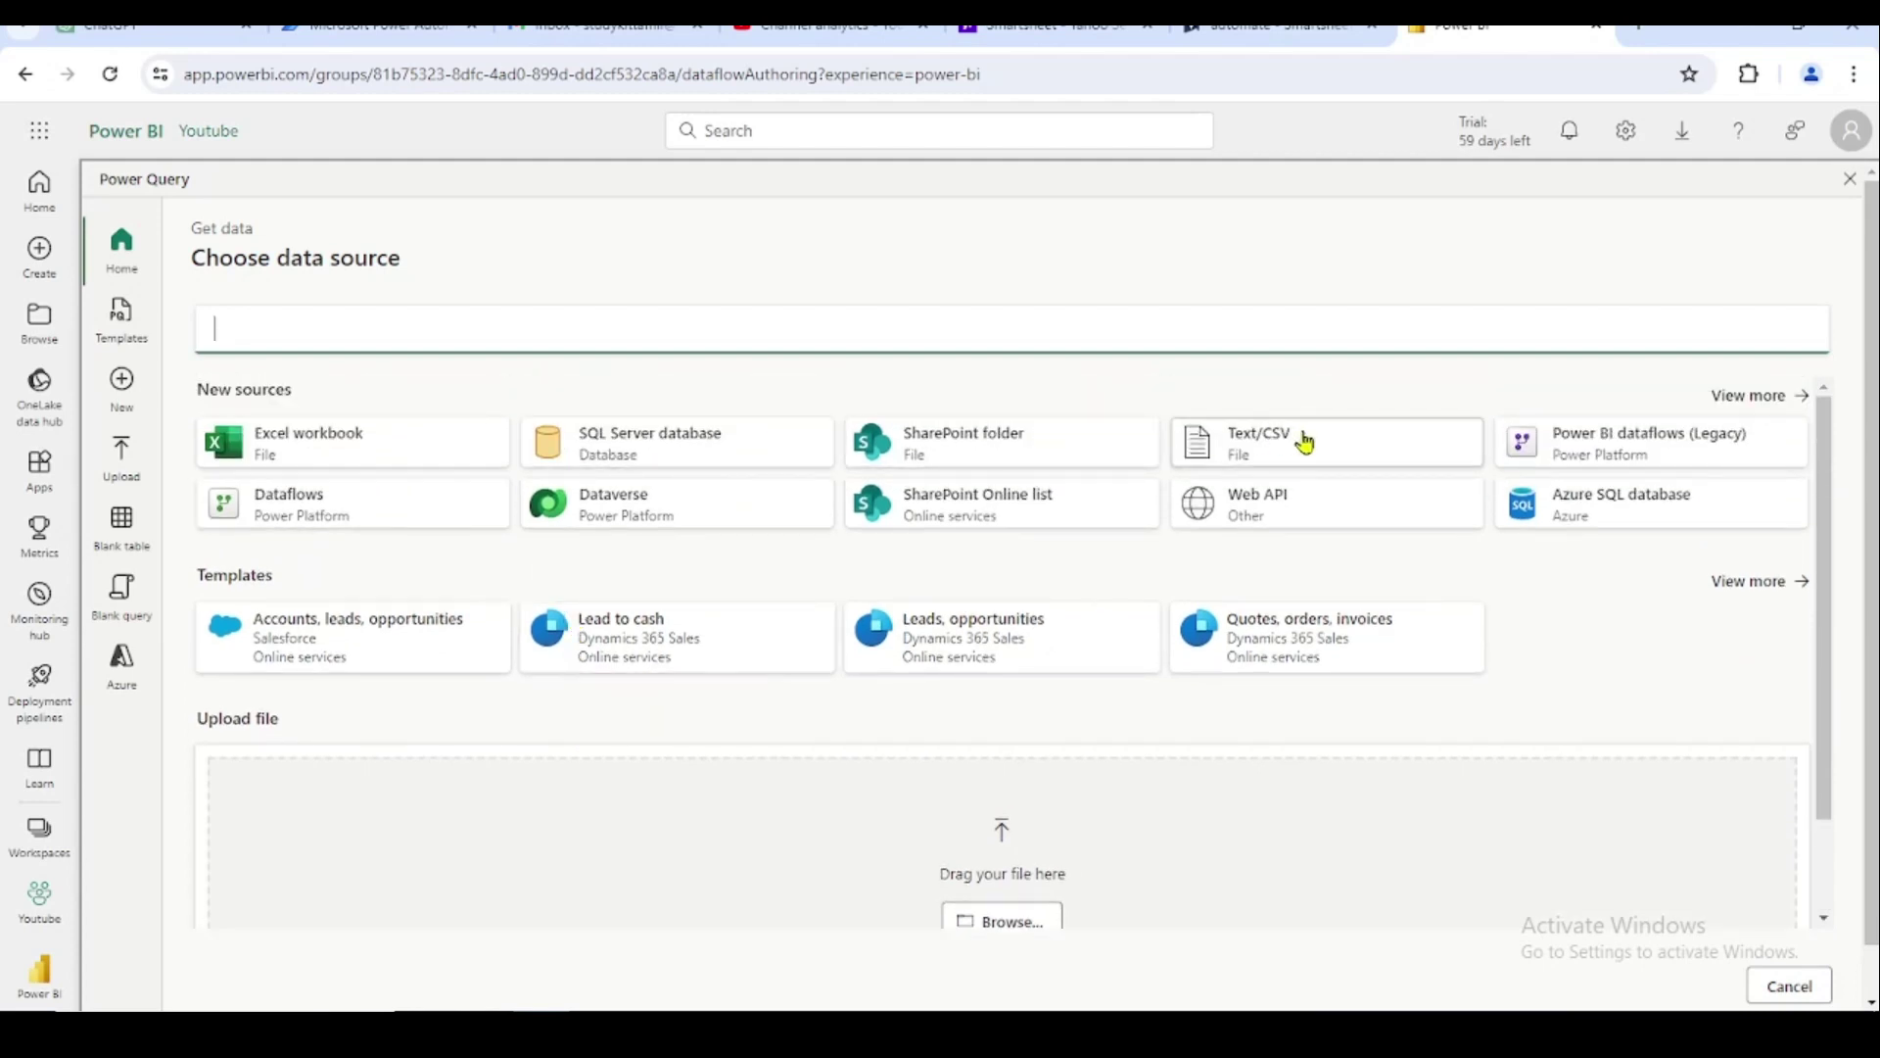
{"action": "left_click", "coordinate": [1750, 401]}
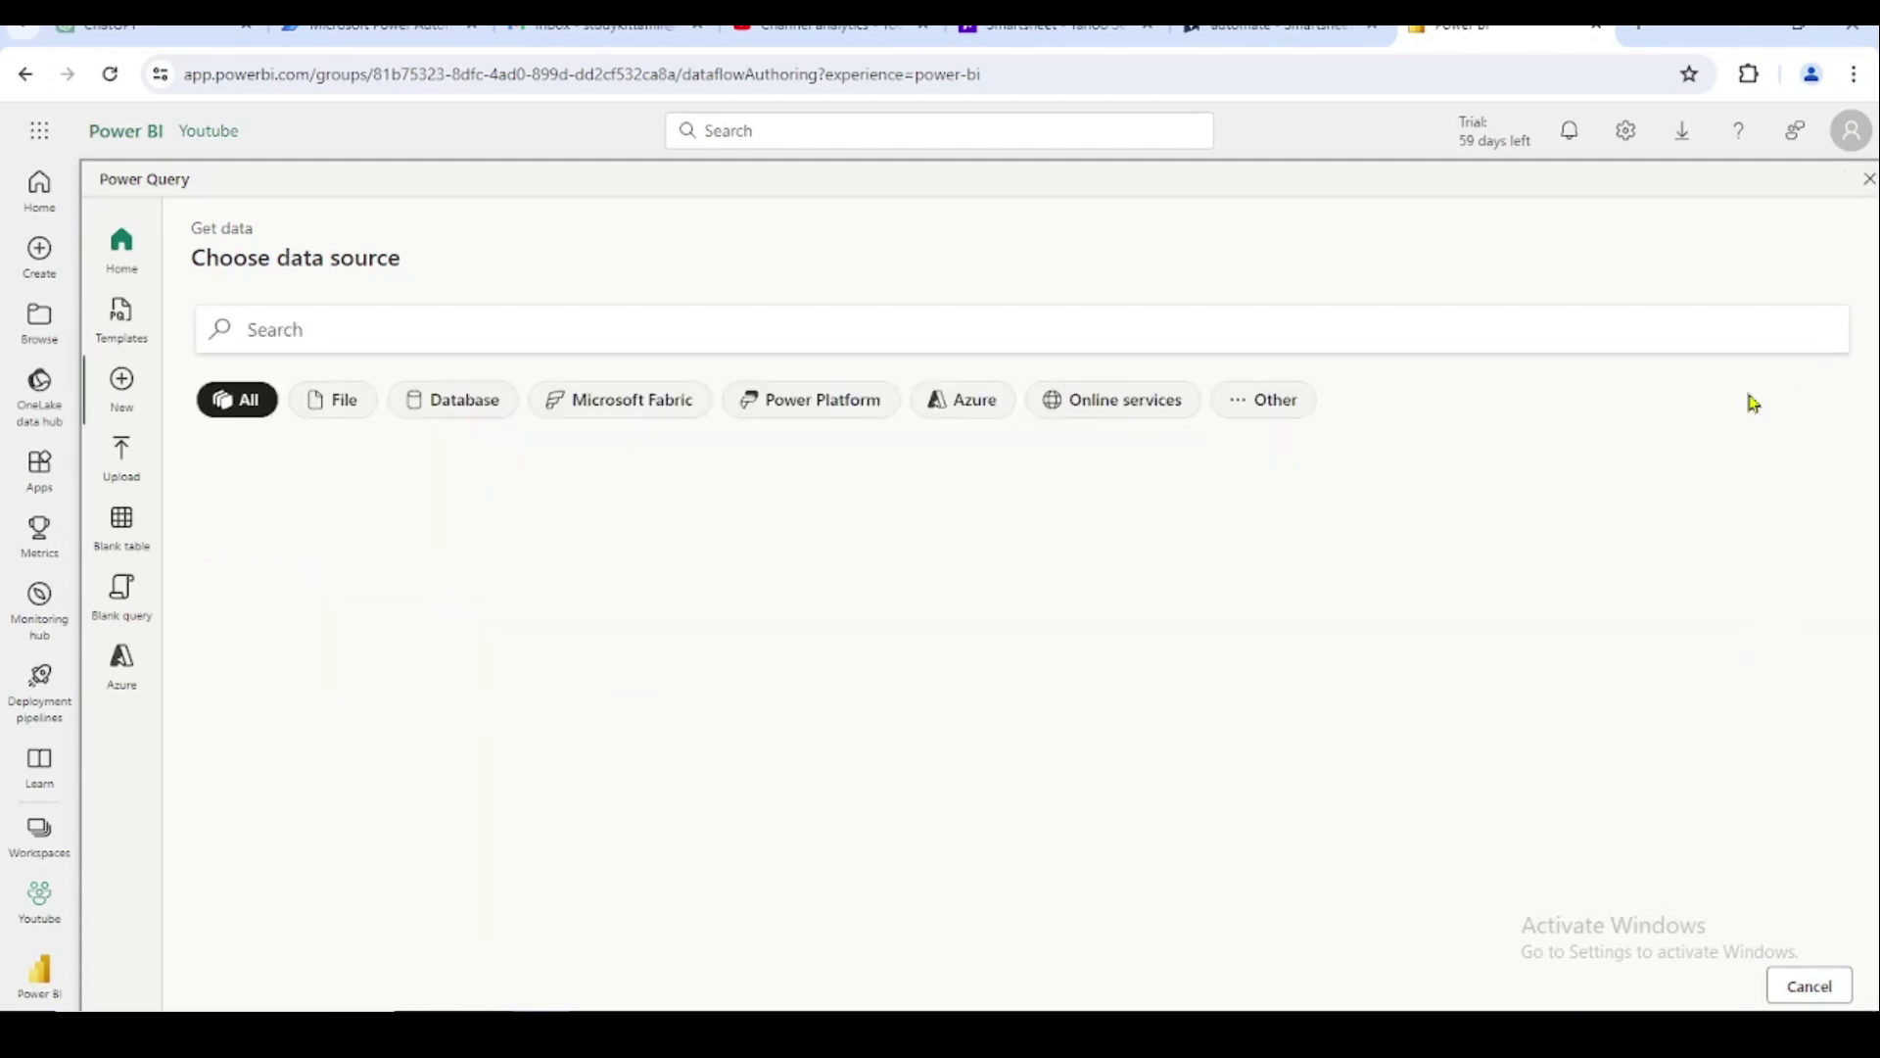
Search the New source list for 'smaer' to surface the Smartsheet connector
{"action": "scroll", "coordinate": [952, 632], "scroll_direction": "down", "scroll_amount": 10}
{"action": "scroll", "coordinate": [947, 649], "scroll_direction": "up", "scroll_amount": 10}
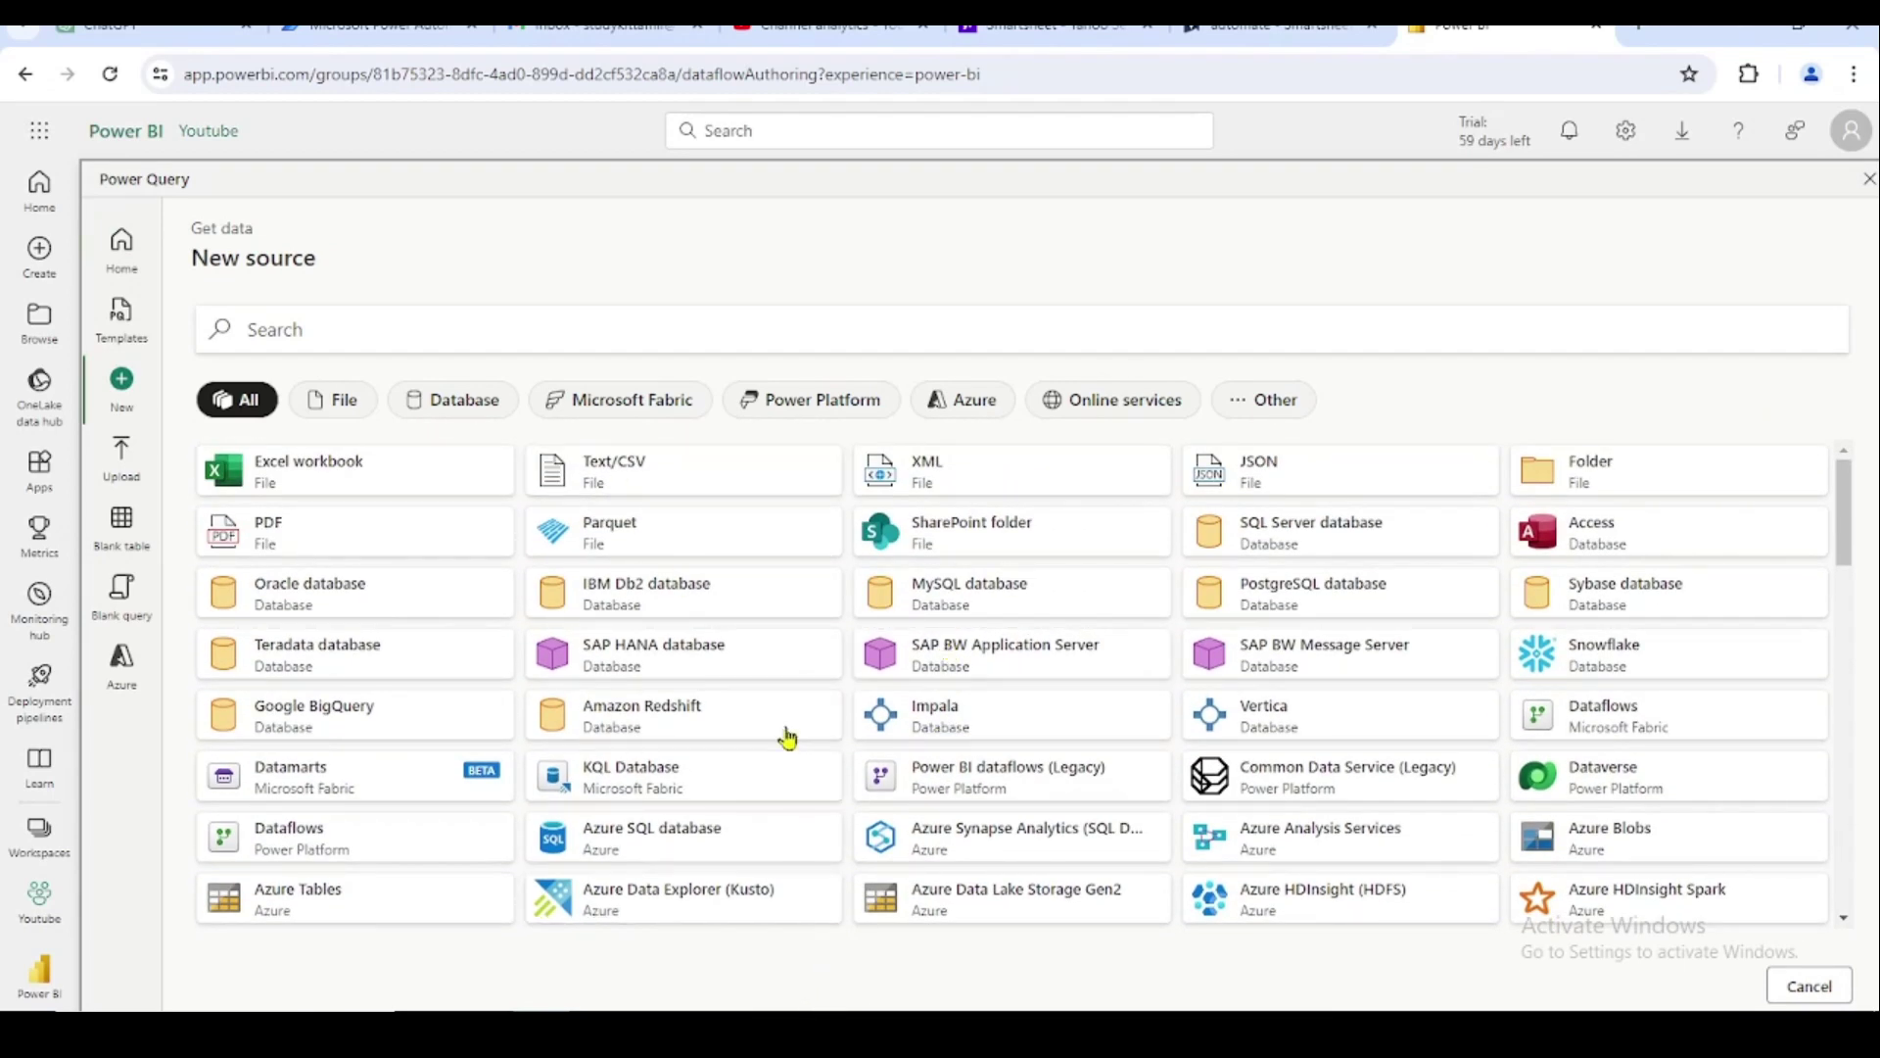
{"action": "scroll", "coordinate": [798, 718], "scroll_direction": "down", "scroll_amount": 10}
{"action": "scroll", "coordinate": [804, 722], "scroll_direction": "up", "scroll_amount": 10}
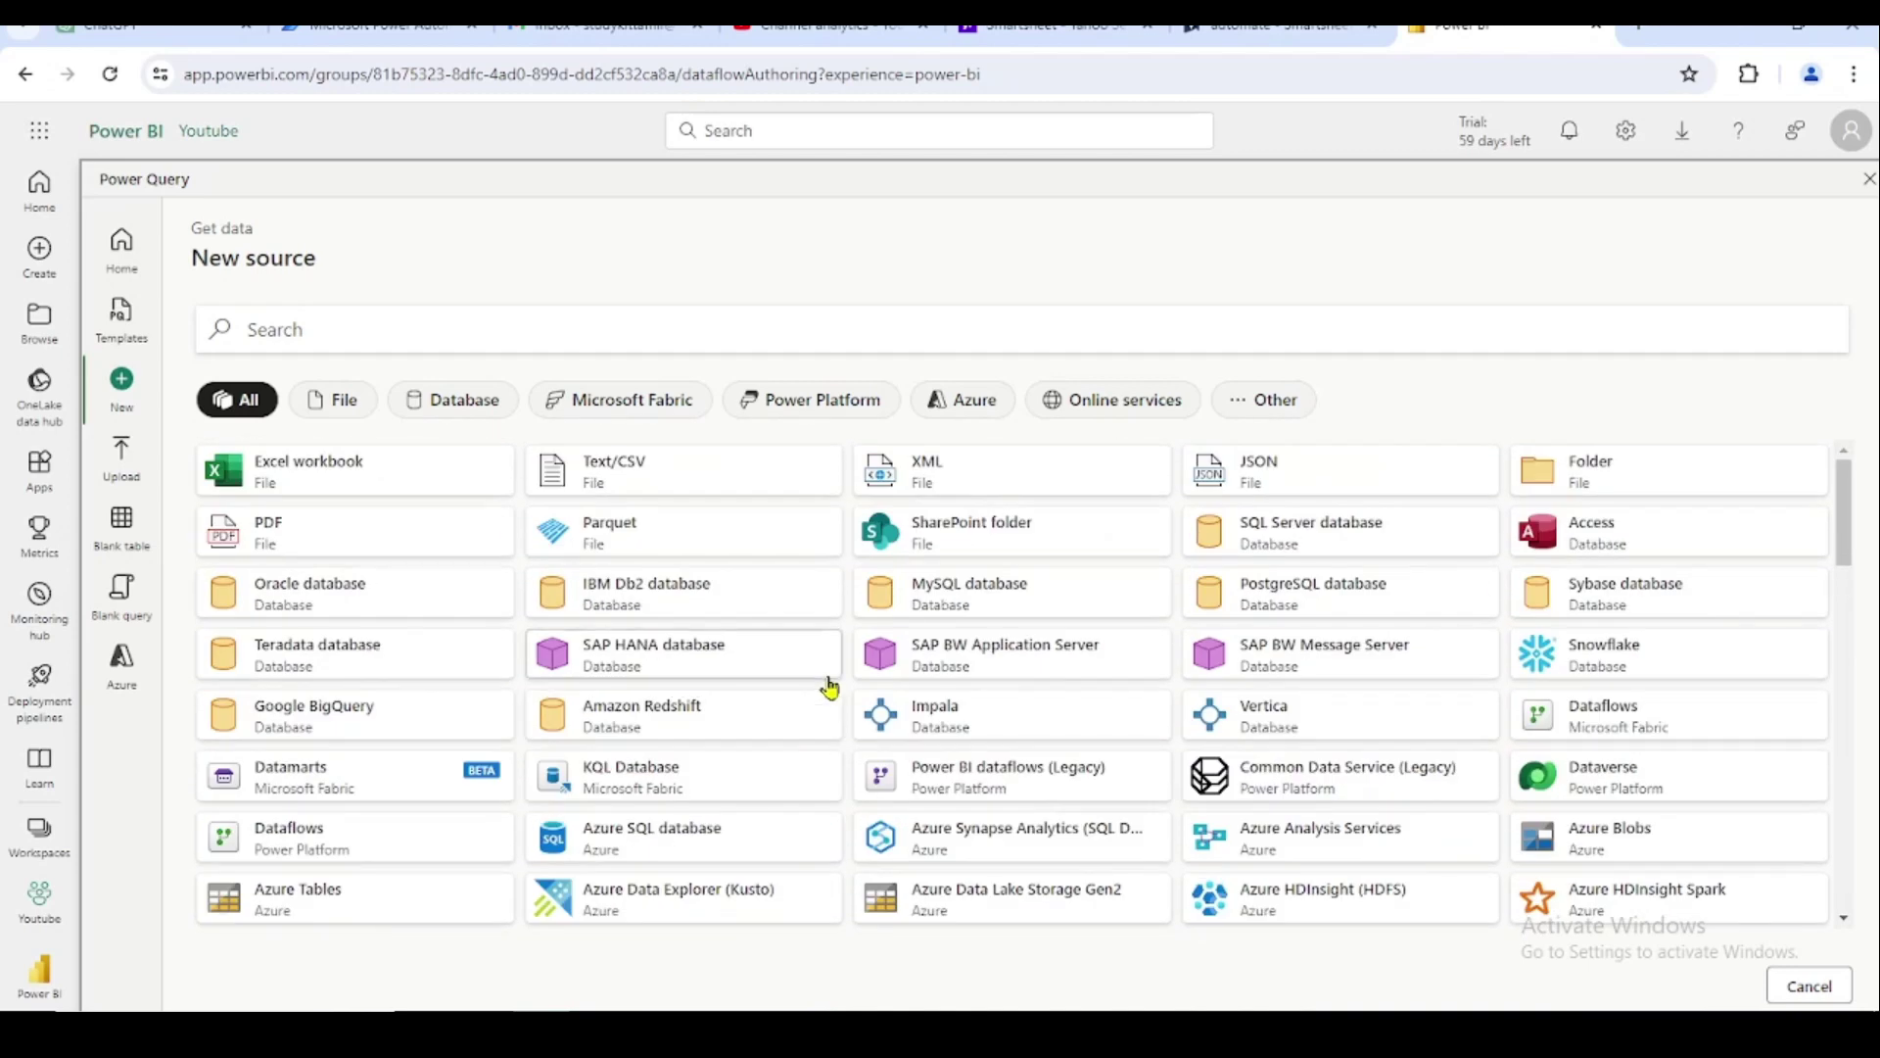
{"action": "left_click", "coordinate": [496, 343]}
{"action": "type", "text": "smaer"}
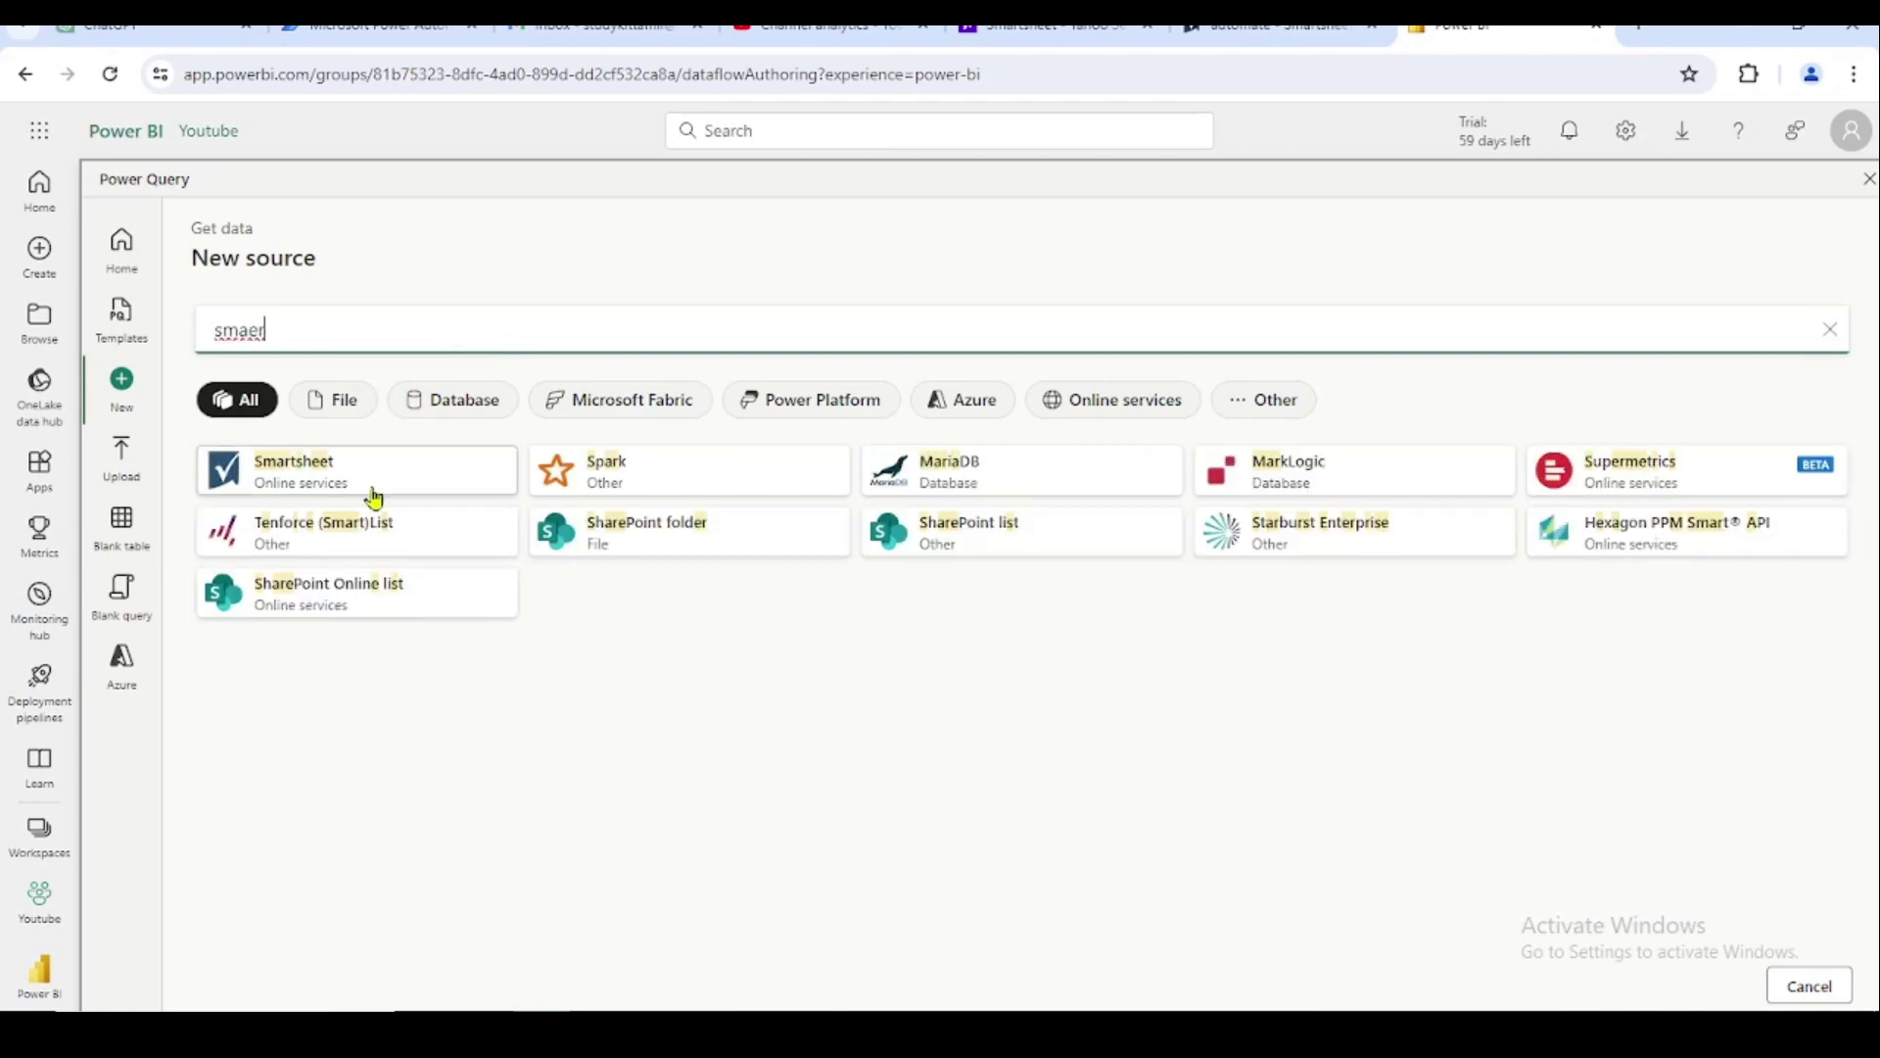
Connect via the existing Smartsheet connection and load the 'sample data' sheet into Power Query
{"action": "left_click", "coordinate": [392, 477]}
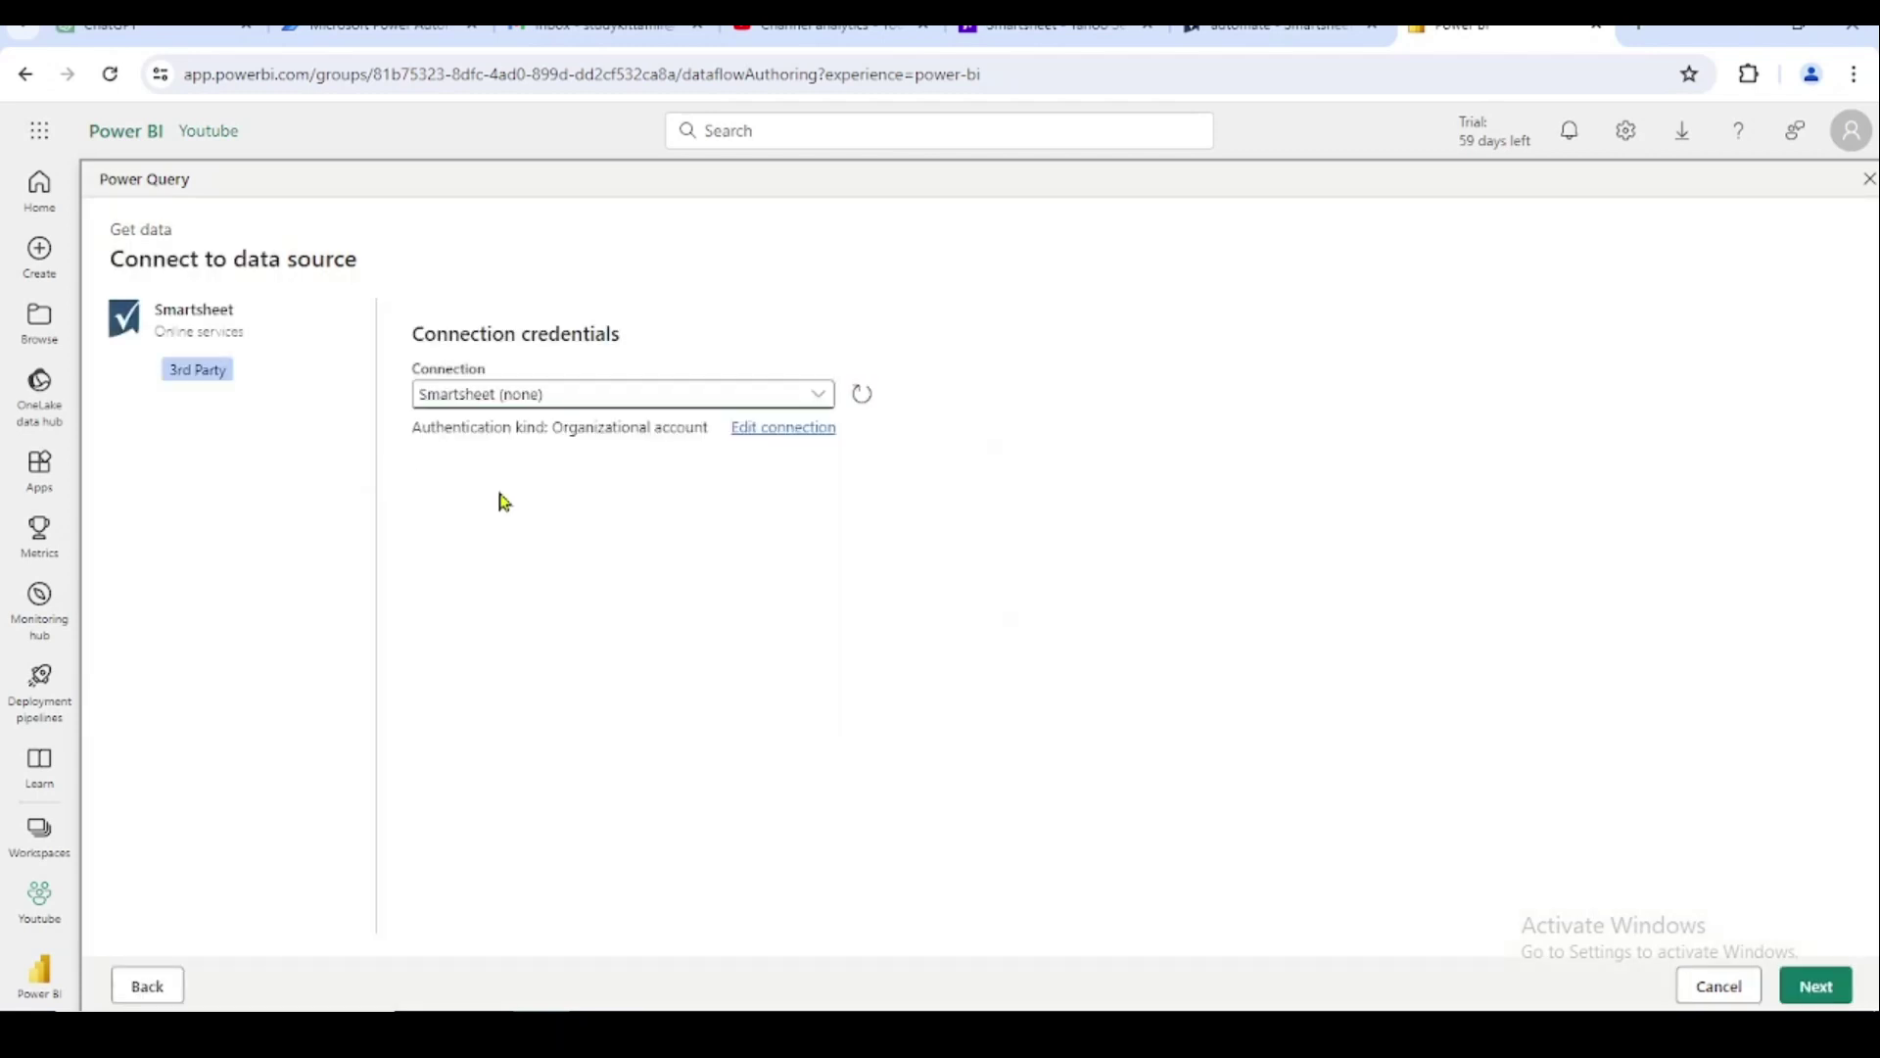
{"action": "left_click", "coordinate": [1802, 991]}
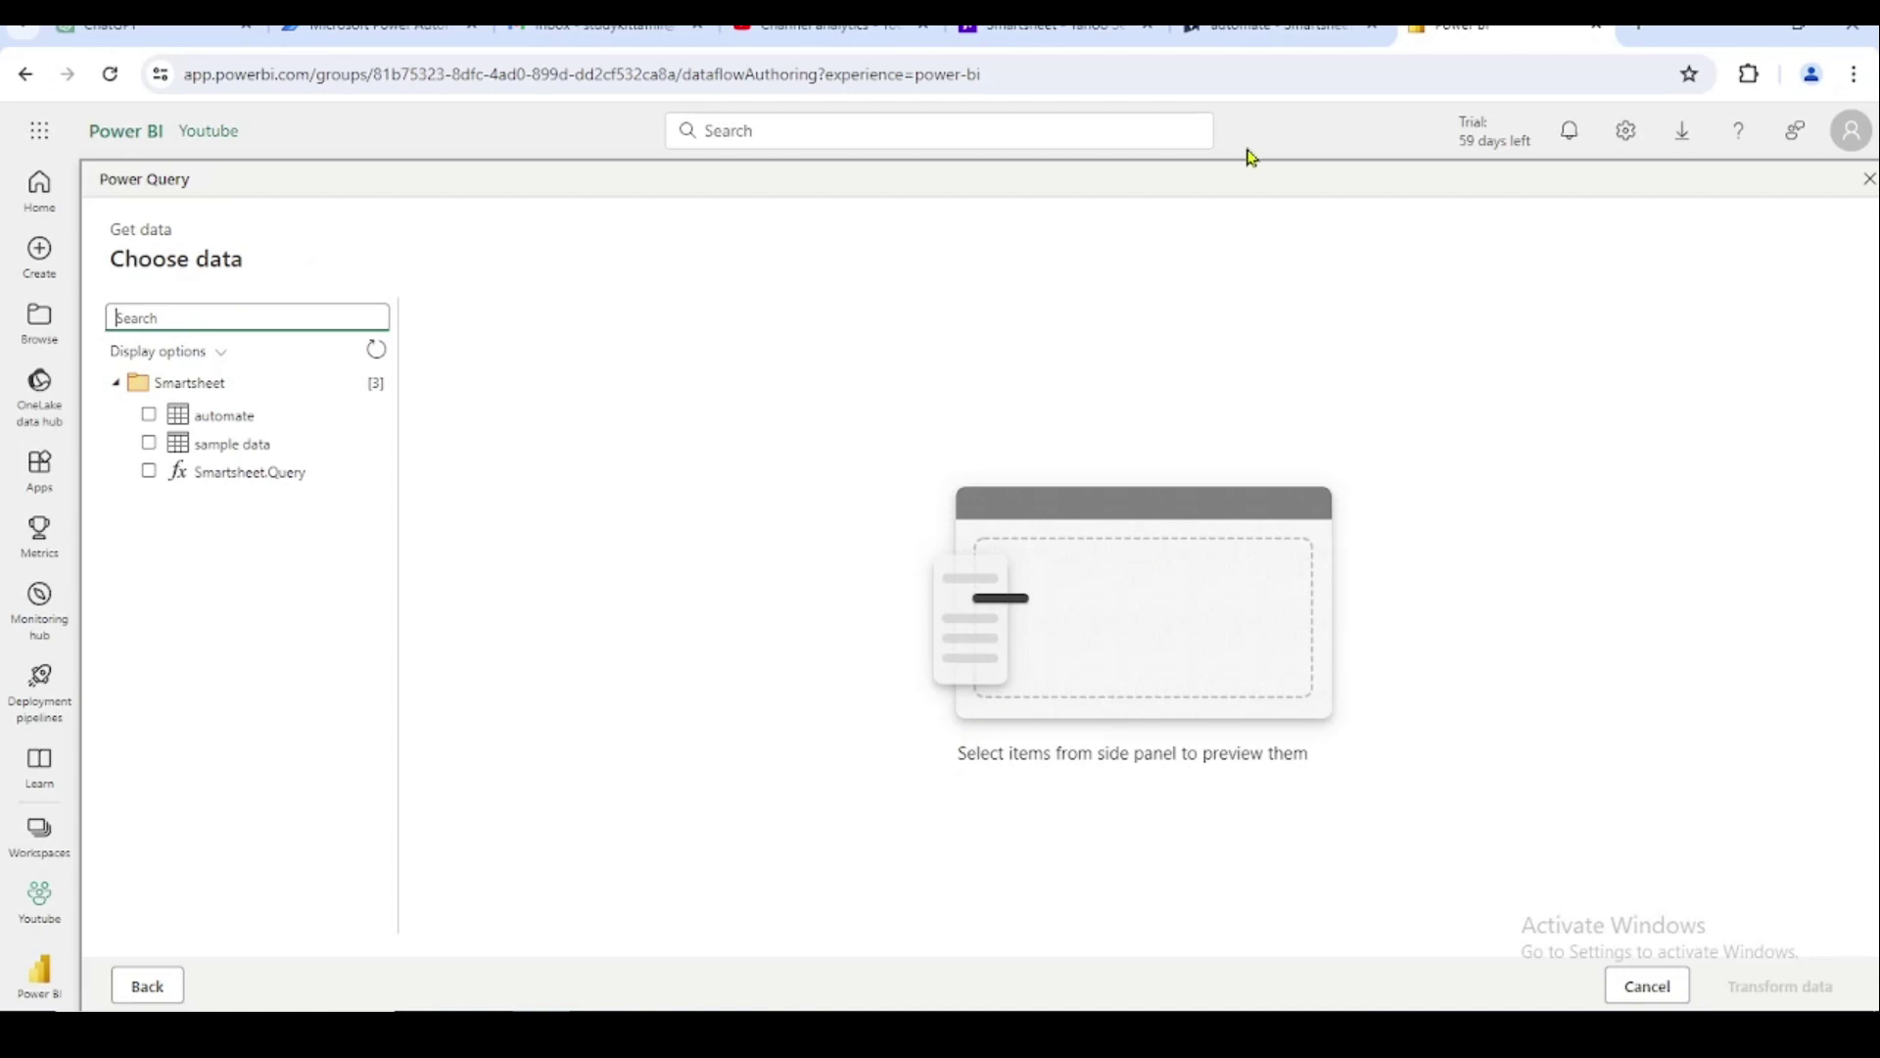
{"action": "left_click", "coordinate": [1268, 28]}
{"action": "left_click", "coordinate": [1498, 27]}
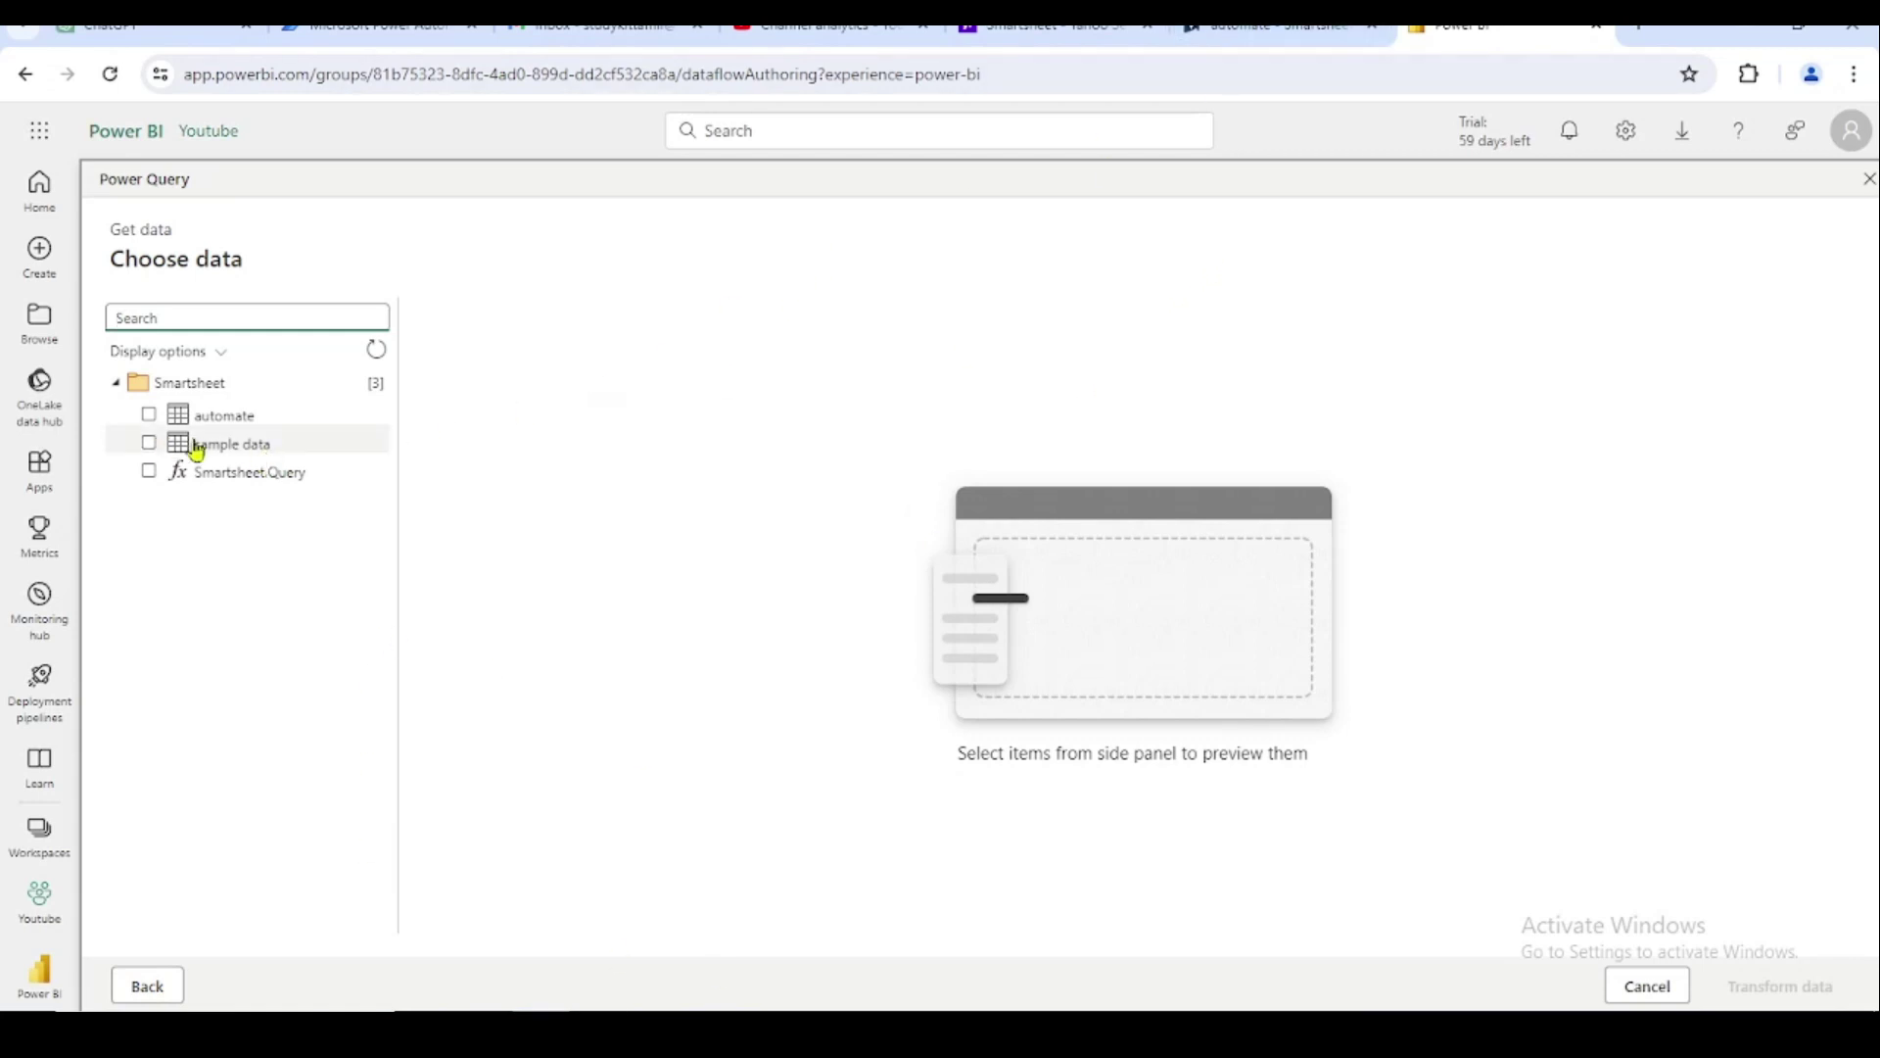
{"action": "left_click", "coordinate": [149, 444]}
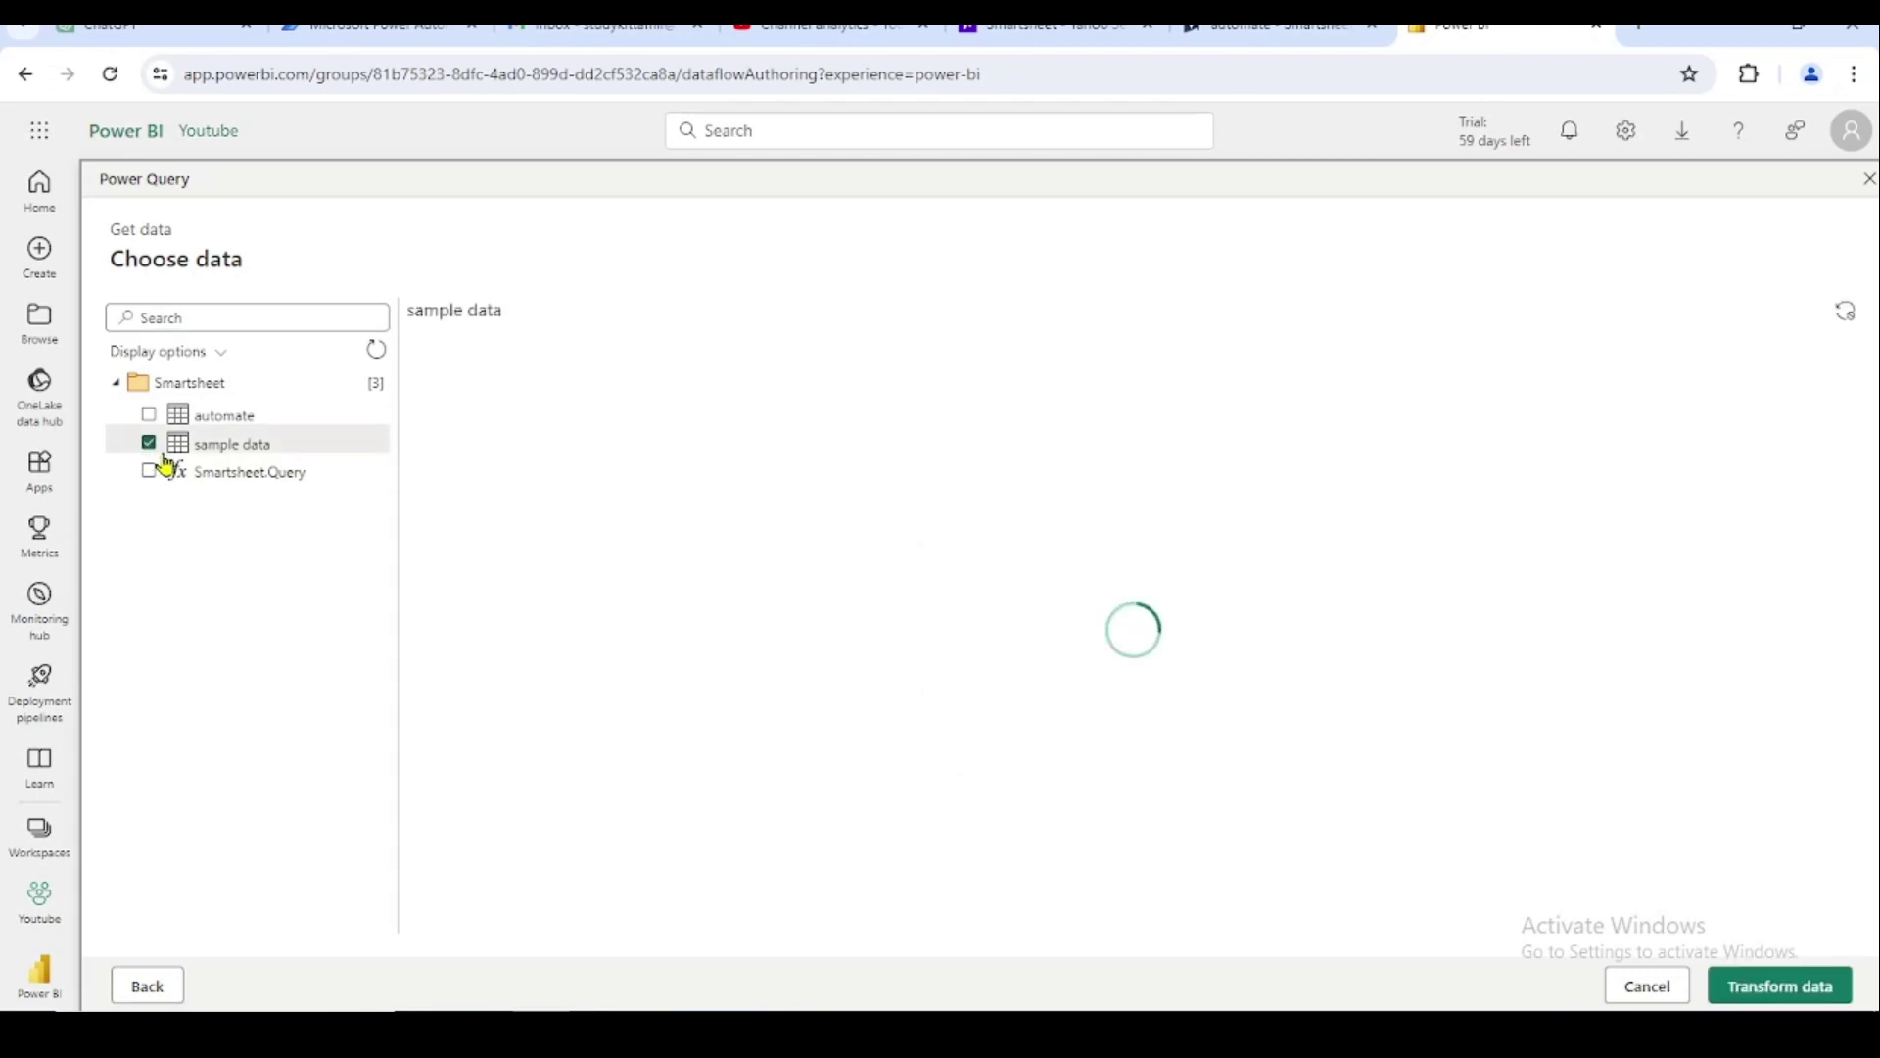
{"action": "left_click", "coordinate": [1754, 991]}
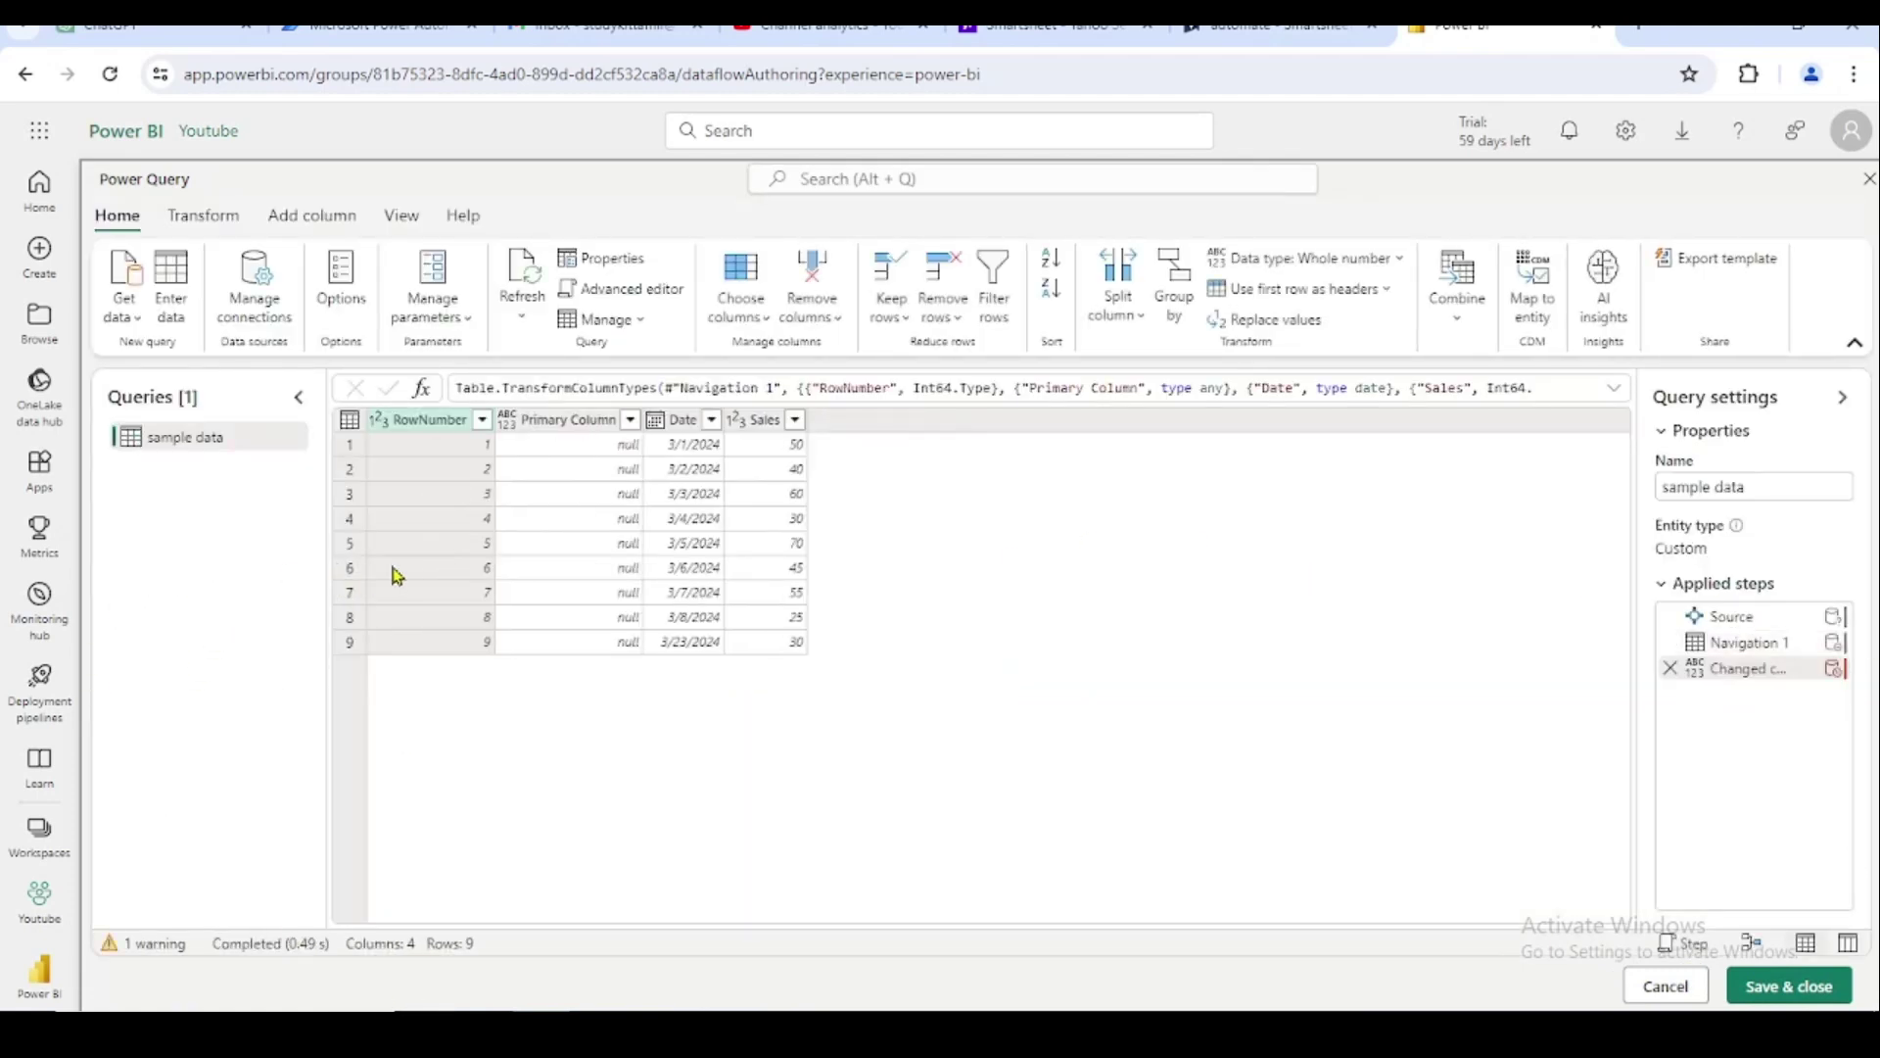
Remove the RowNumber and Primary Column columns together, keeping only Date and Sales
{"action": "left_click", "coordinate": [422, 421]}
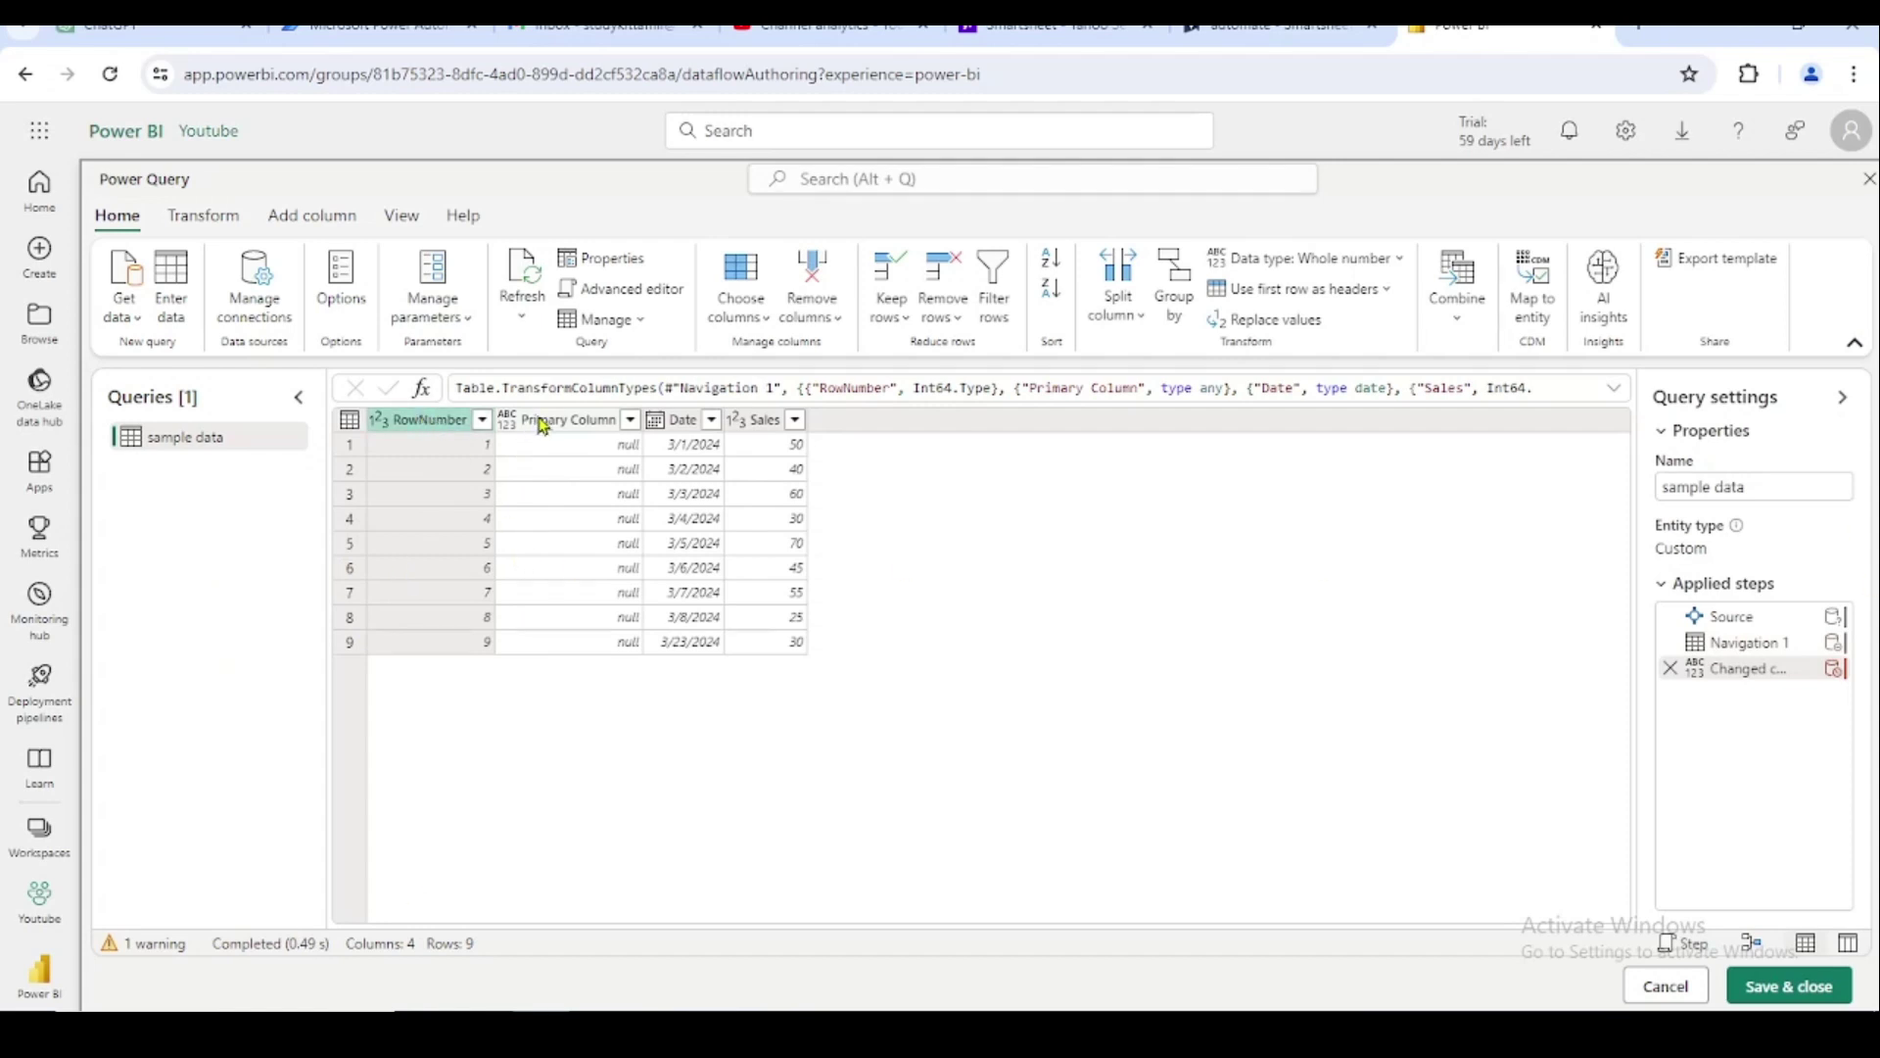
{"action": "left_click", "coordinate": [542, 423], "text": "ctrl"}
{"action": "right_click", "coordinate": [542, 424]}
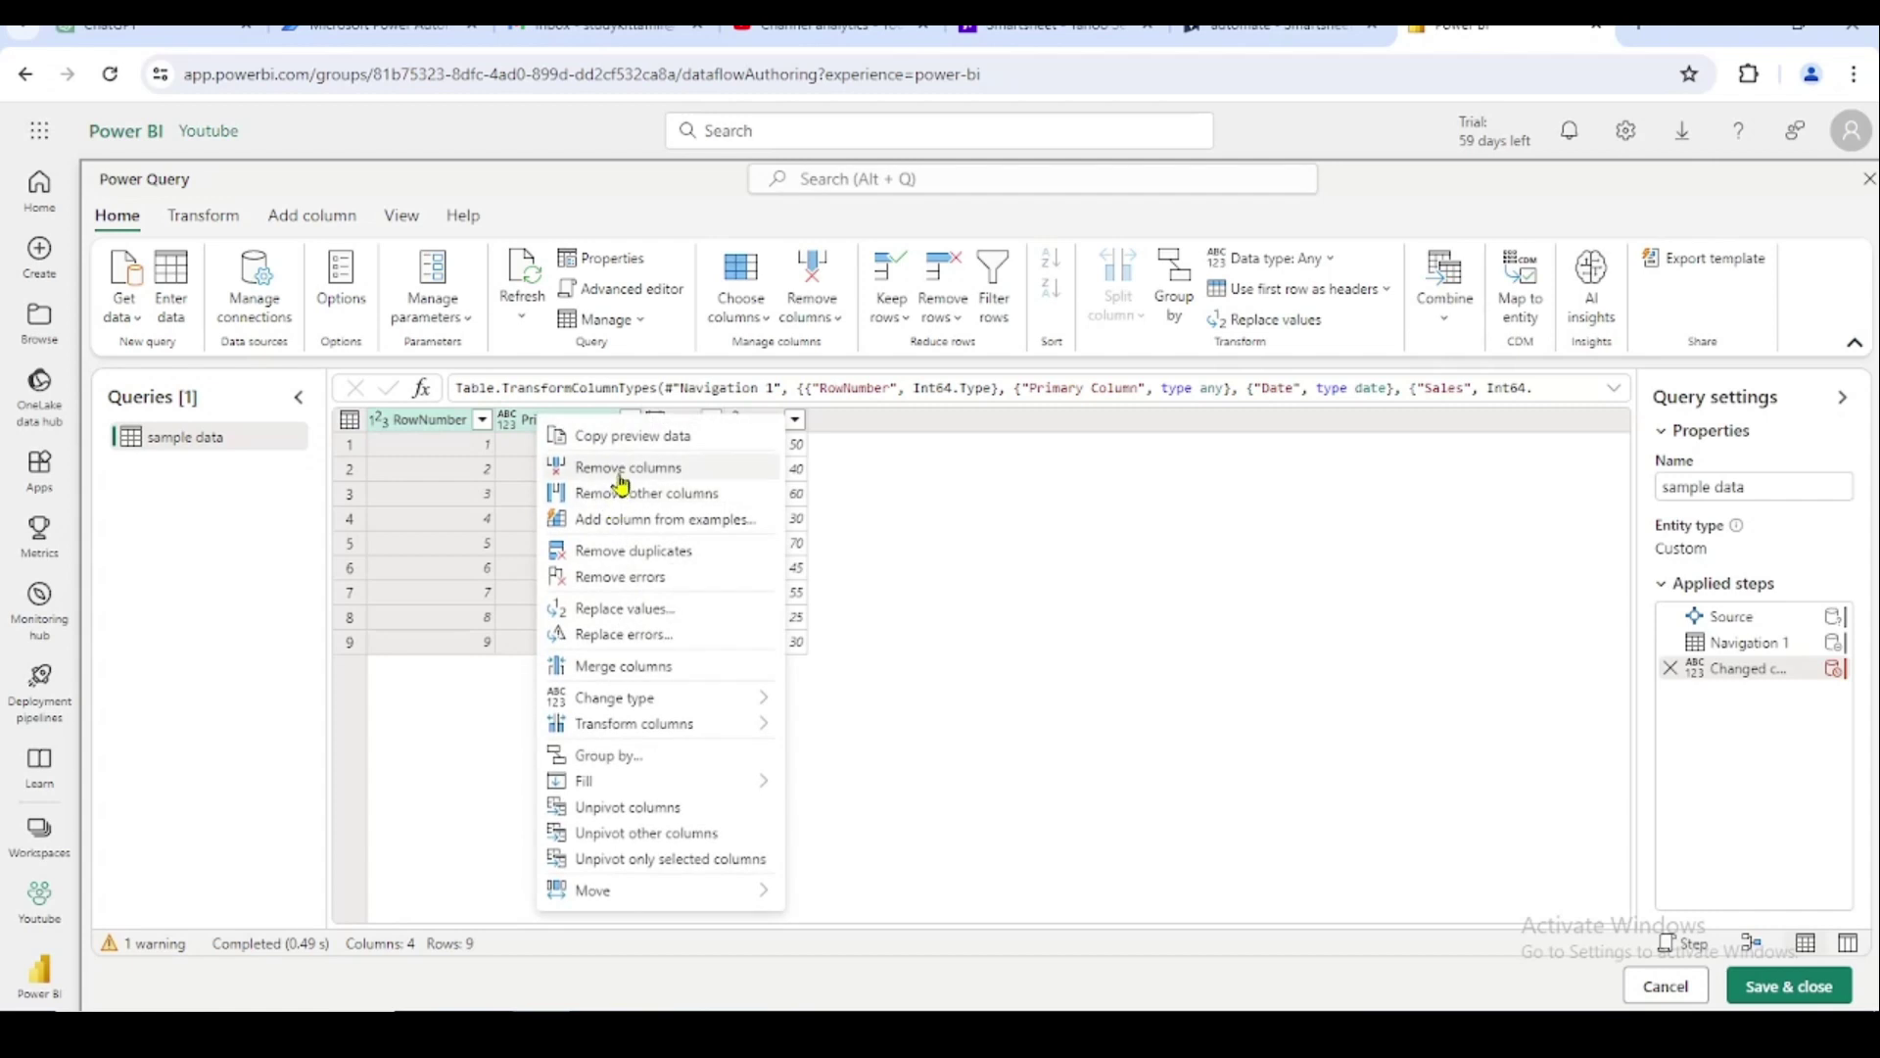
{"action": "left_click", "coordinate": [620, 470]}
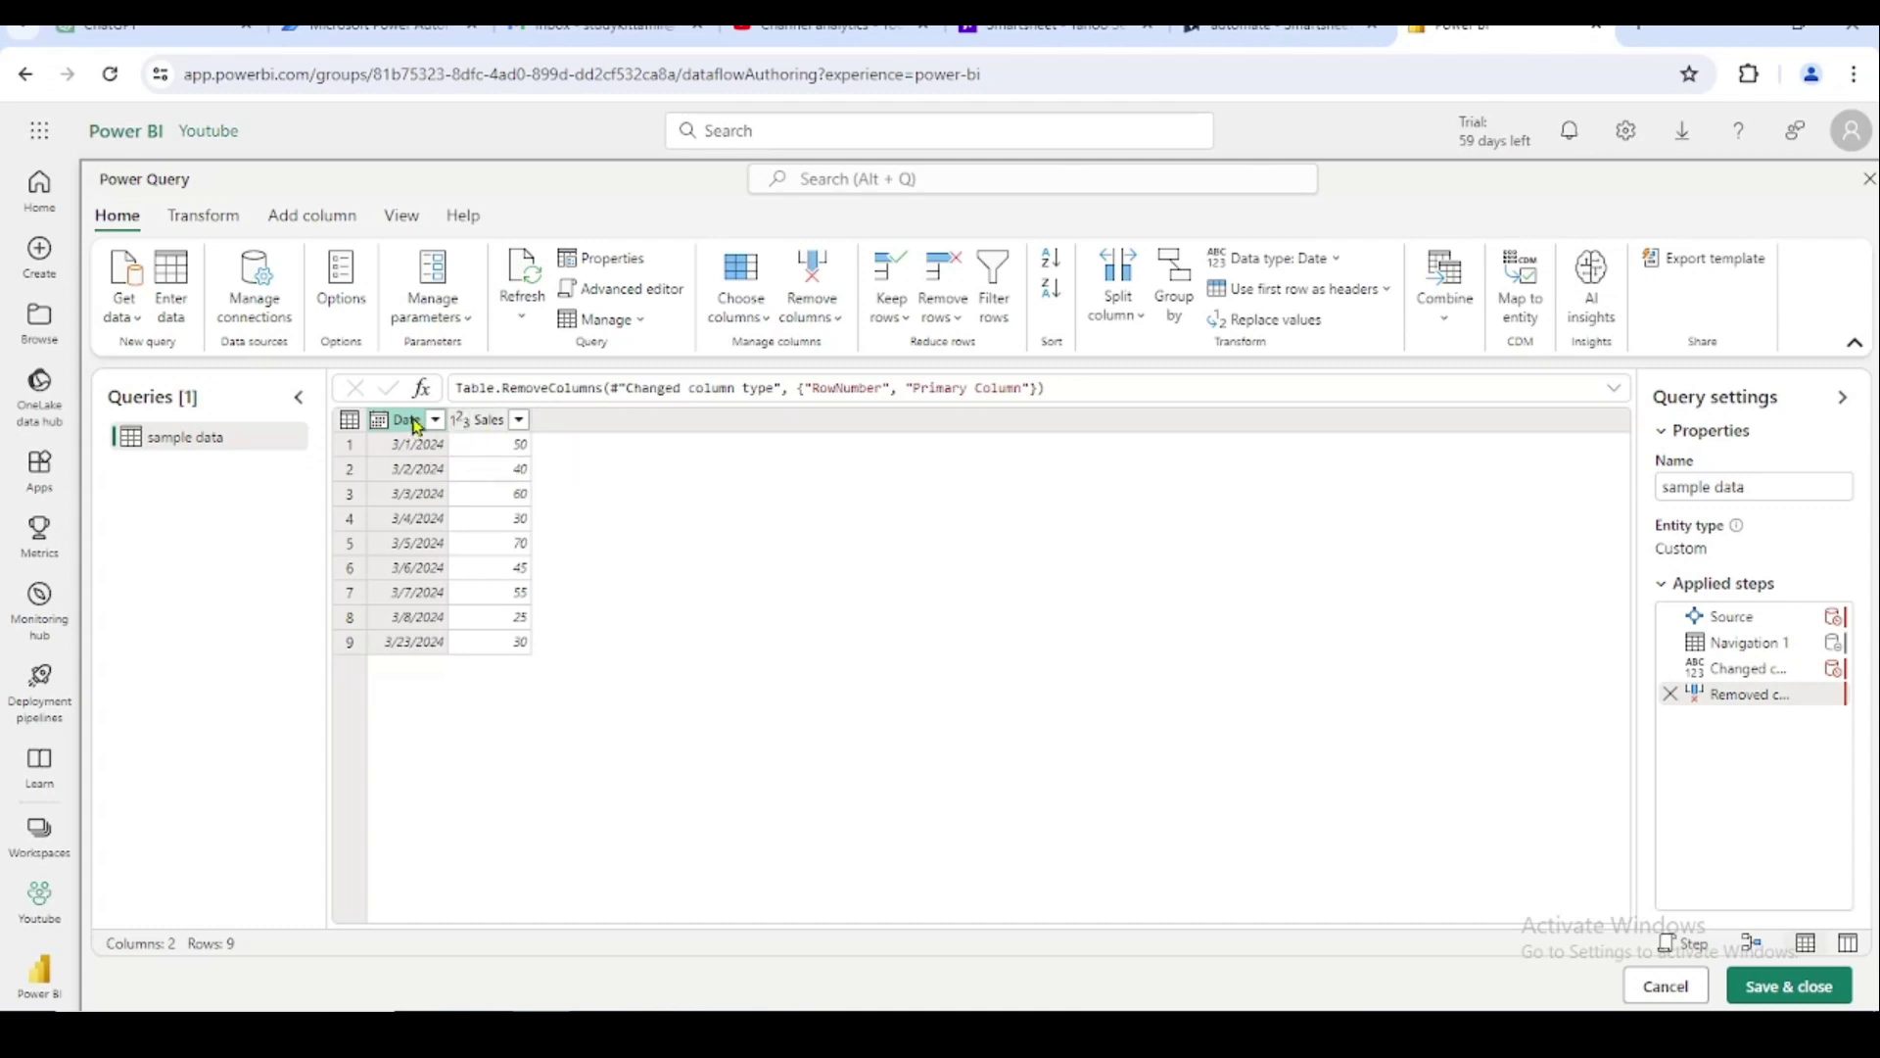
Add a Year column derived from the Date column
{"action": "left_click", "coordinate": [323, 223]}
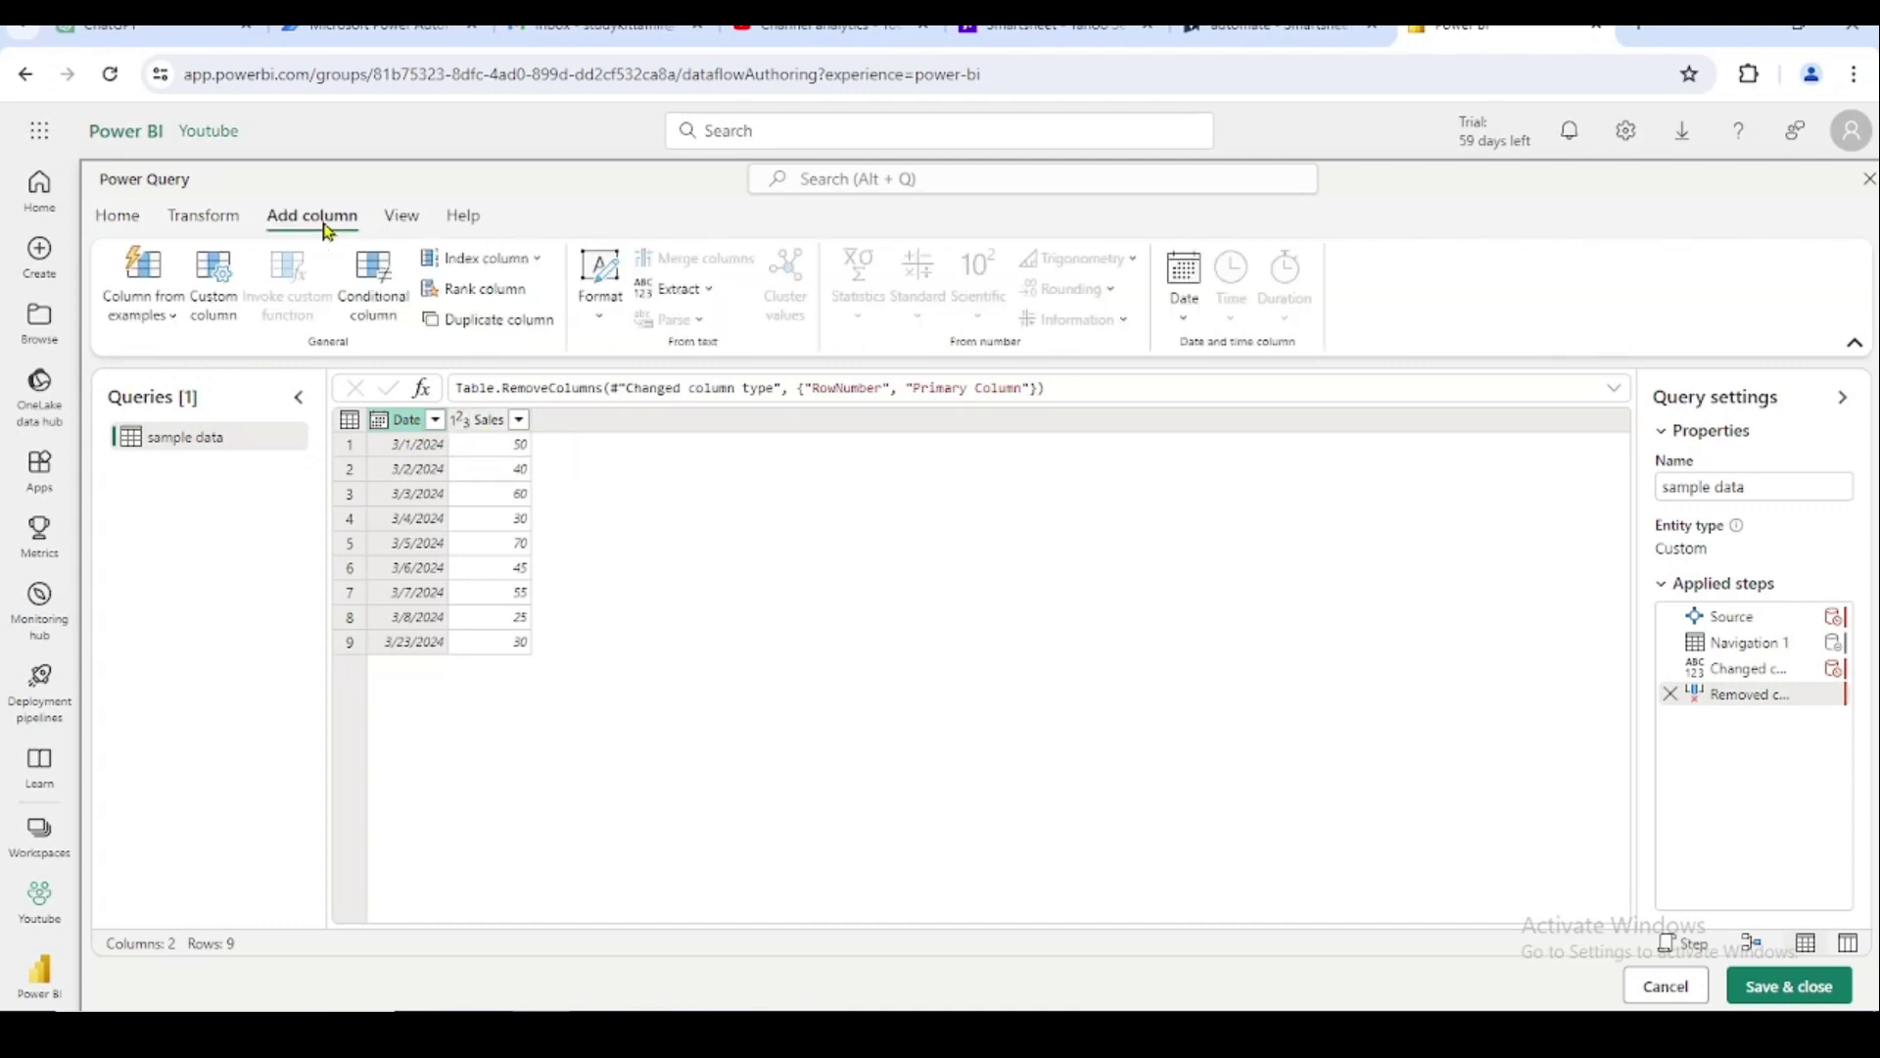
{"action": "left_click", "coordinate": [1192, 332]}
{"action": "mouse_move", "coordinate": [1183, 460]}
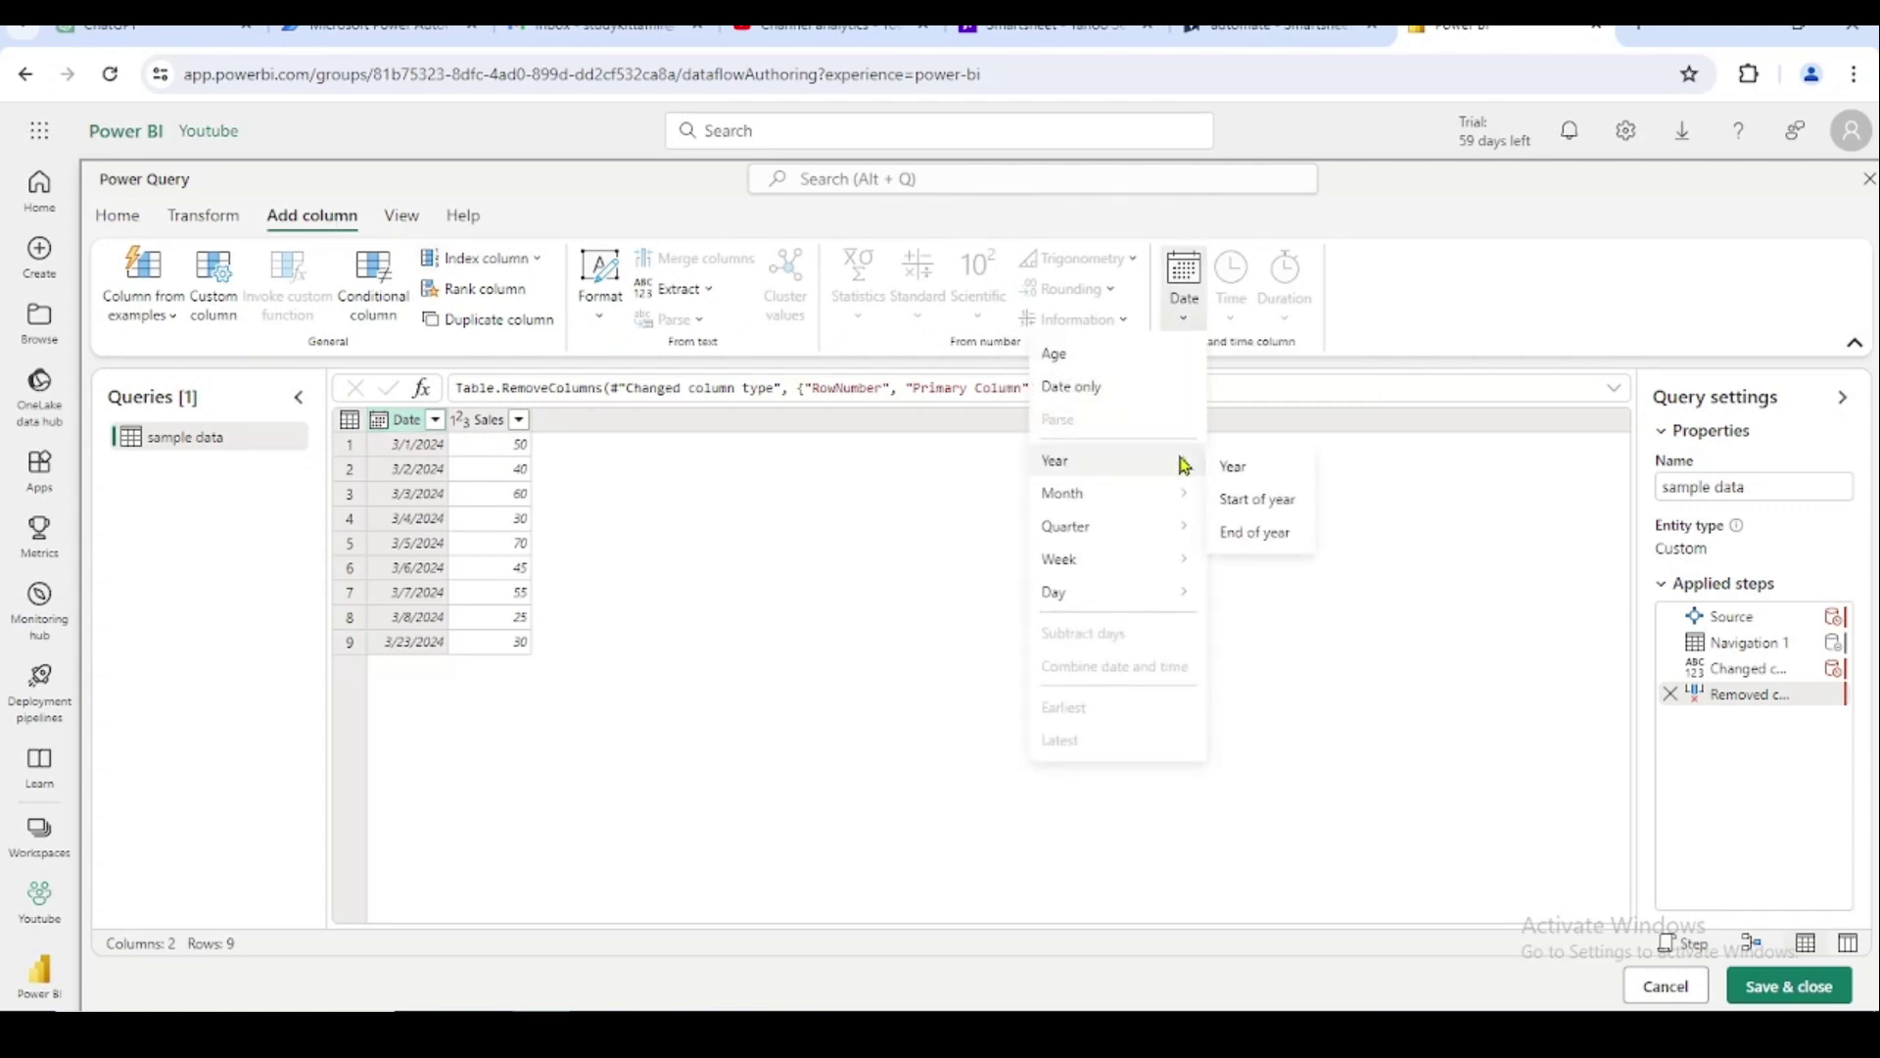
{"action": "left_click", "coordinate": [1260, 477]}
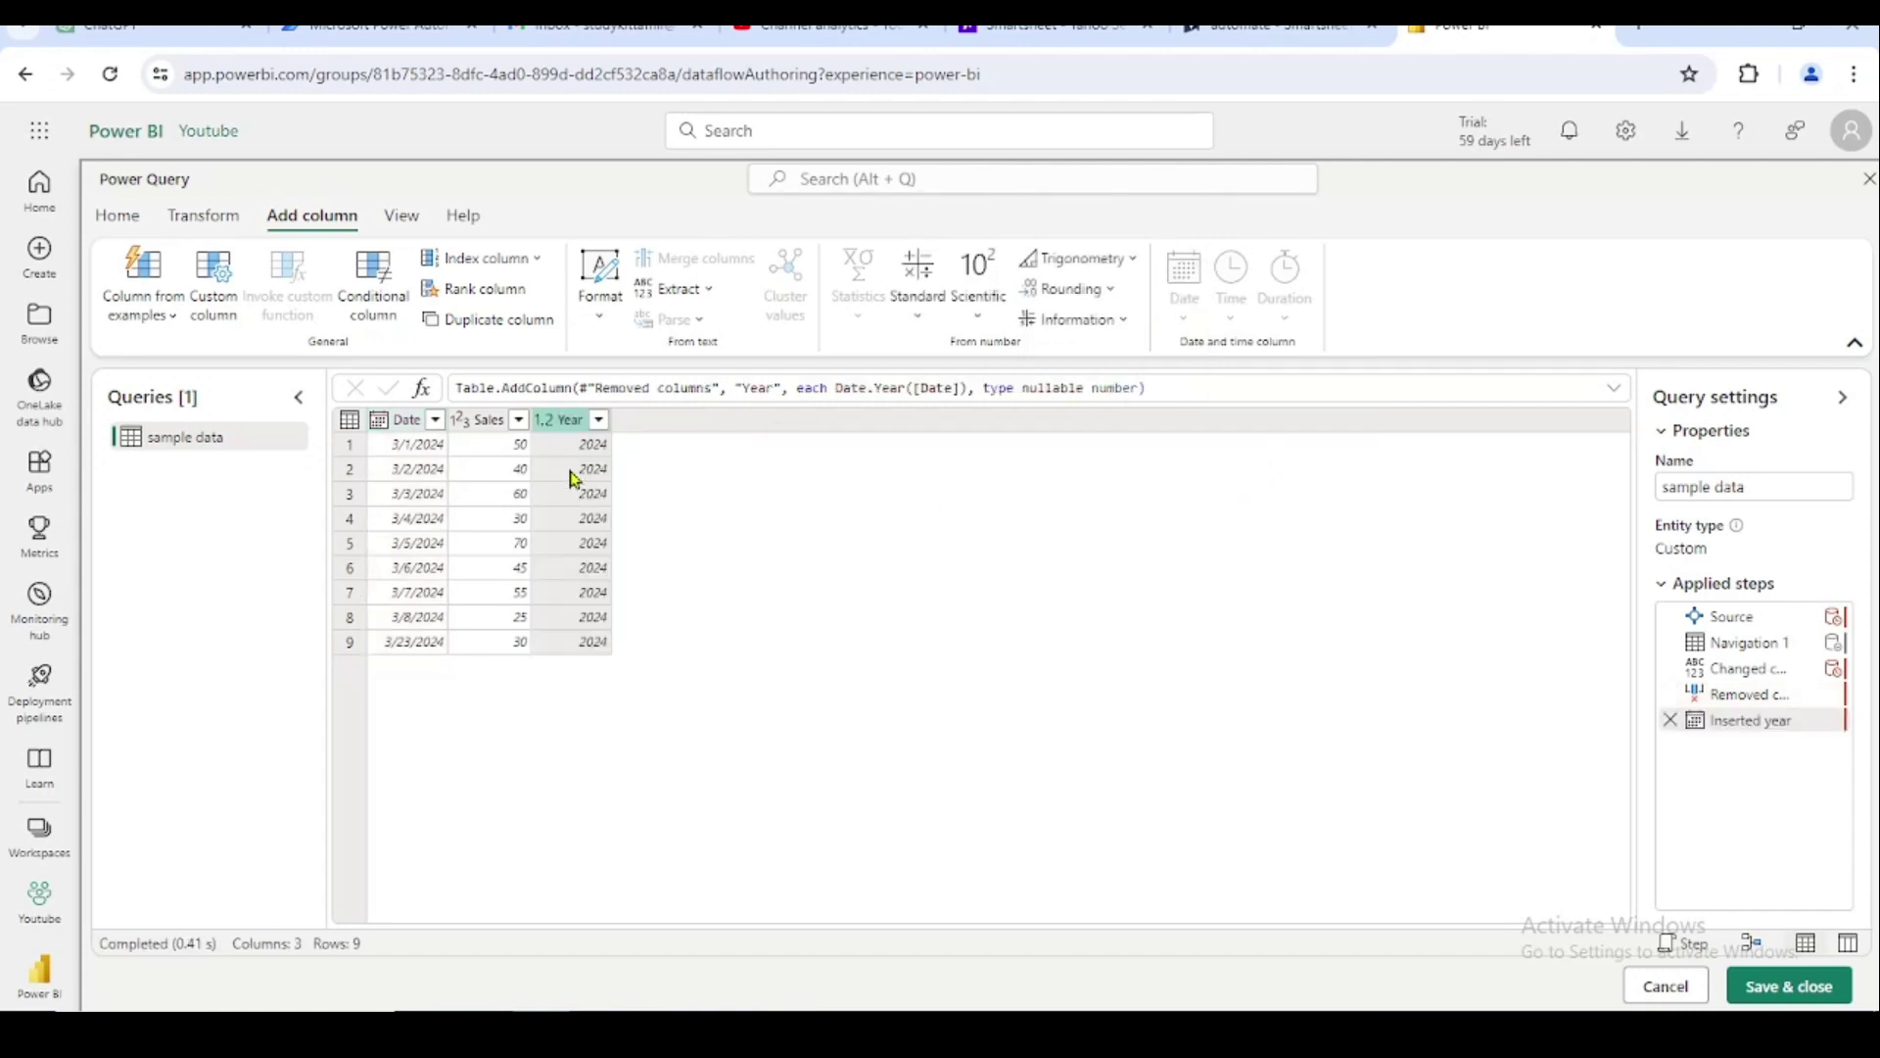
Add a Start of month column derived from the Date column
{"action": "left_click", "coordinate": [408, 423]}
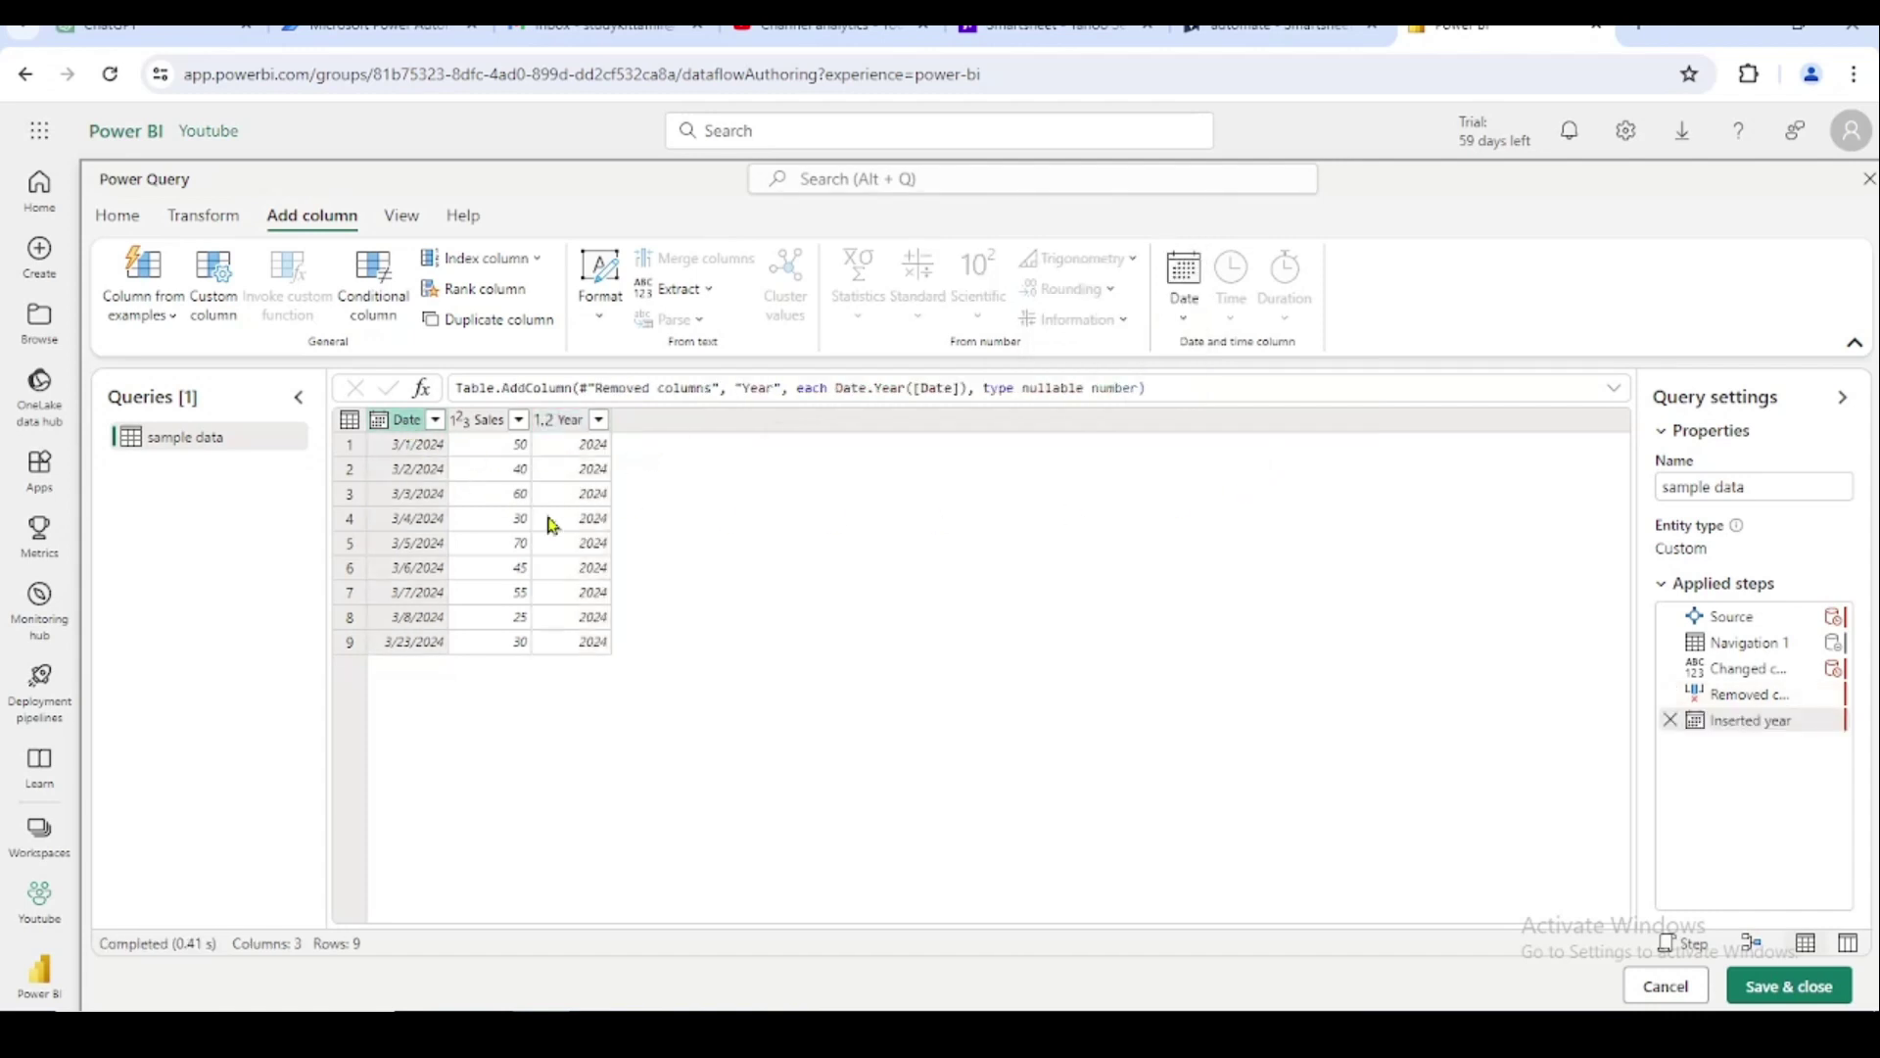
{"action": "left_click", "coordinate": [1185, 315]}
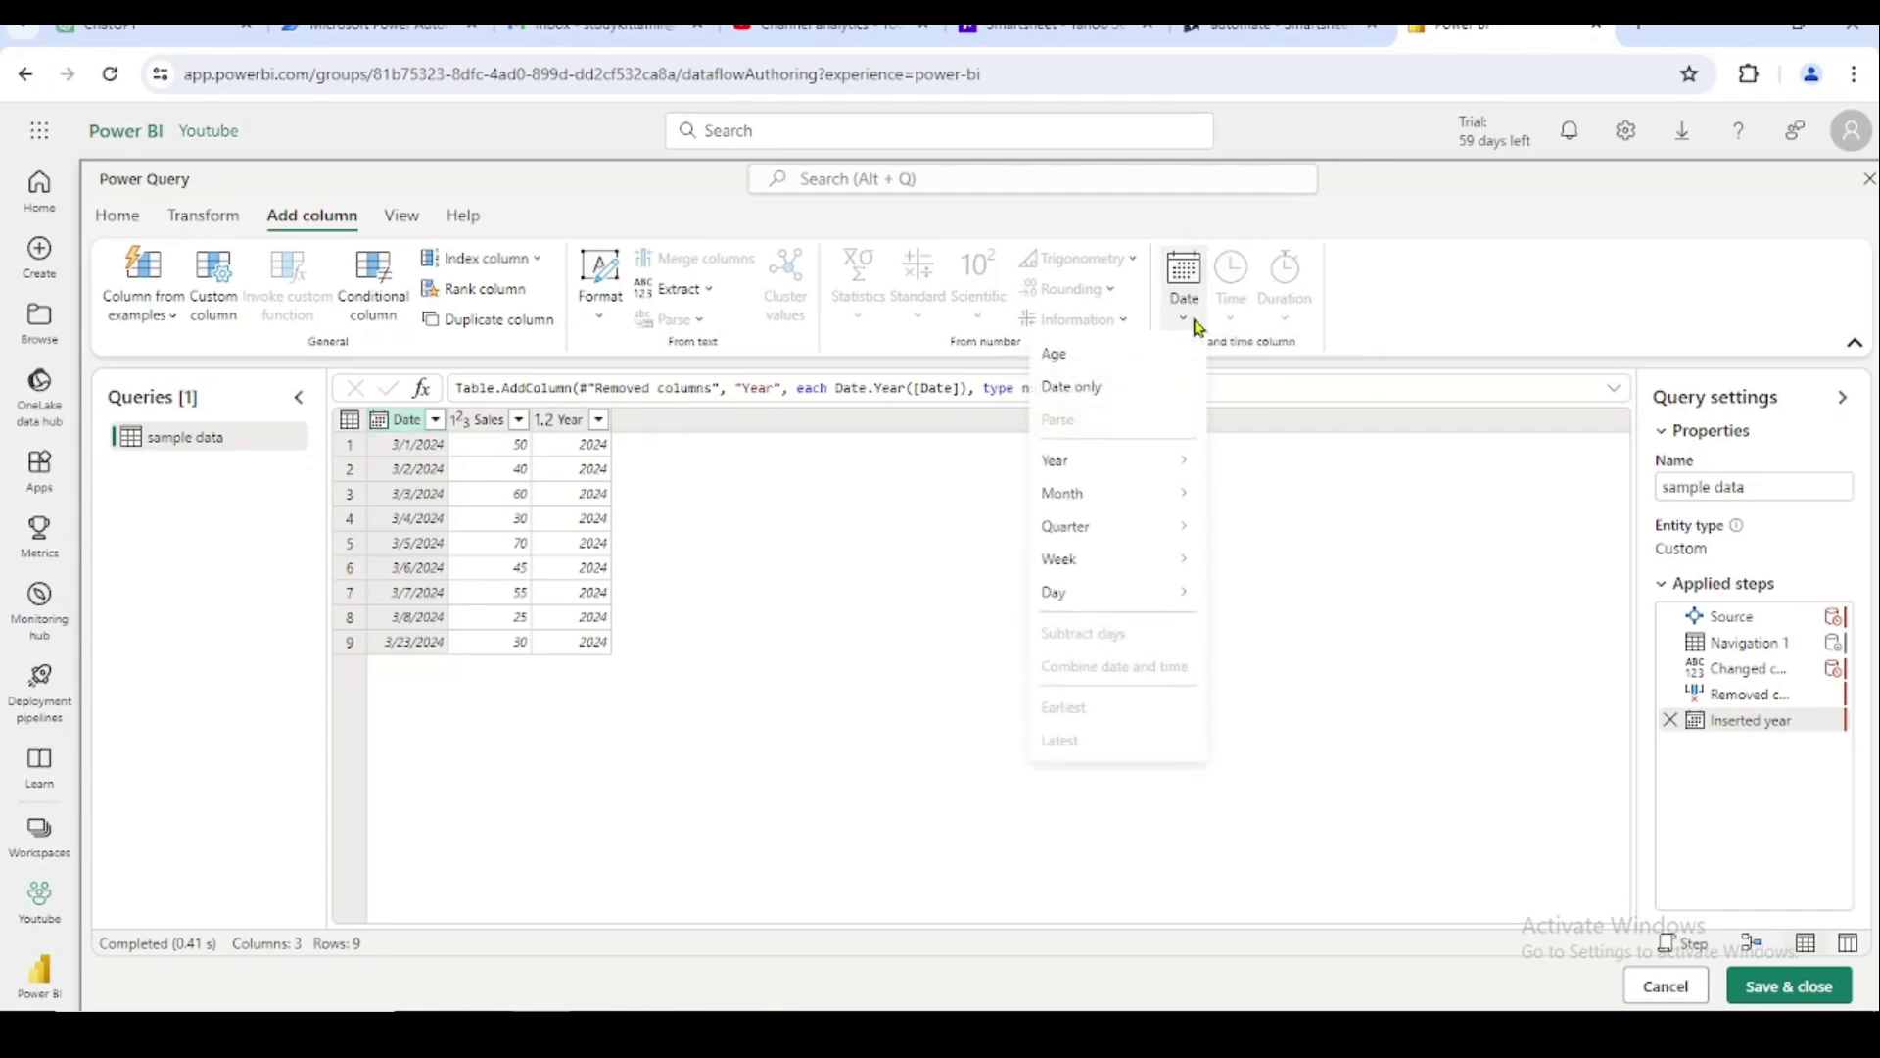
{"action": "mouse_move", "coordinate": [1141, 479]}
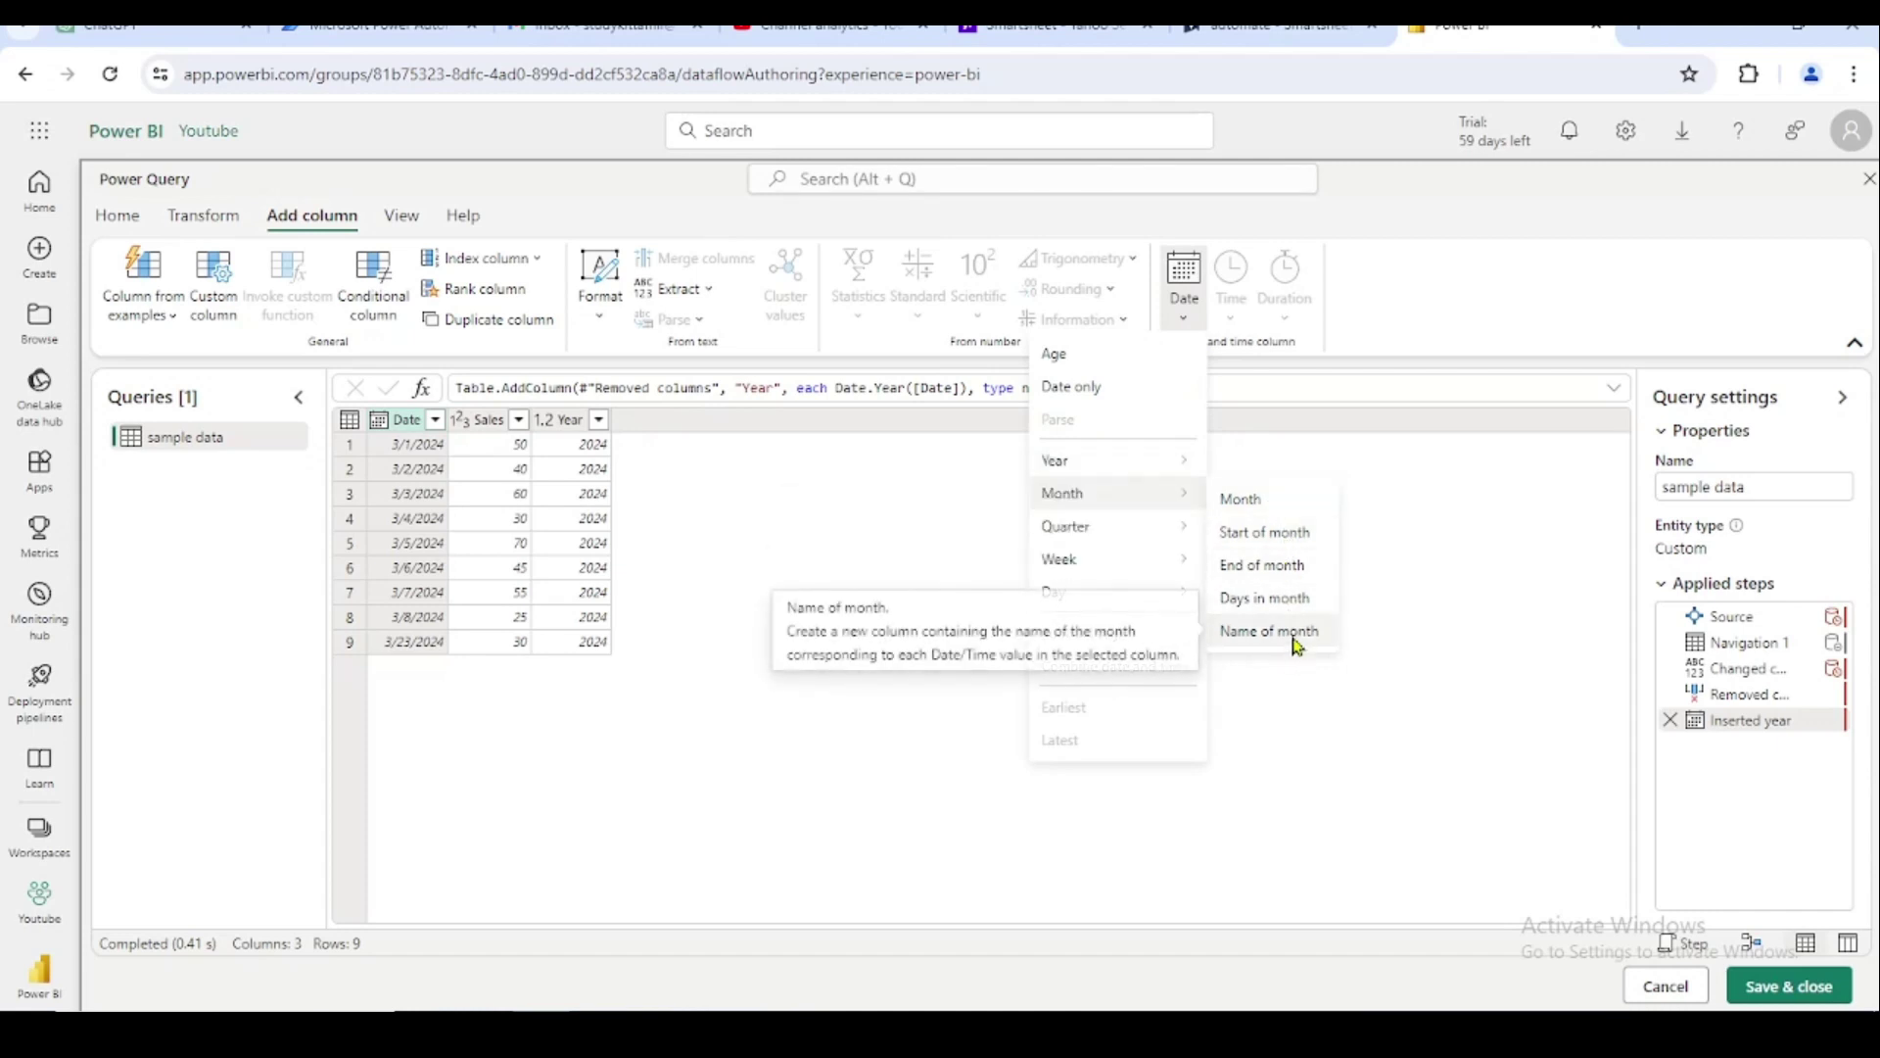
{"action": "left_click", "coordinate": [1289, 537]}
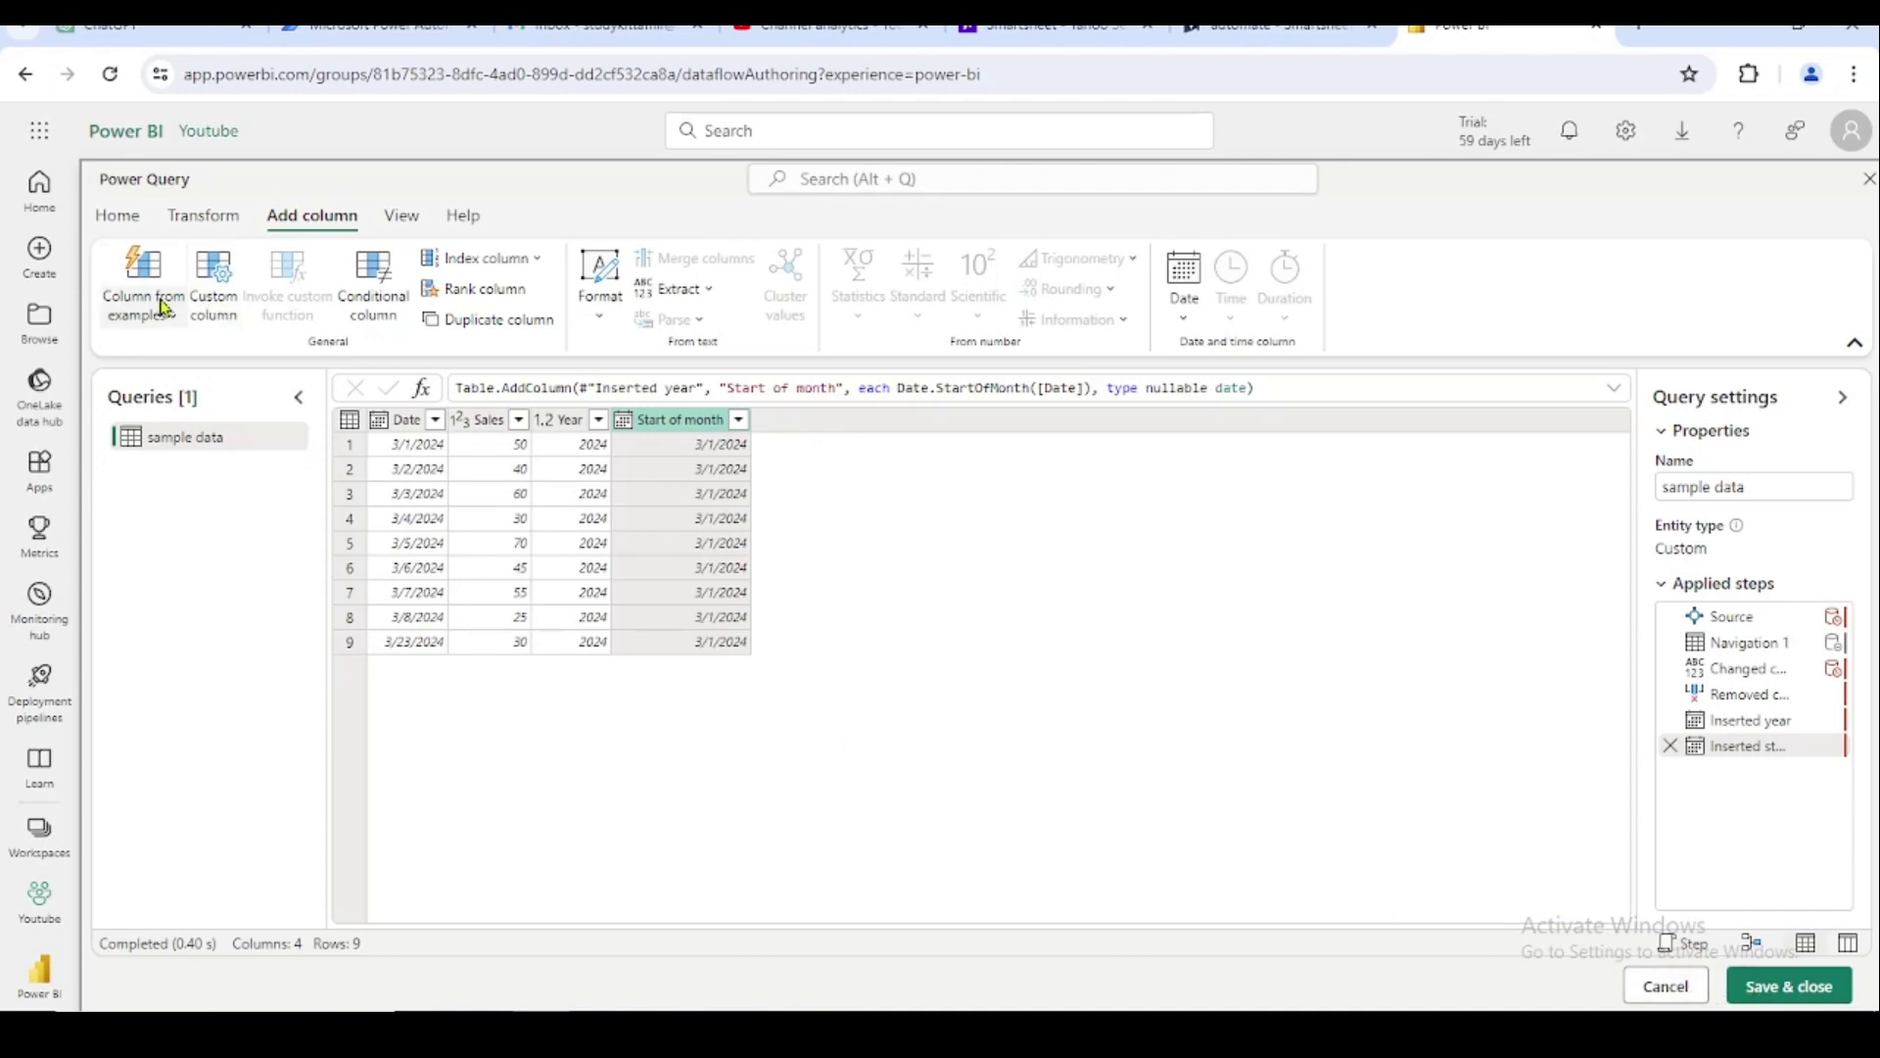
Group rows by Start of month with a Sum of Sales column named Sales
{"action": "left_click", "coordinate": [201, 215]}
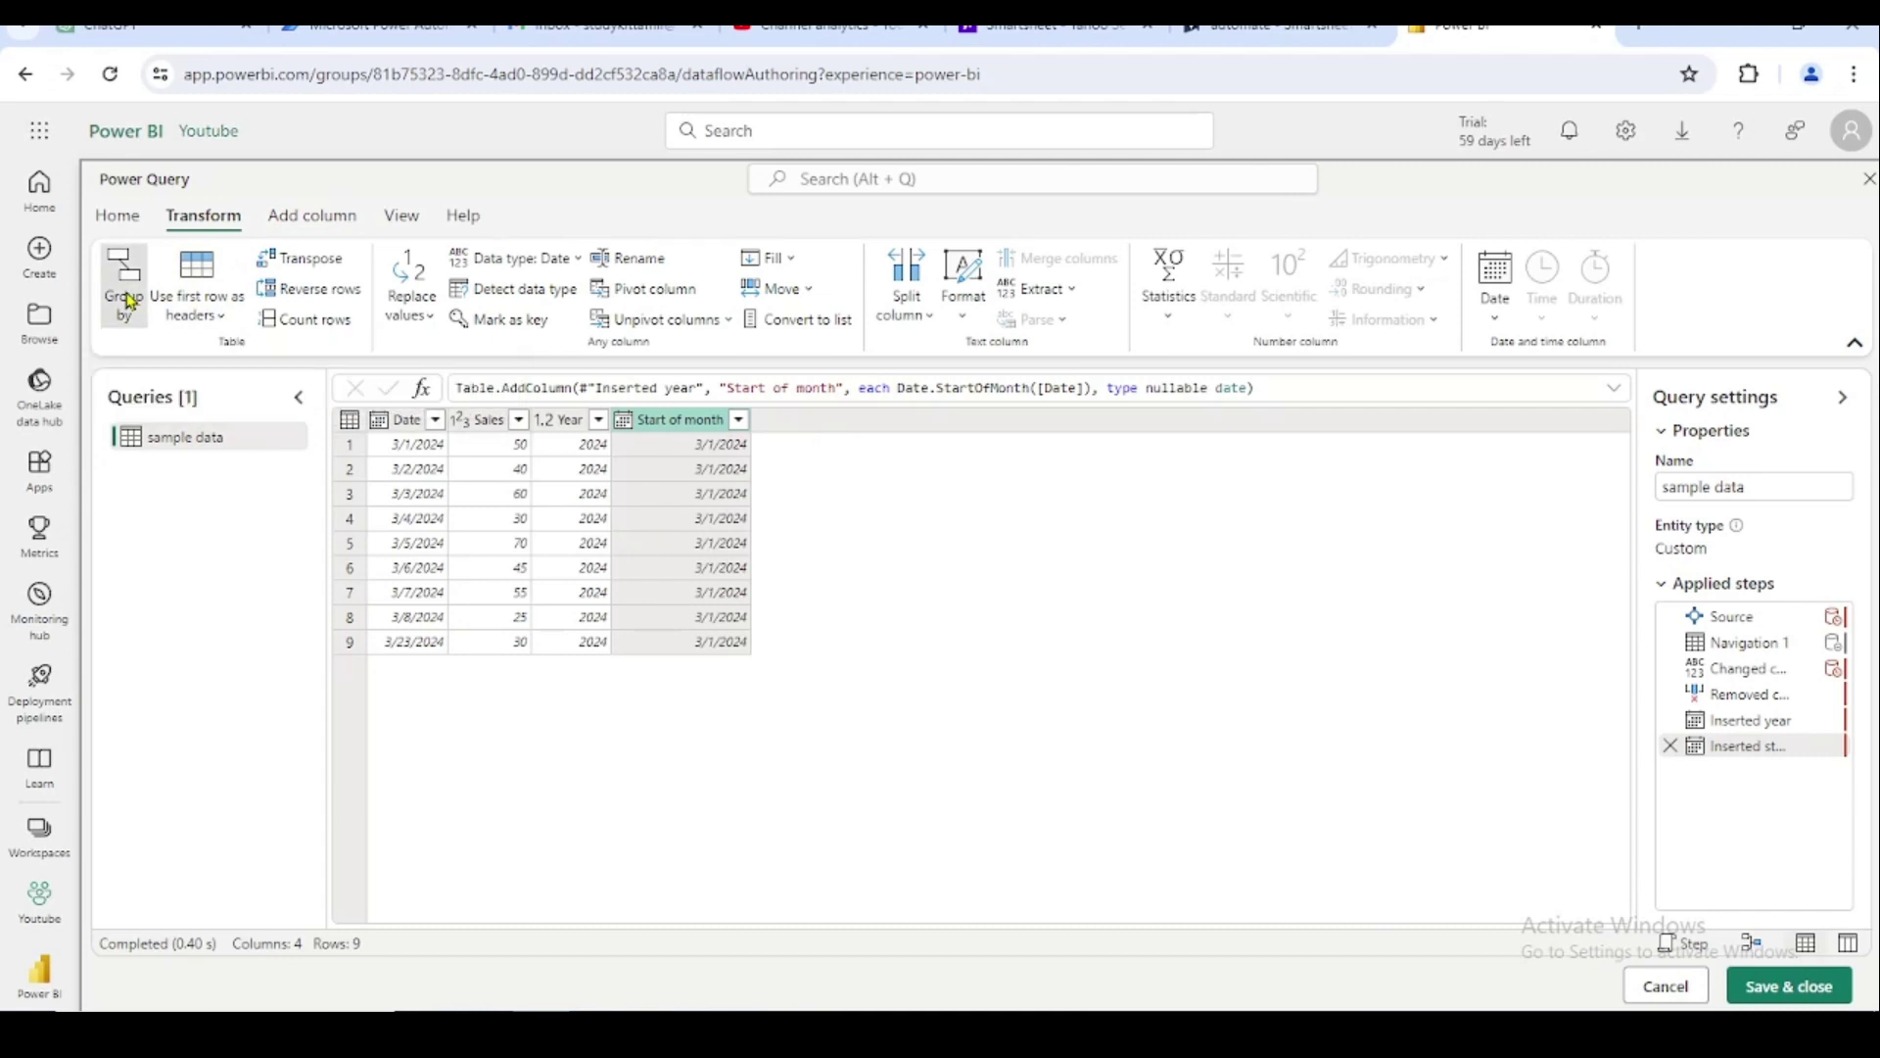
{"action": "left_click", "coordinate": [124, 299]}
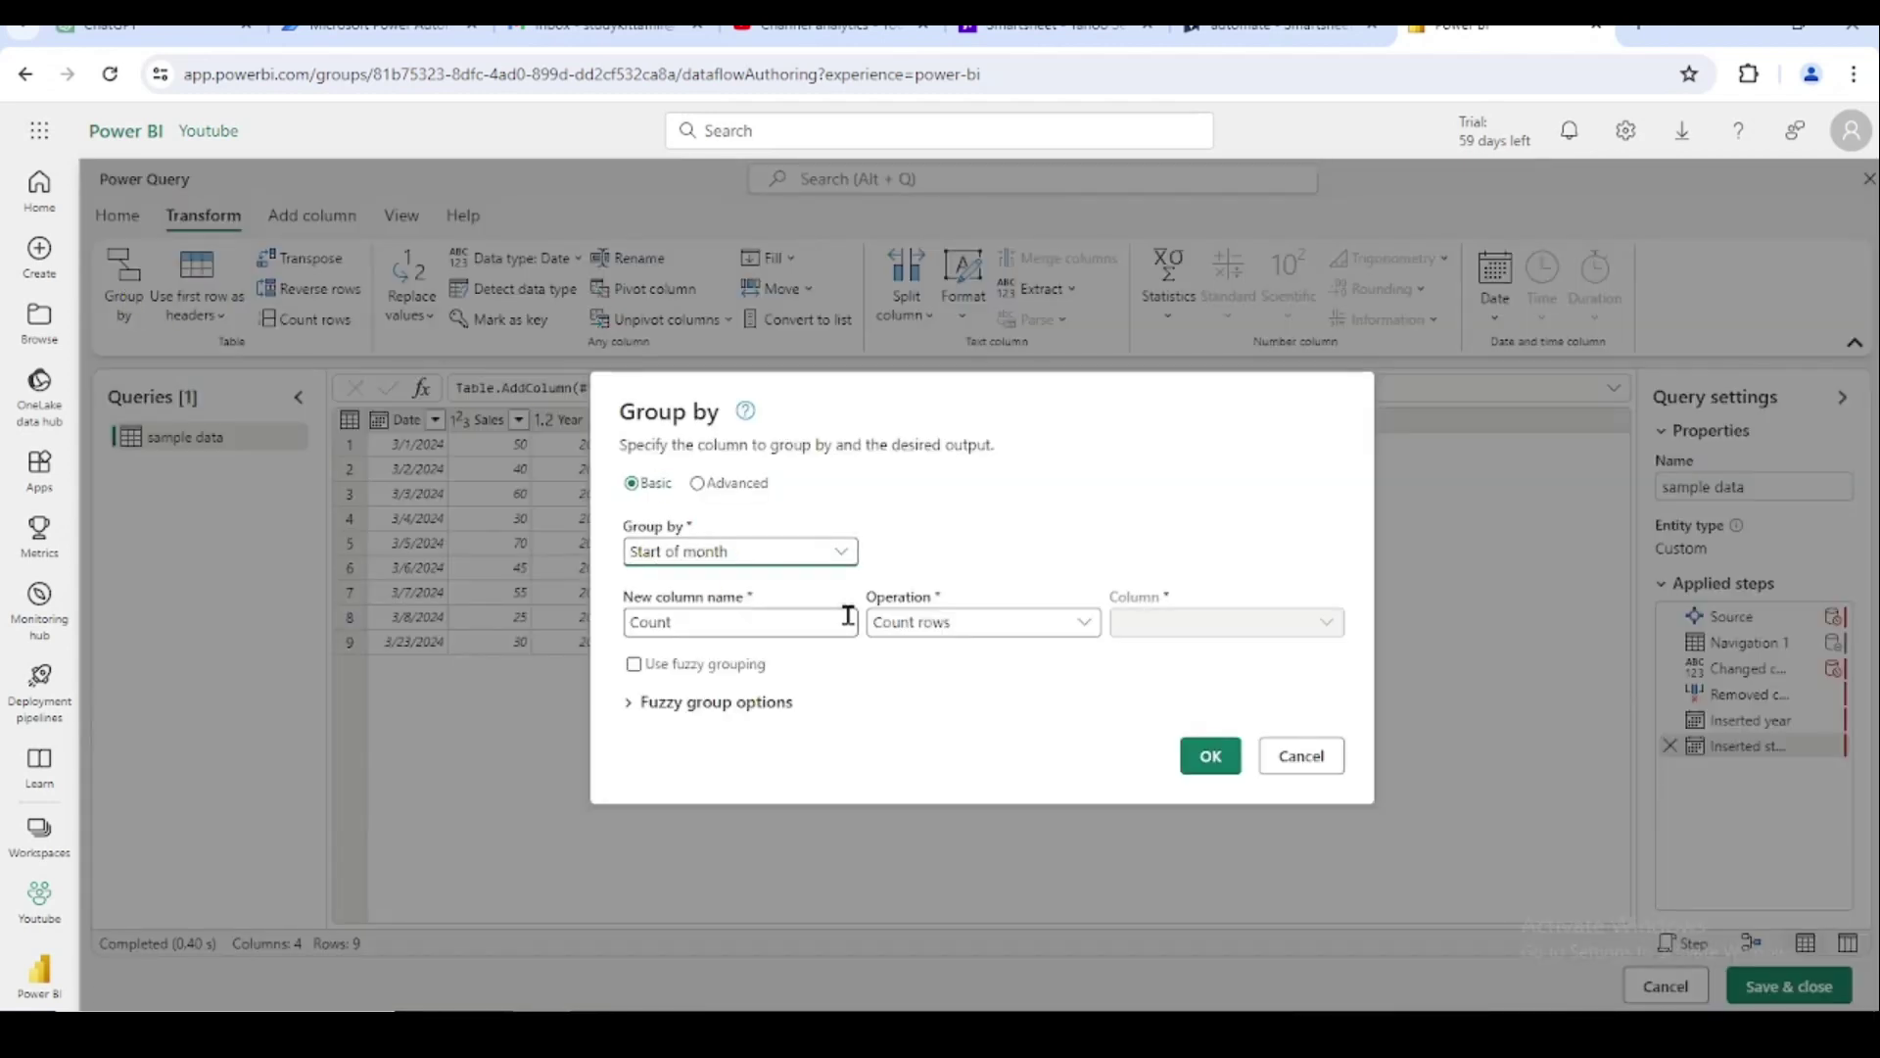
{"action": "left_click", "coordinate": [950, 627]}
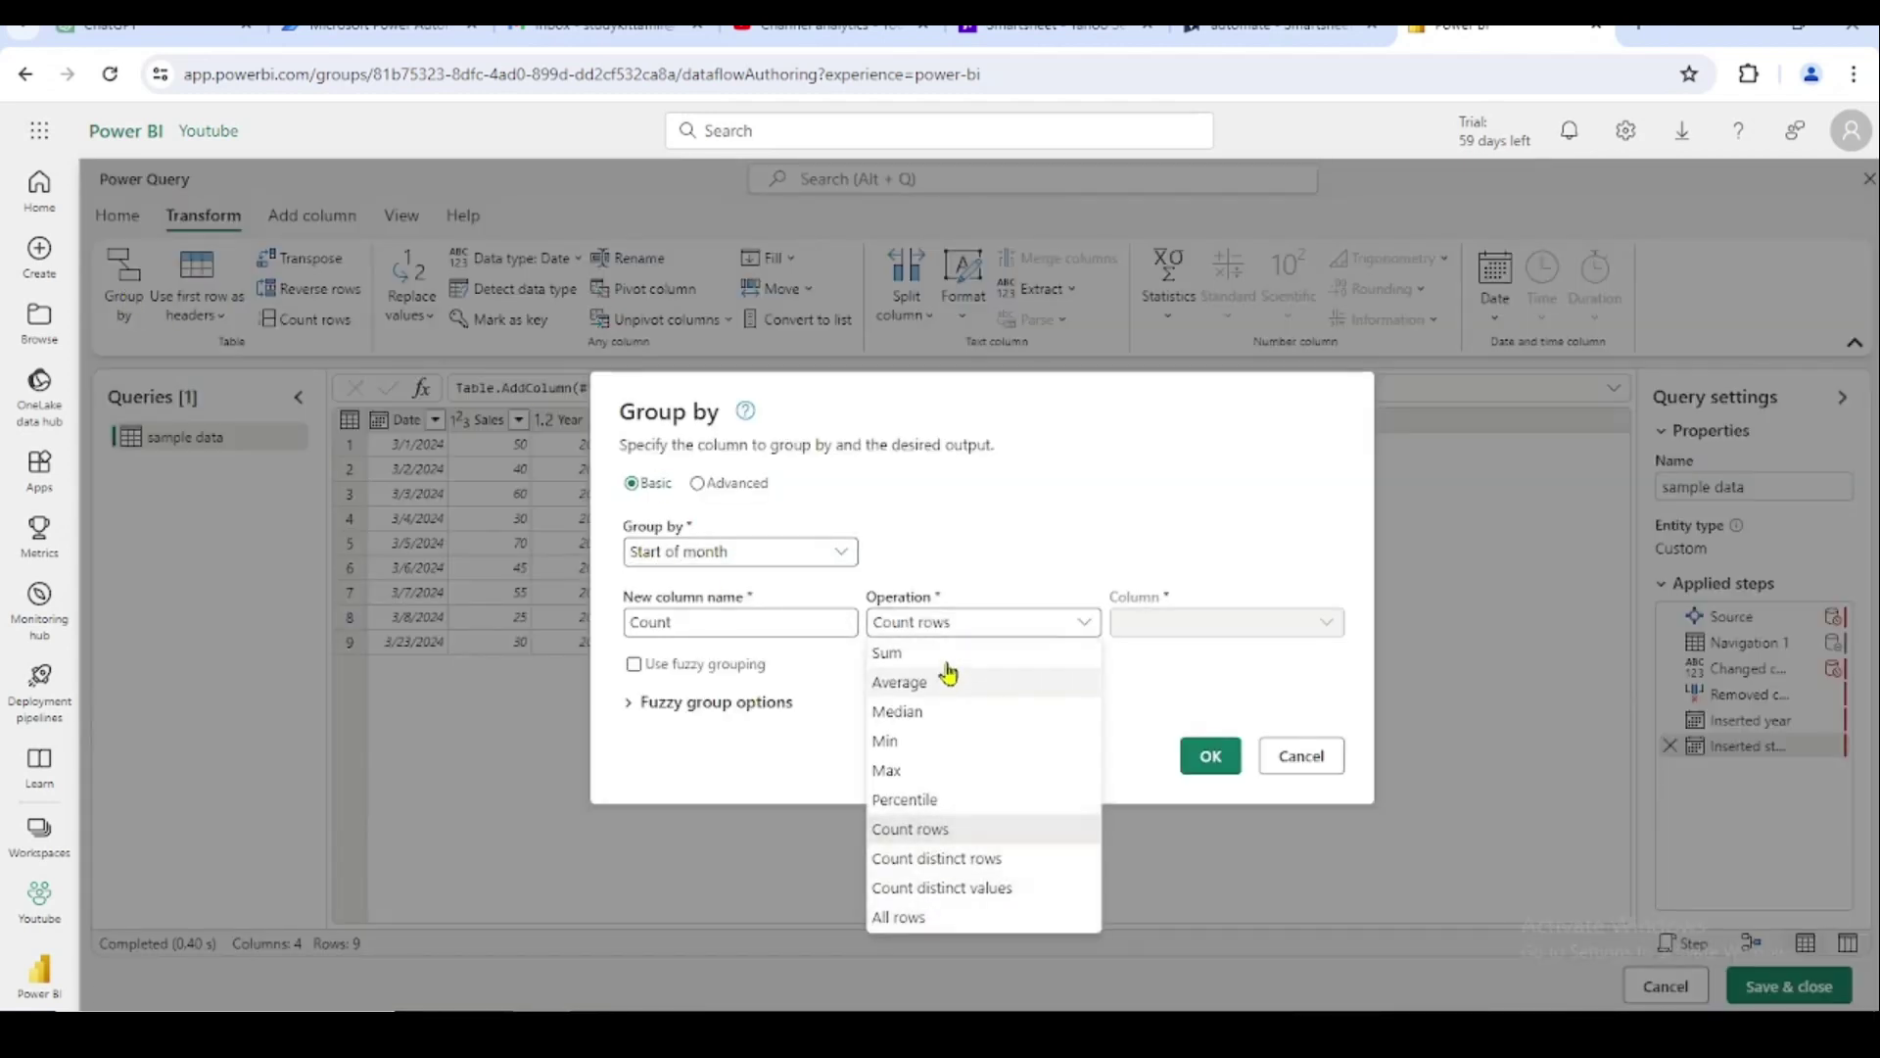
{"action": "left_click", "coordinate": [882, 653]}
{"action": "double_click", "coordinate": [794, 621]}
{"action": "left_click", "coordinate": [1185, 632]}
{"action": "left_click", "coordinate": [1167, 676]}
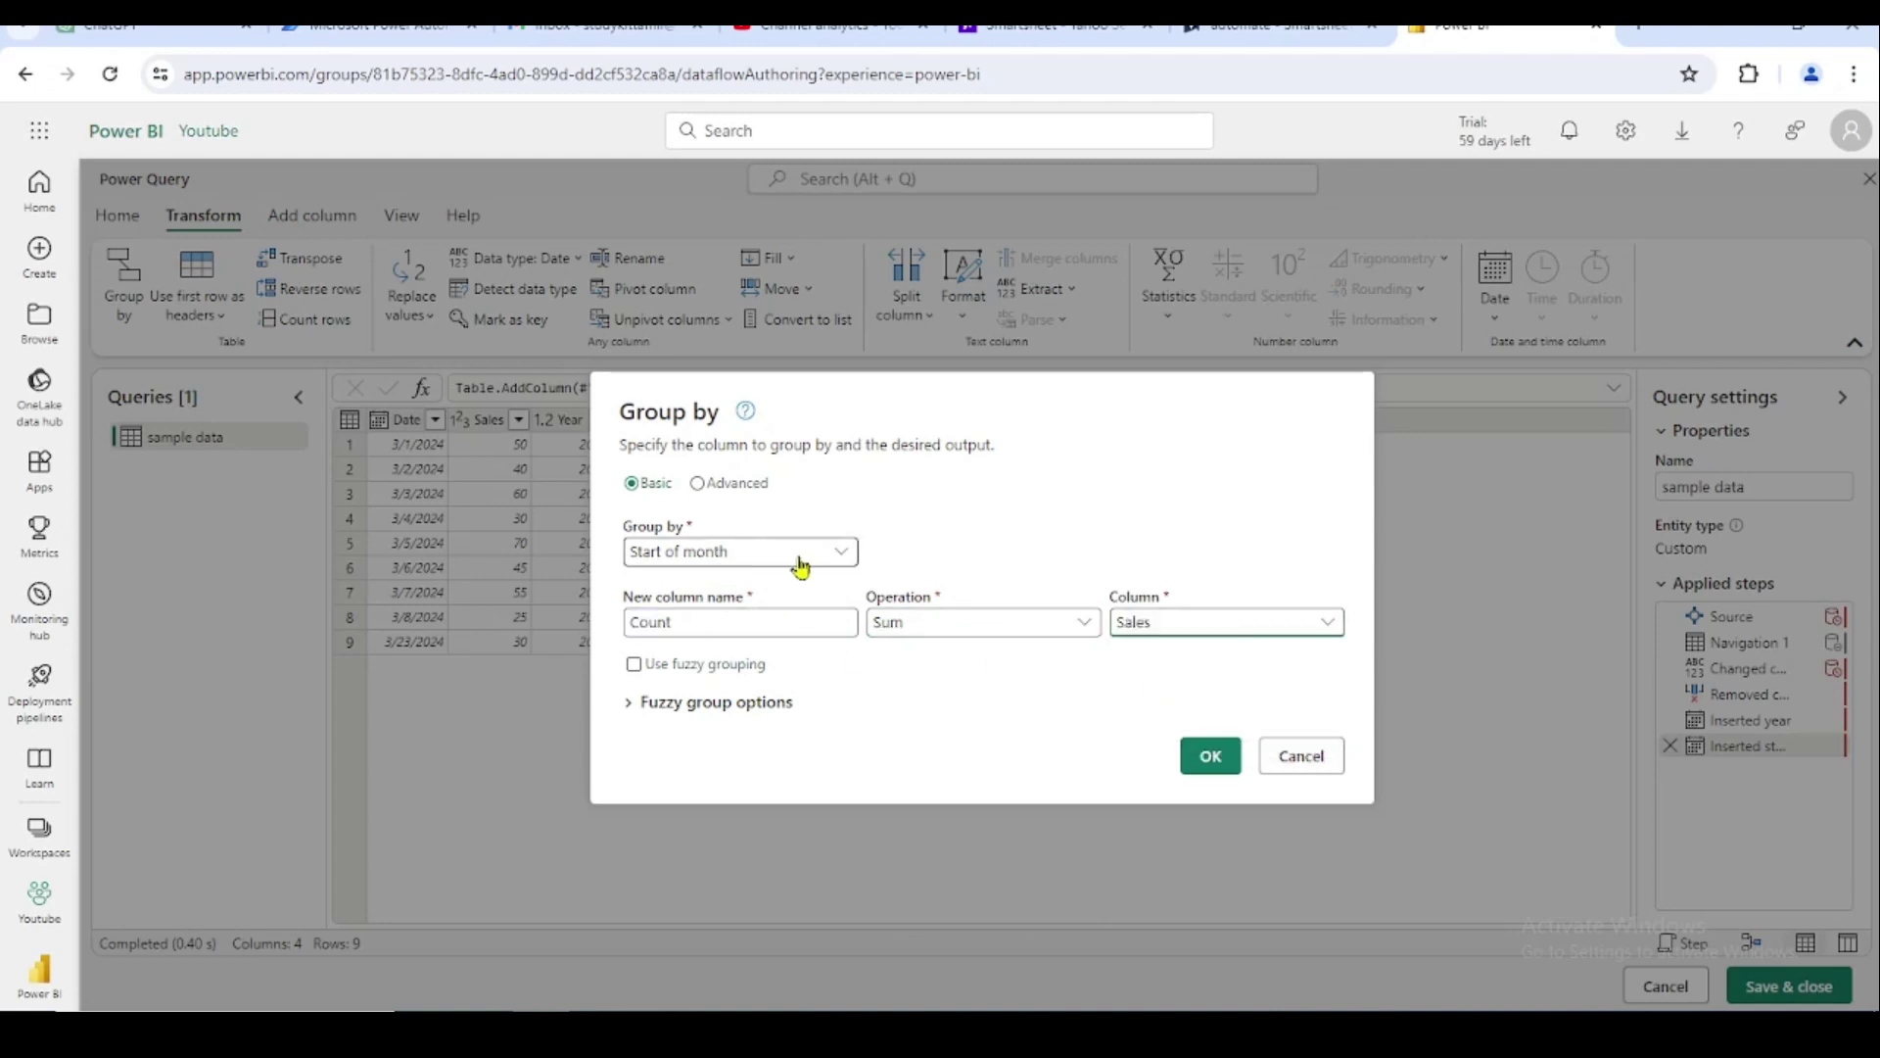
{"action": "double_click", "coordinate": [726, 620]}
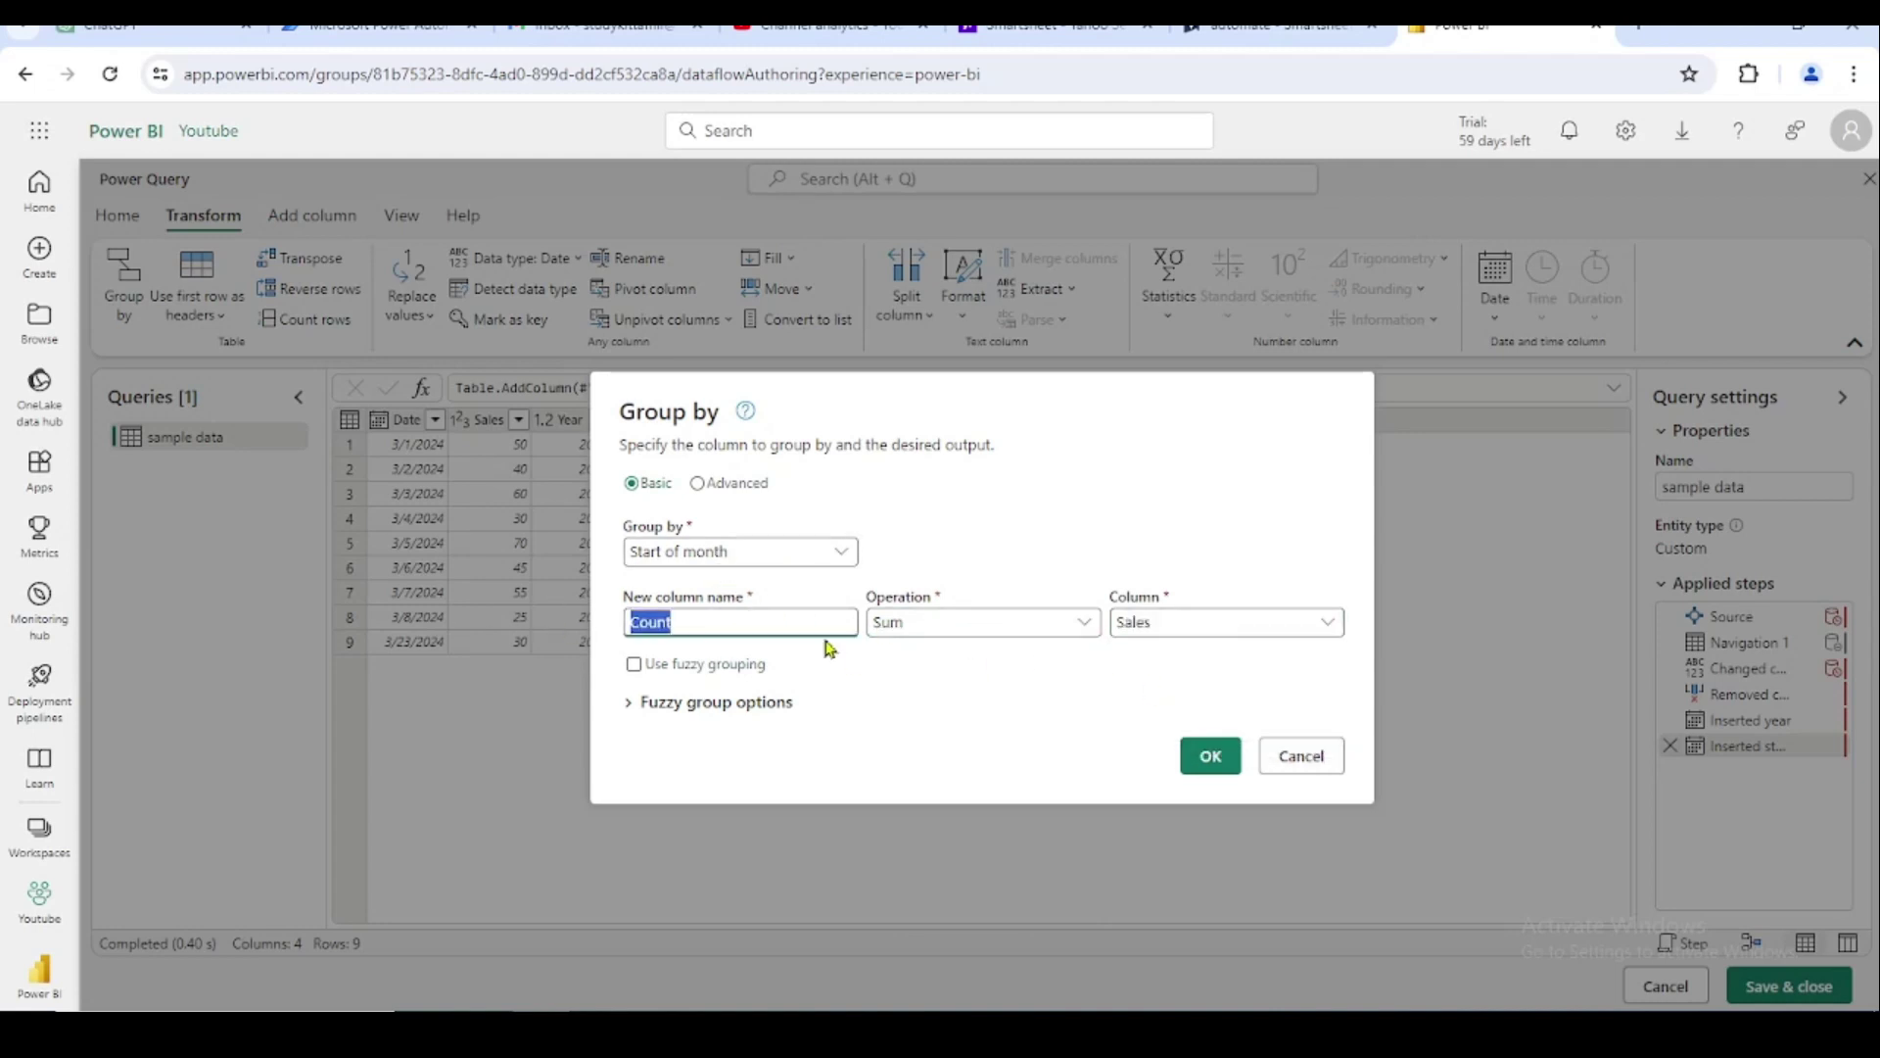
{"action": "type", "text": "Sales"}
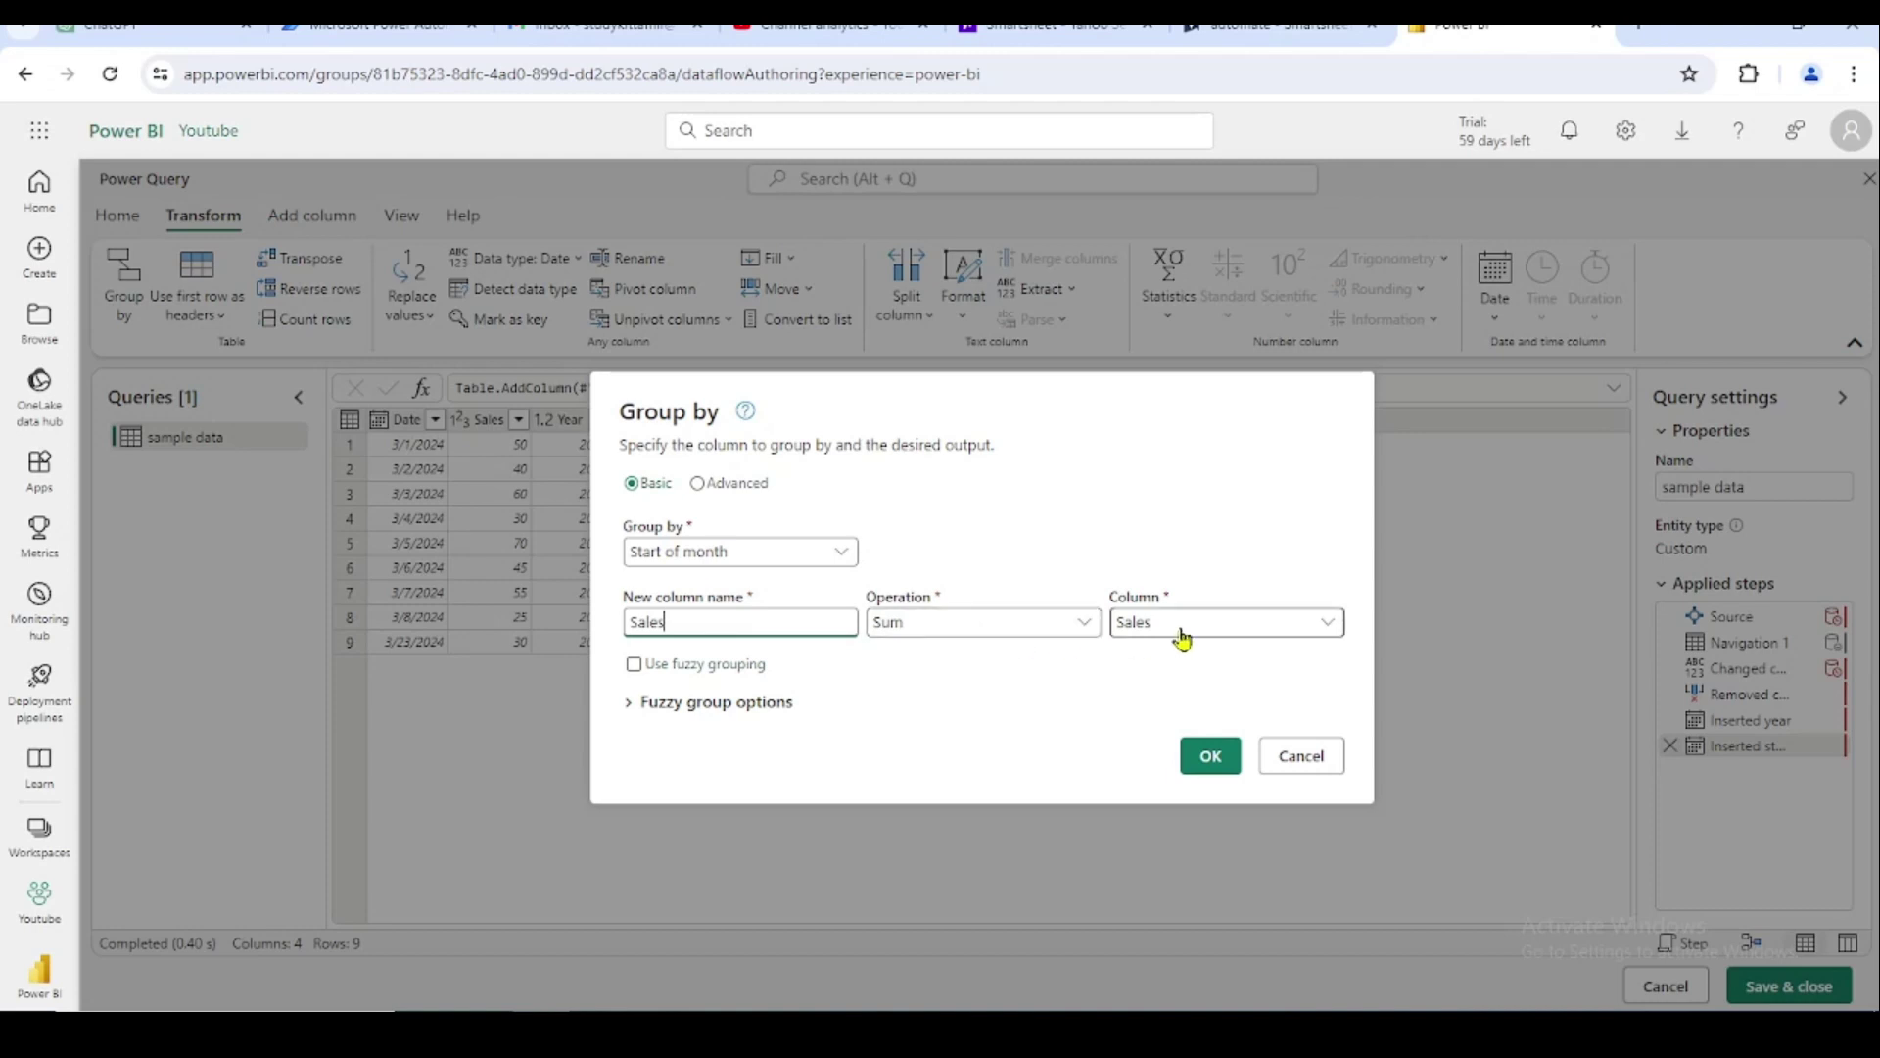
{"action": "left_click", "coordinate": [1212, 755]}
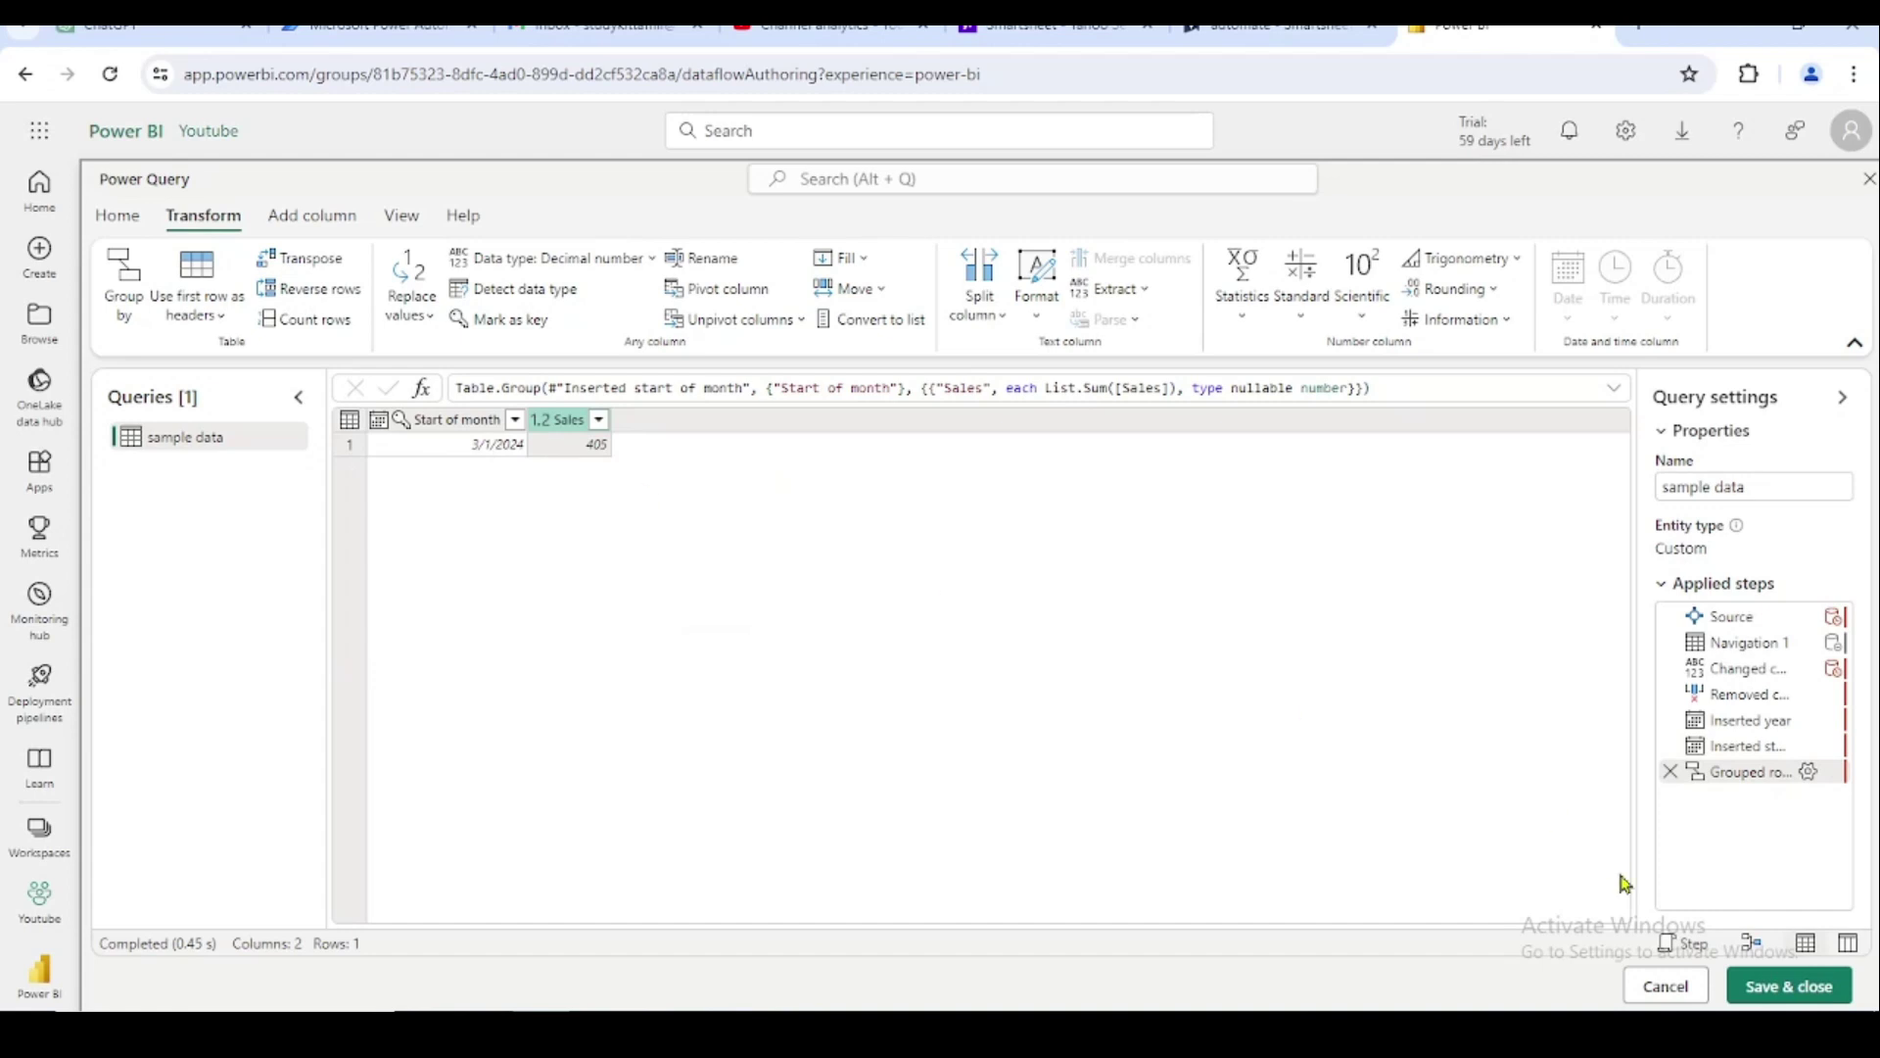
Save and close the query, save the dataflow as 'sales', and refresh it now
{"action": "left_click", "coordinate": [1768, 989]}
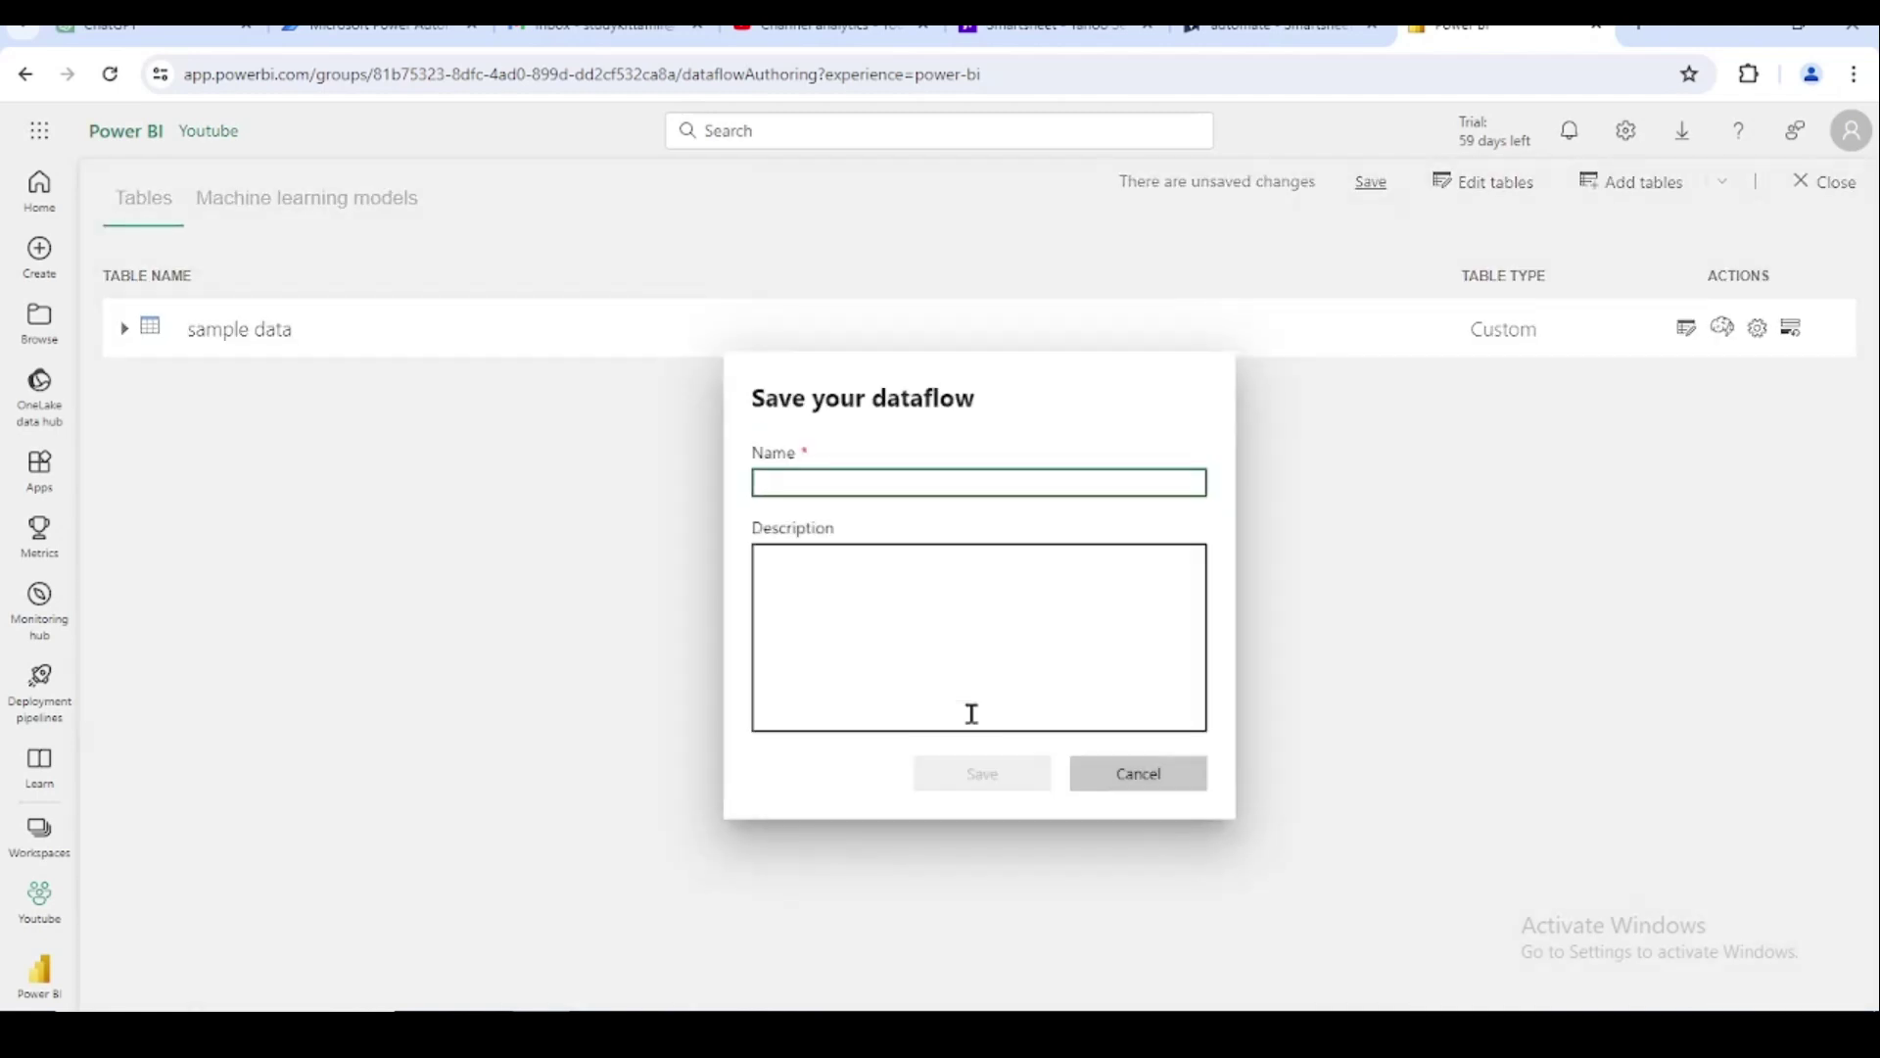
{"action": "left_click", "coordinate": [803, 483]}
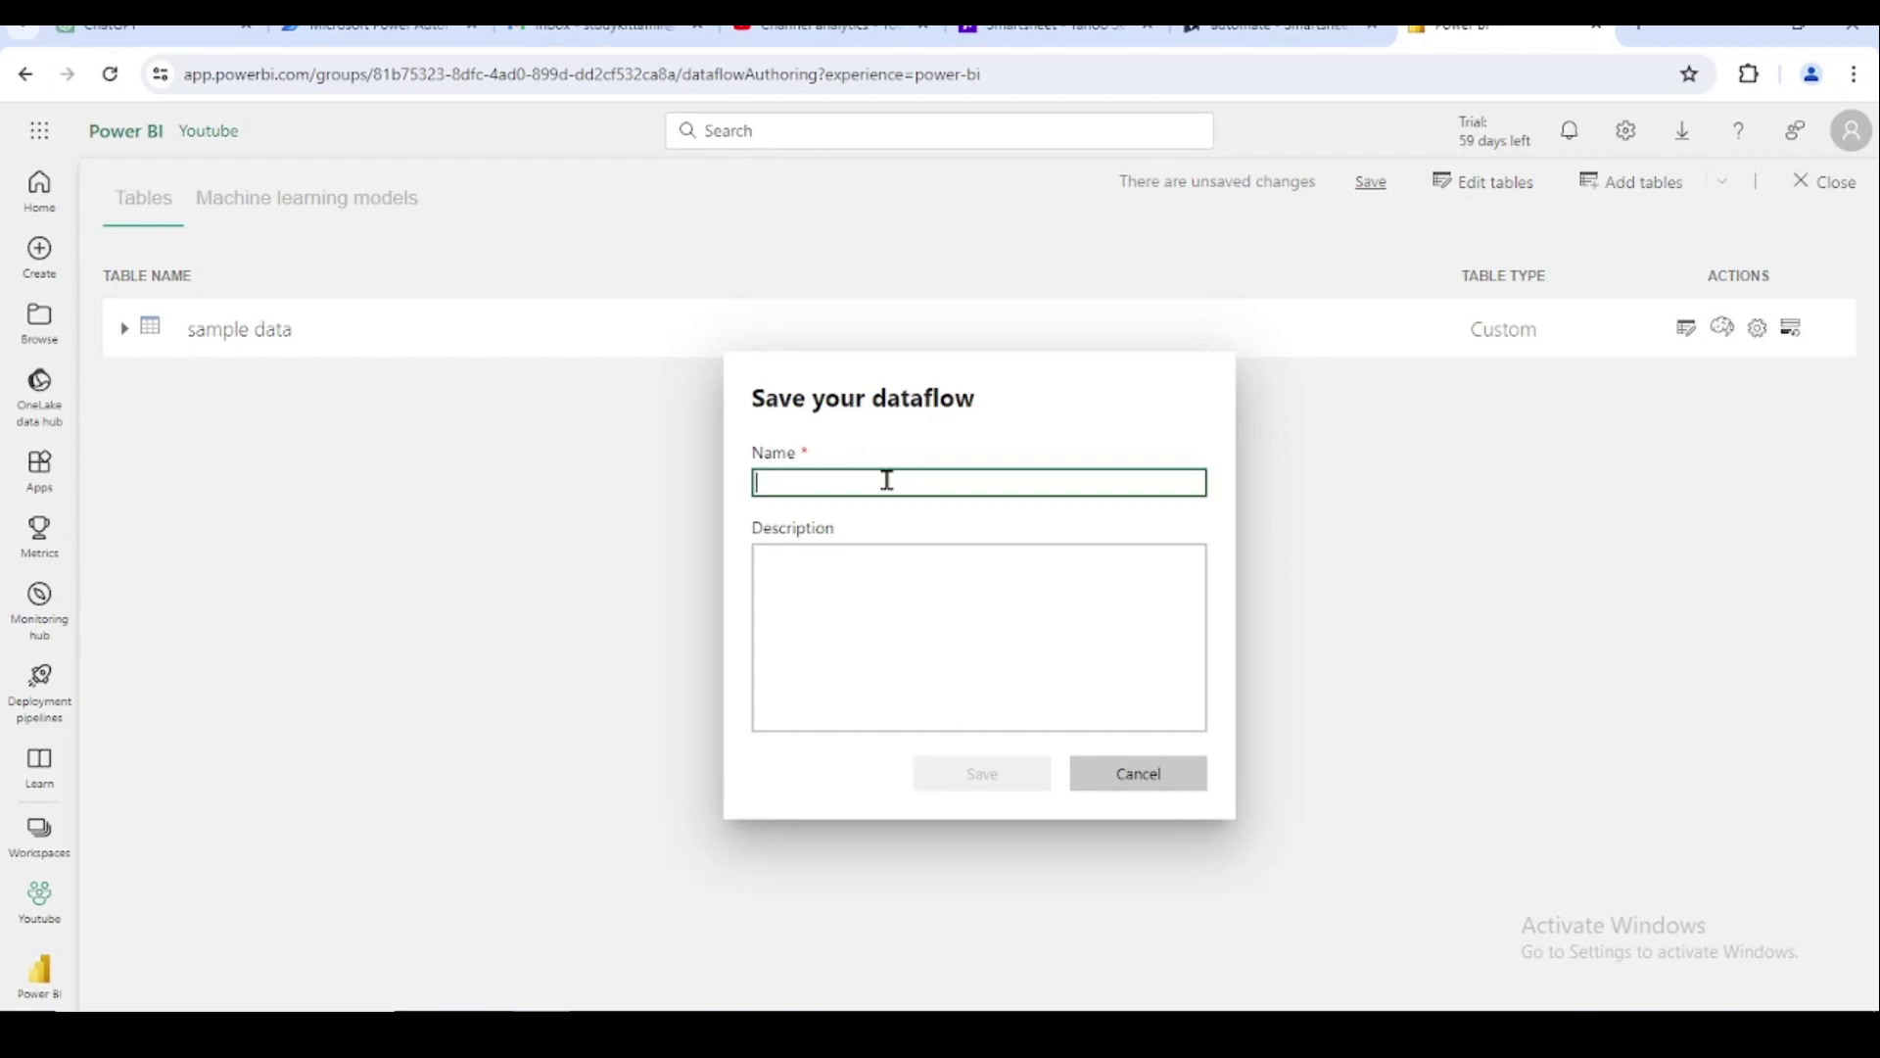
{"action": "type", "text": "sales"}
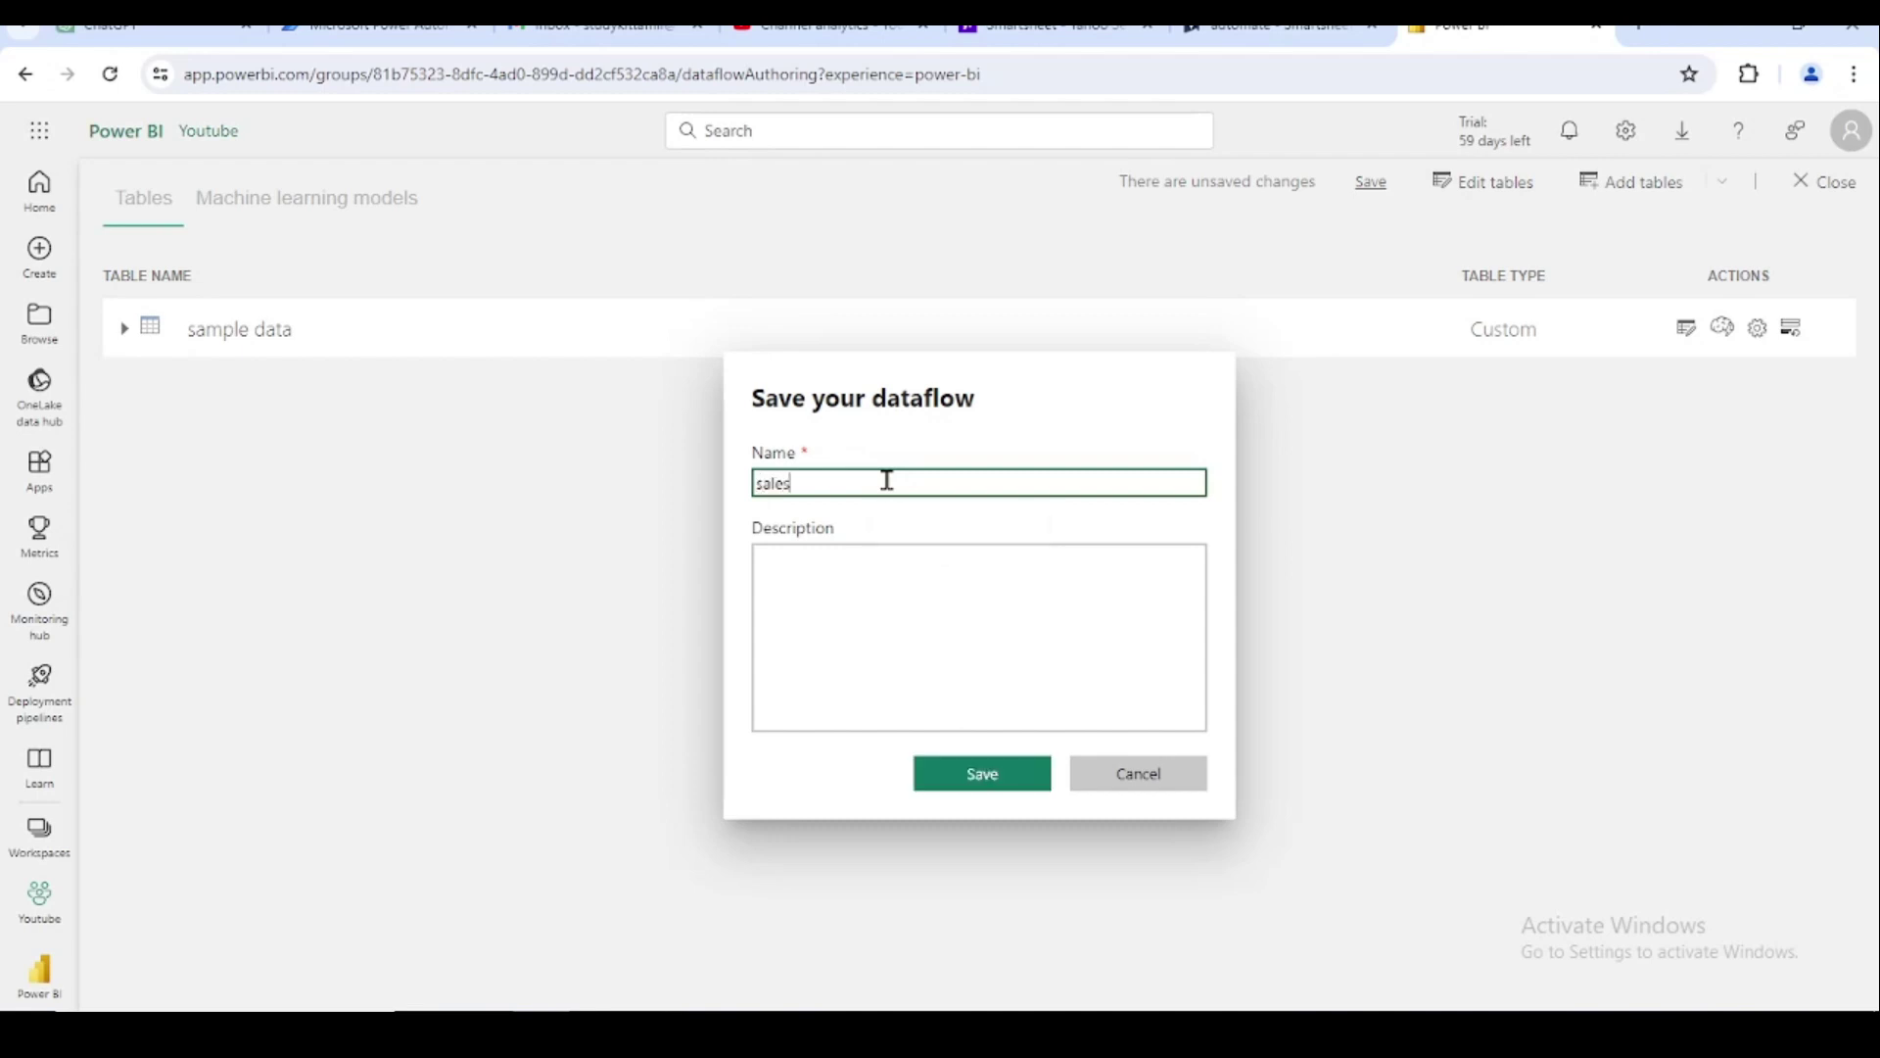
{"action": "left_click", "coordinate": [886, 565]}
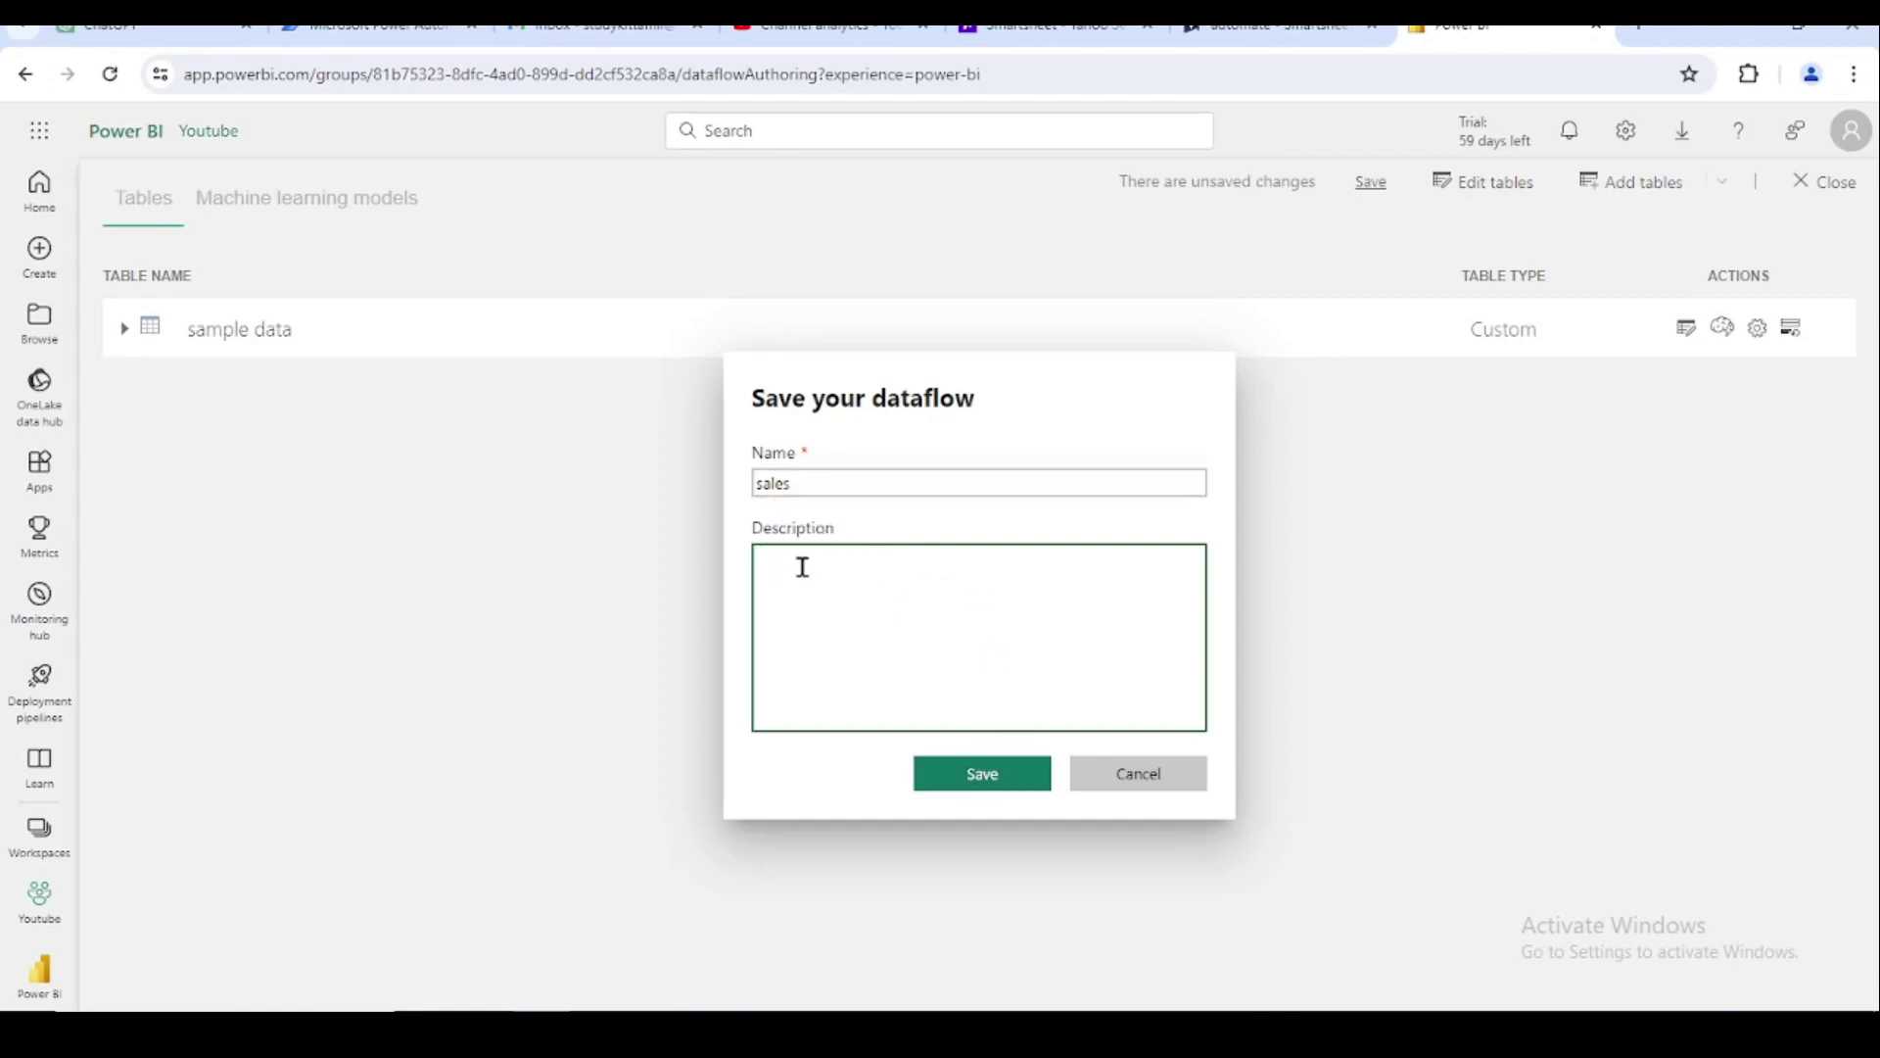
{"action": "left_click", "coordinate": [970, 788]}
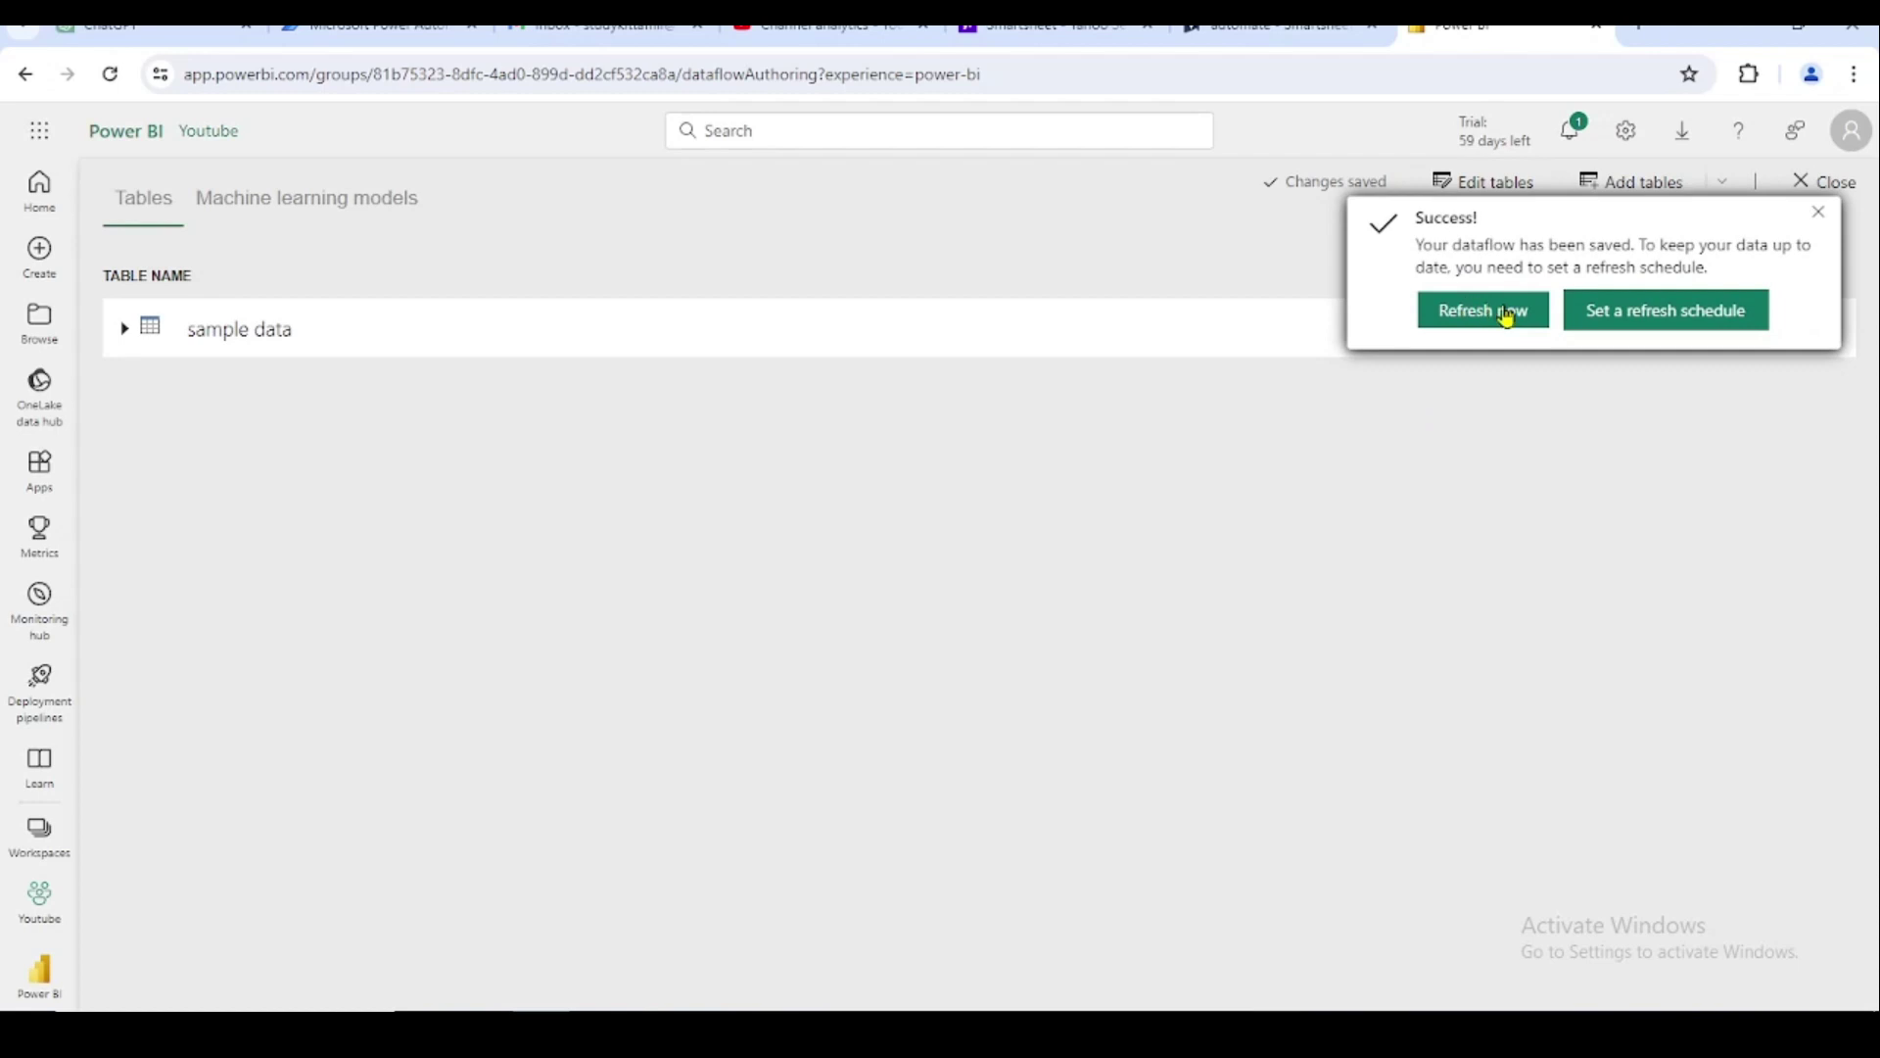
{"action": "left_click", "coordinate": [1508, 313]}
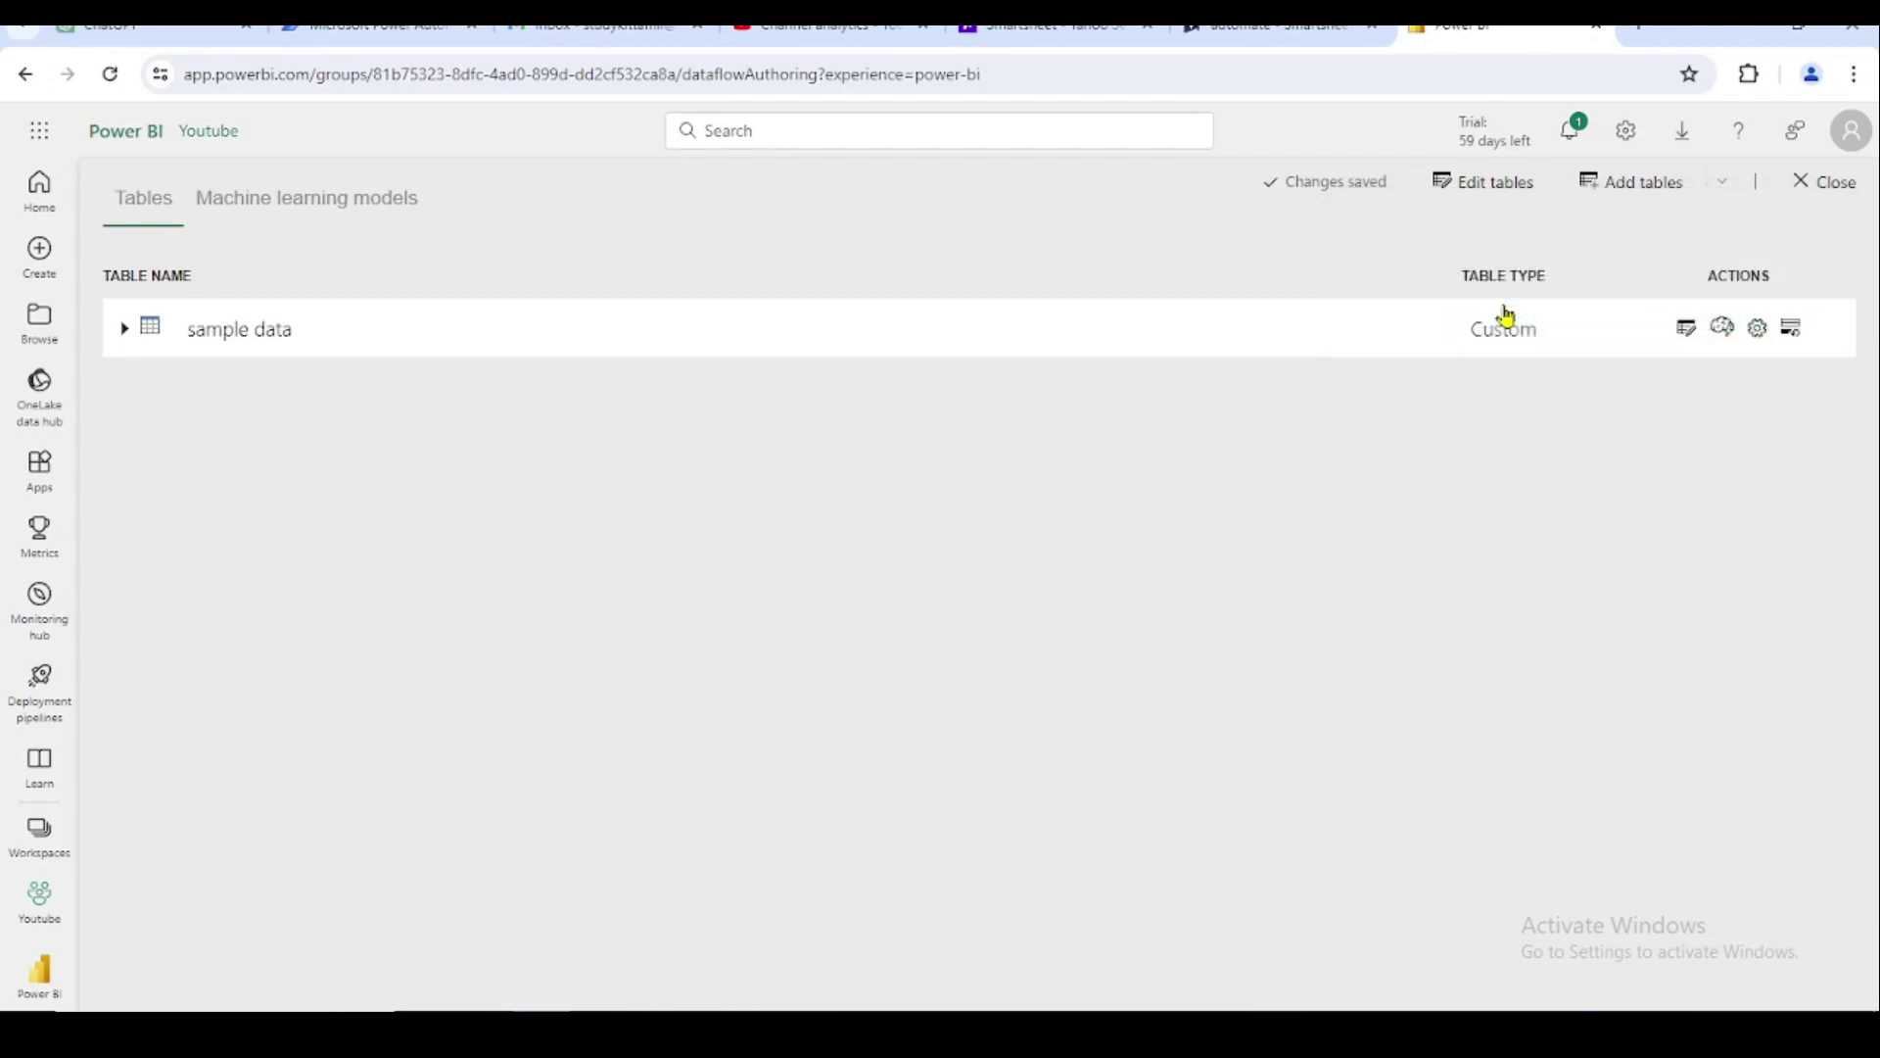
Check the sales dataflow's refresh history, which still shows the refresh in progress
{"action": "left_click", "coordinate": [1831, 183]}
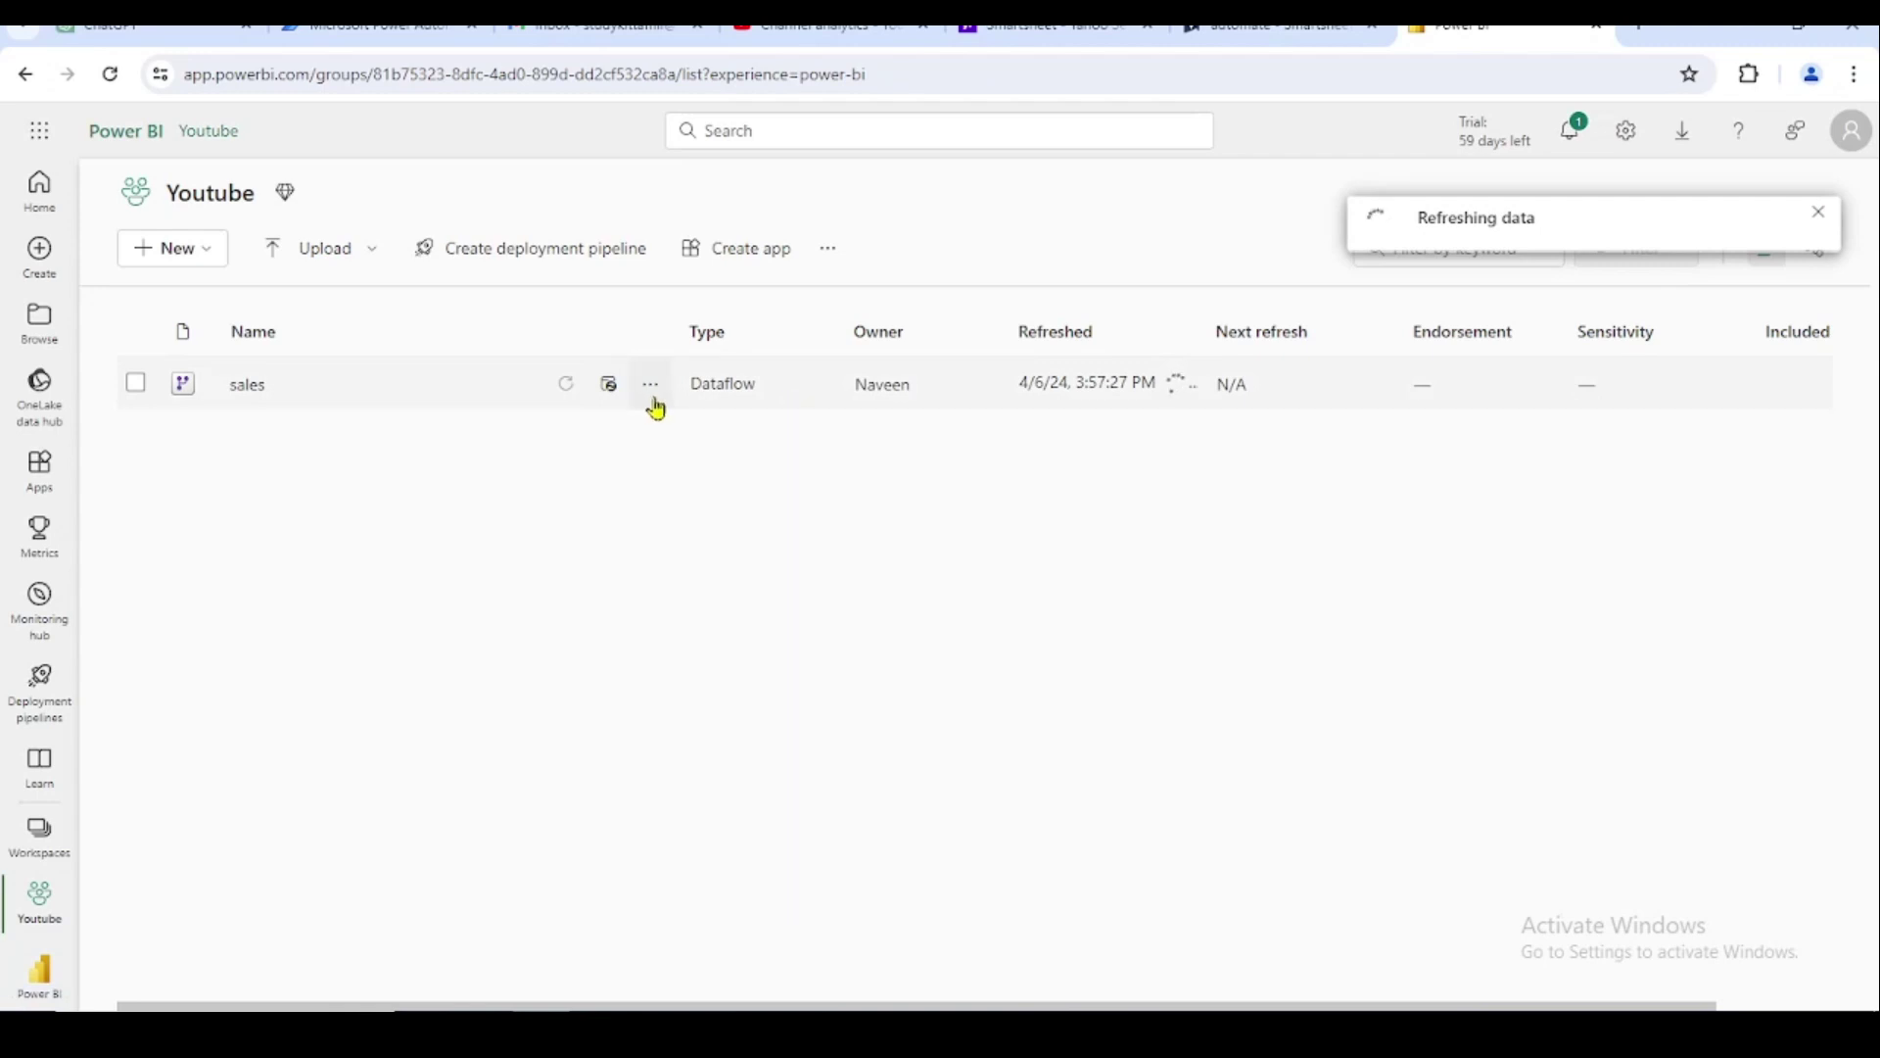
{"action": "left_click", "coordinate": [650, 387]}
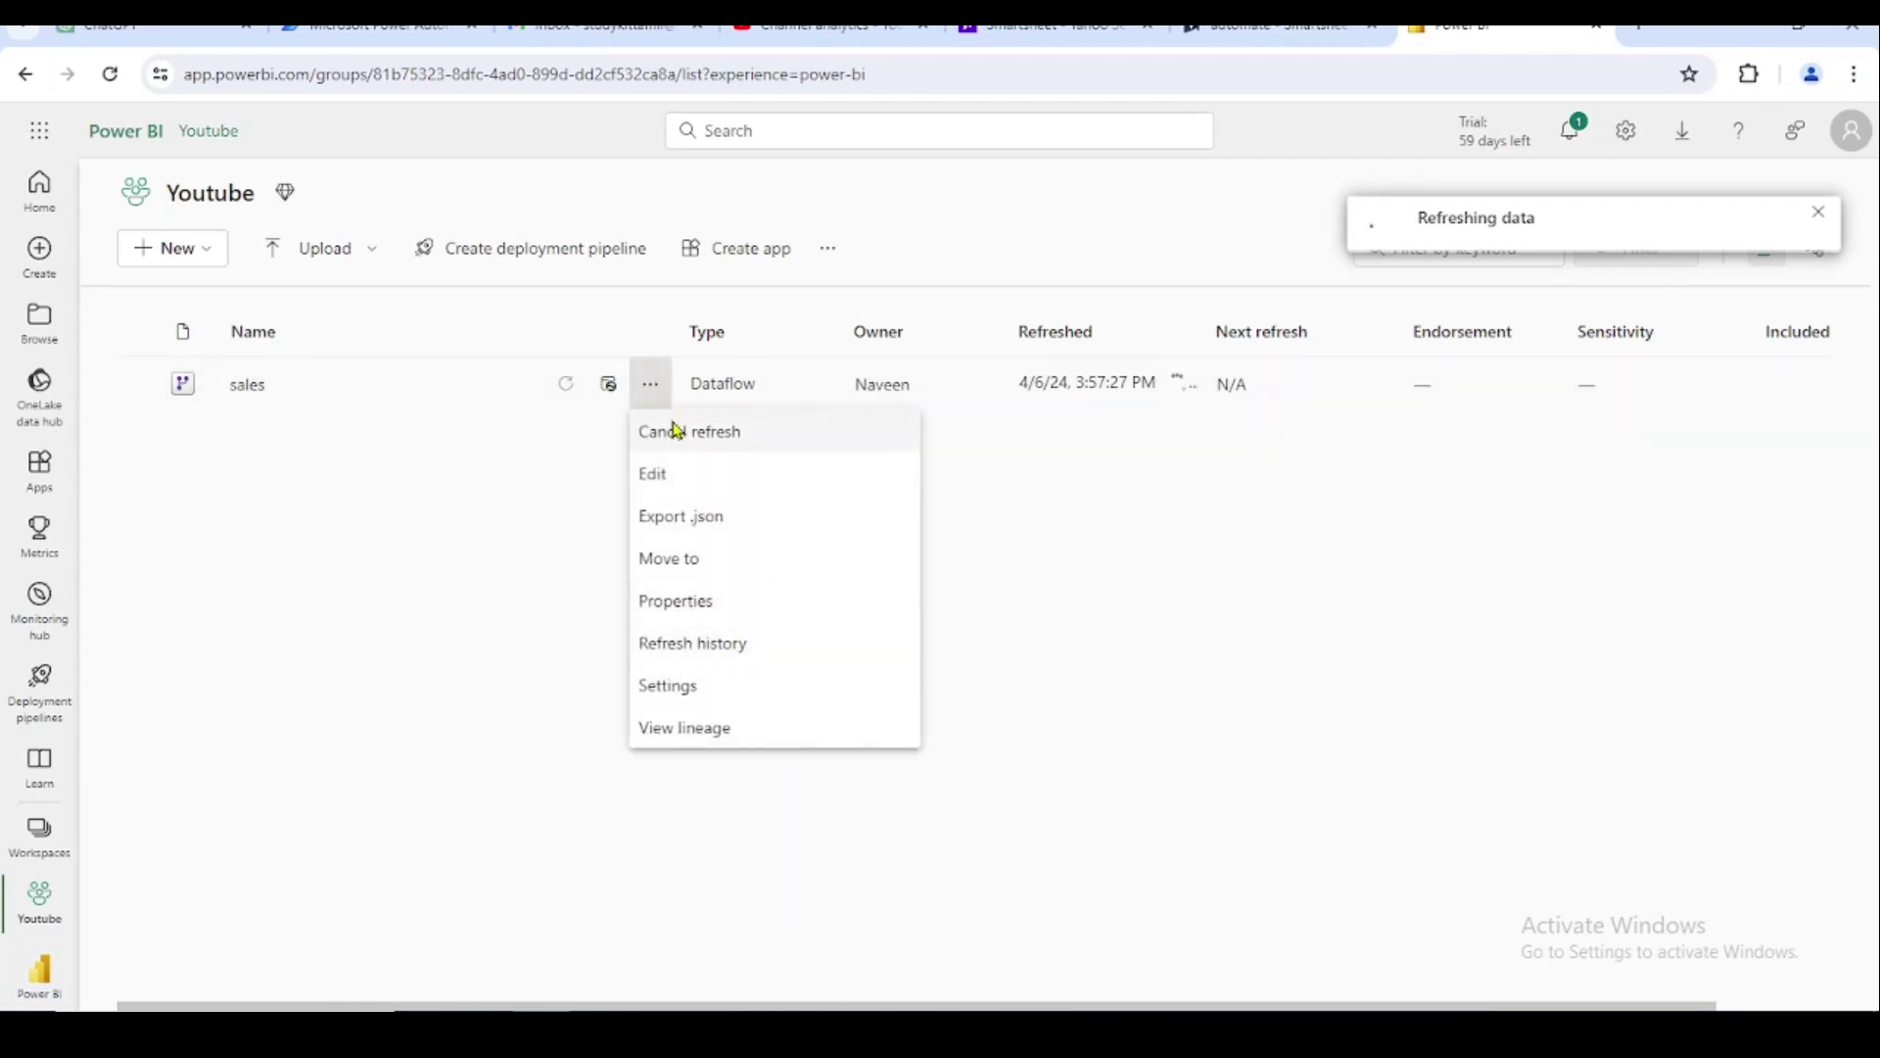
{"action": "left_click", "coordinate": [725, 656]}
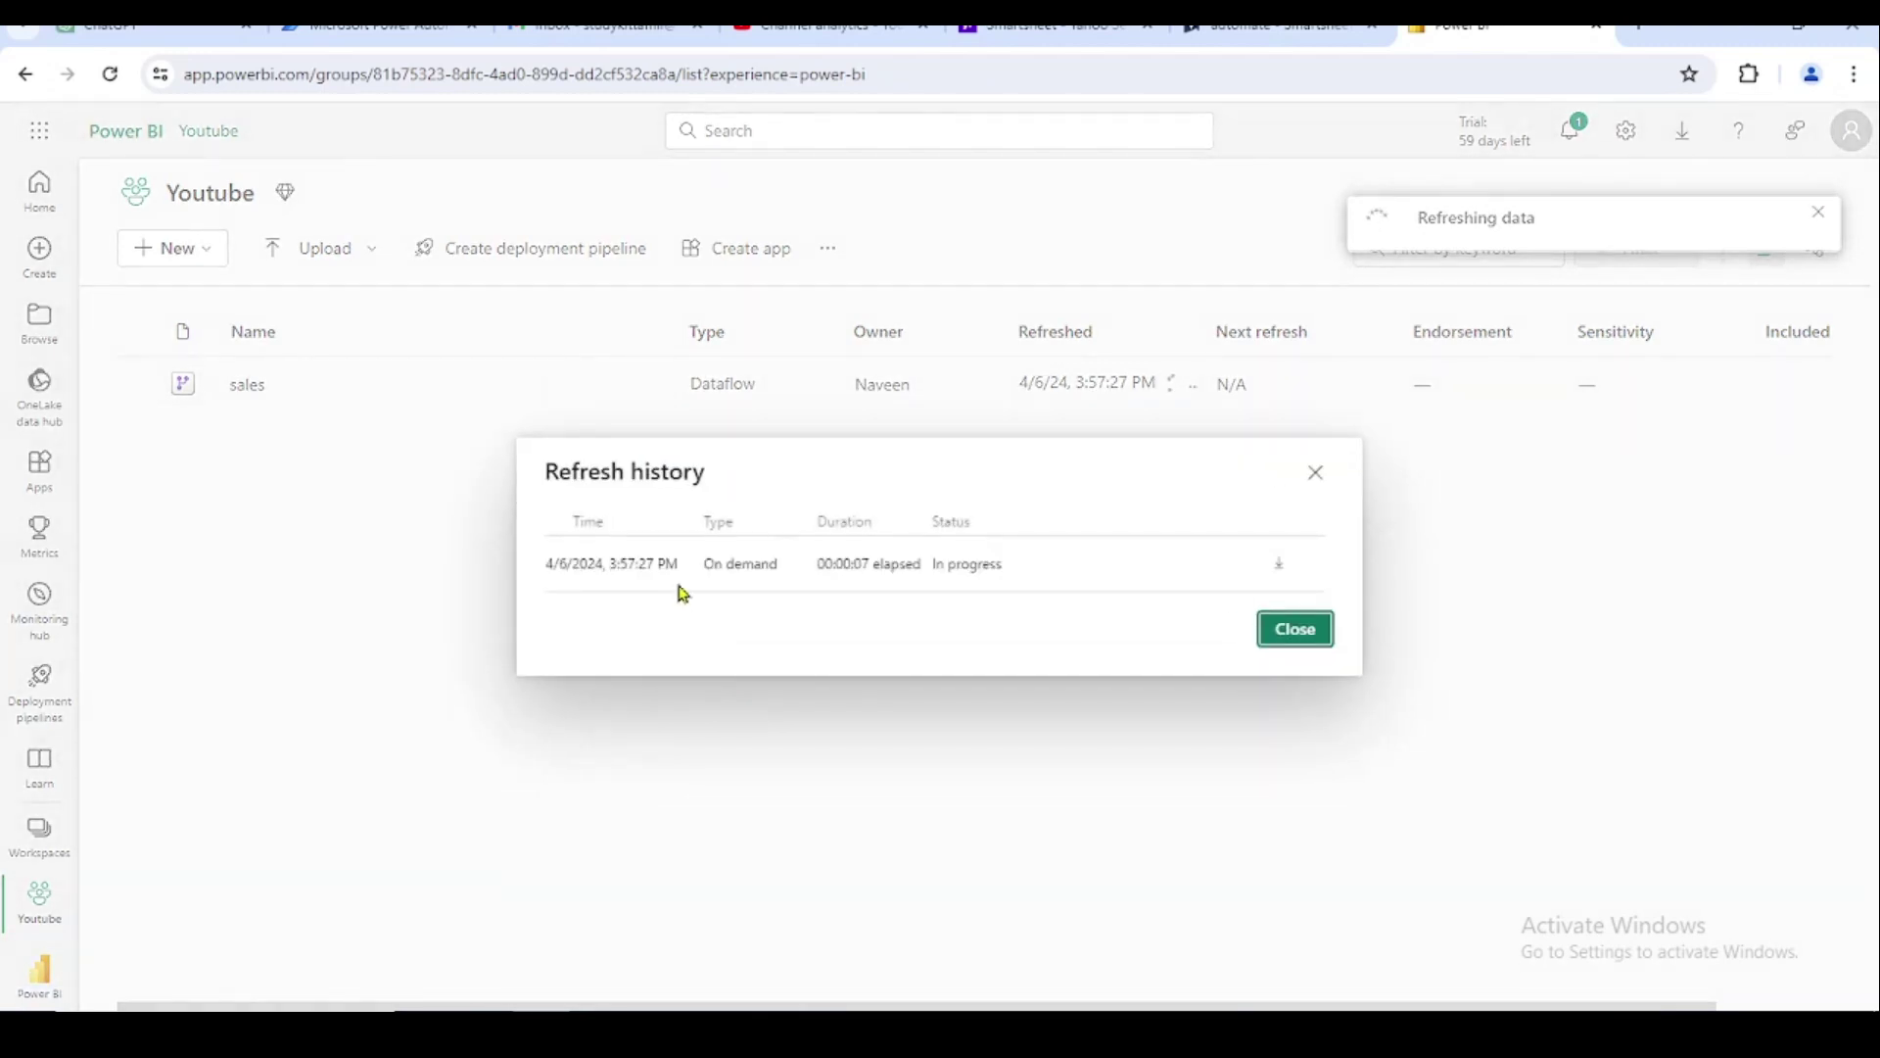
{"action": "left_click_drag", "start_coordinate": [696, 568], "coordinate": [981, 565]}
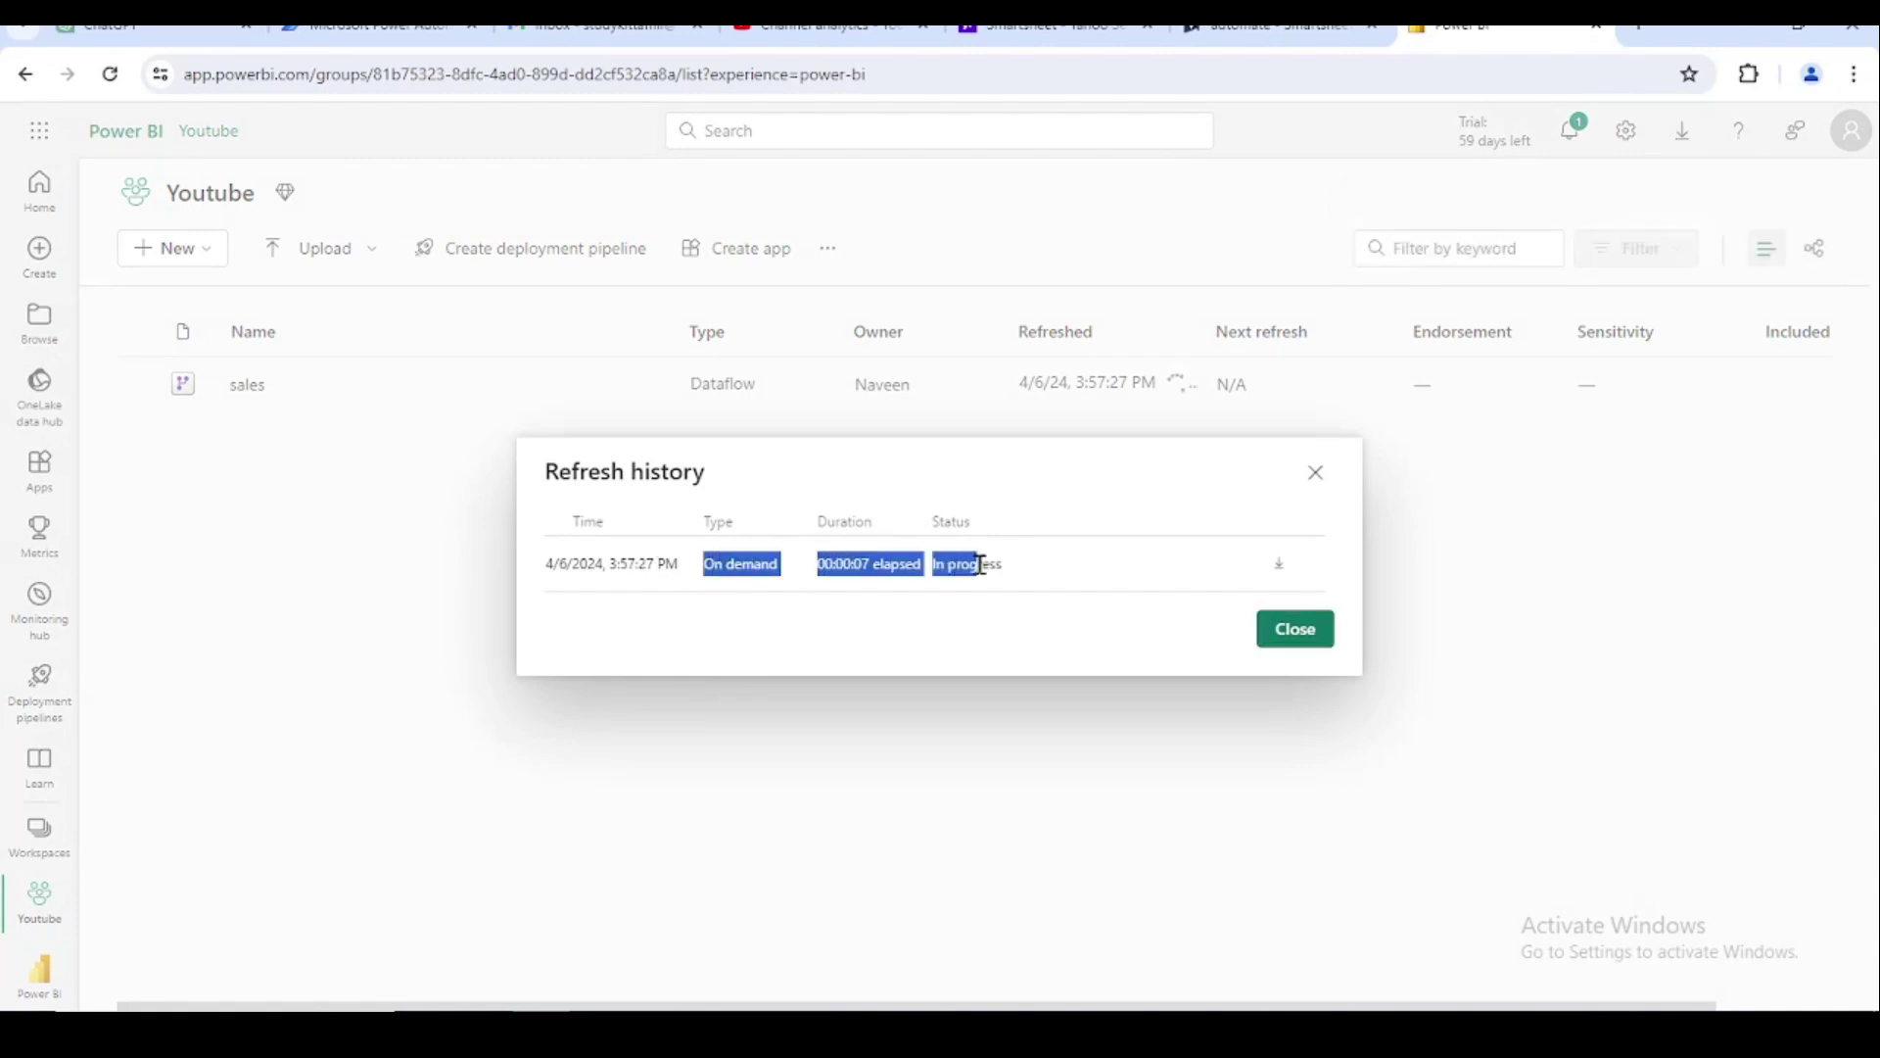
{"action": "left_click", "coordinate": [1273, 632]}
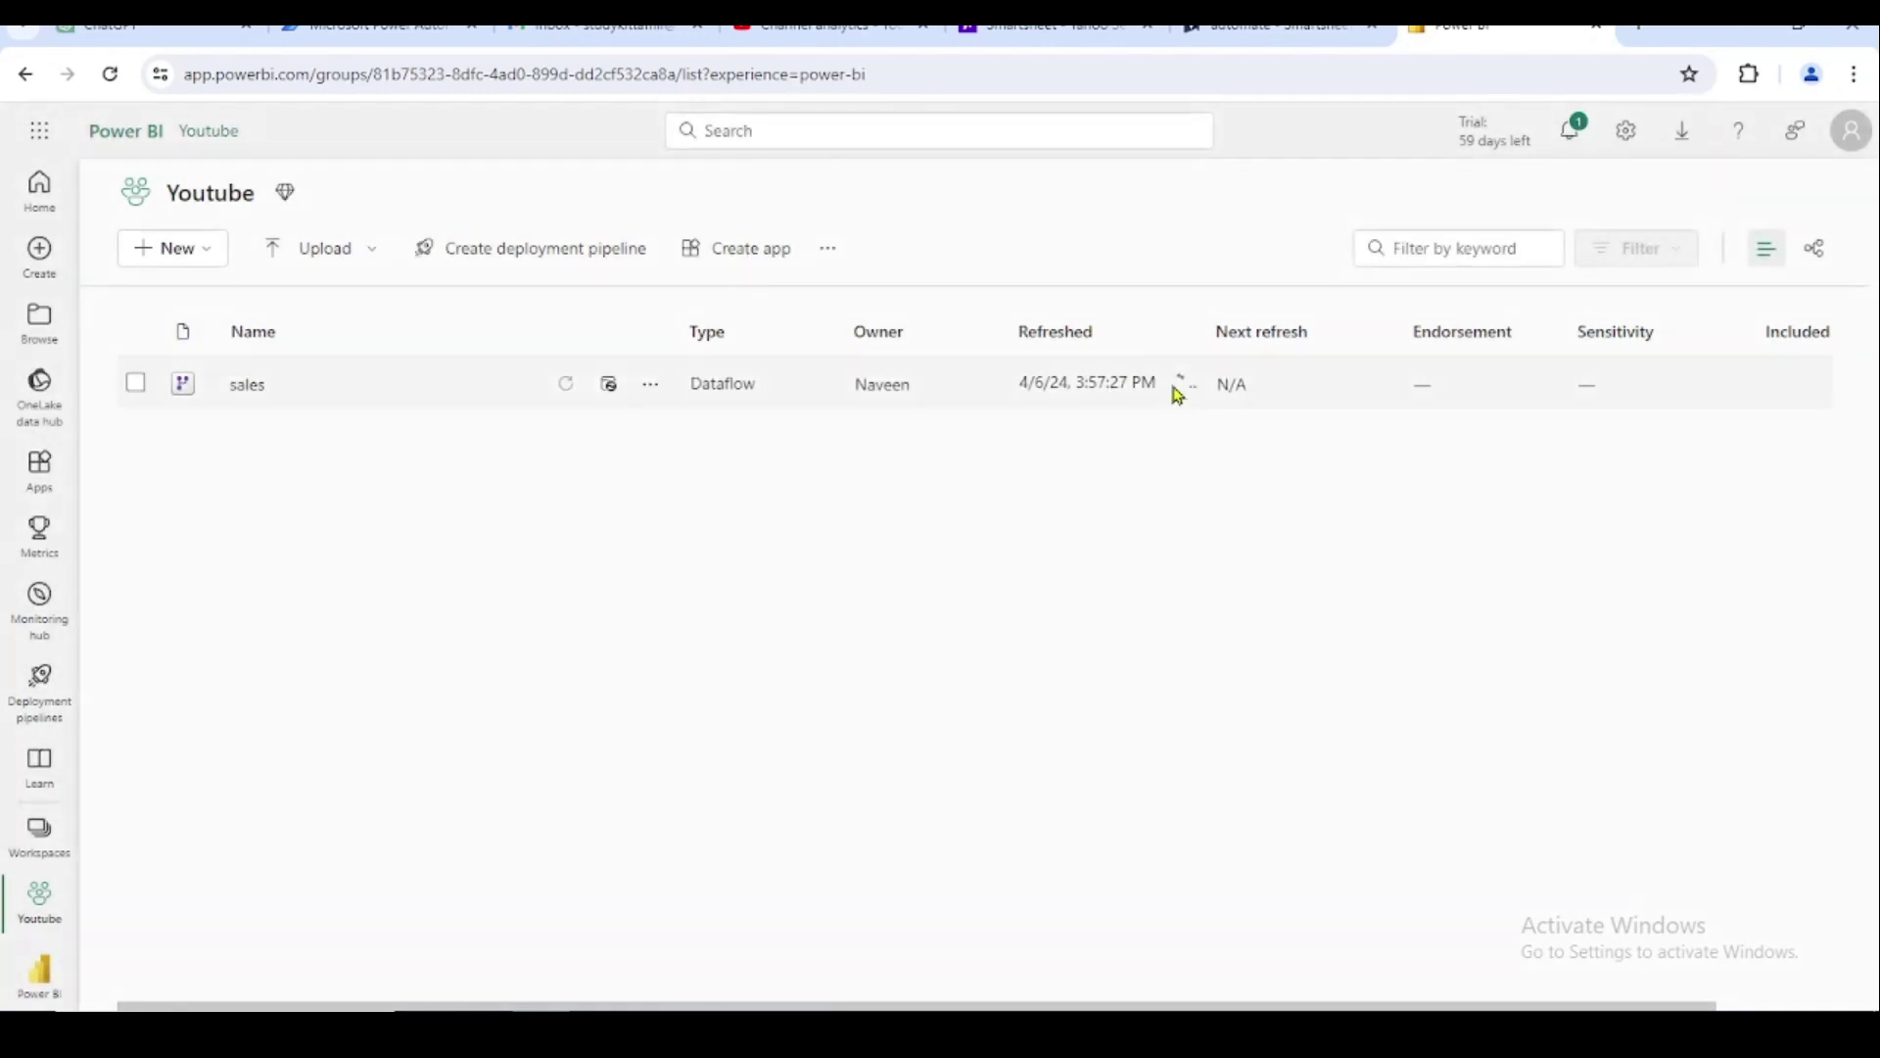
Recheck the refresh history to confirm the on-demand refresh completed in 5 seconds
{"action": "left_click", "coordinate": [651, 385]}
{"action": "left_click", "coordinate": [711, 569]}
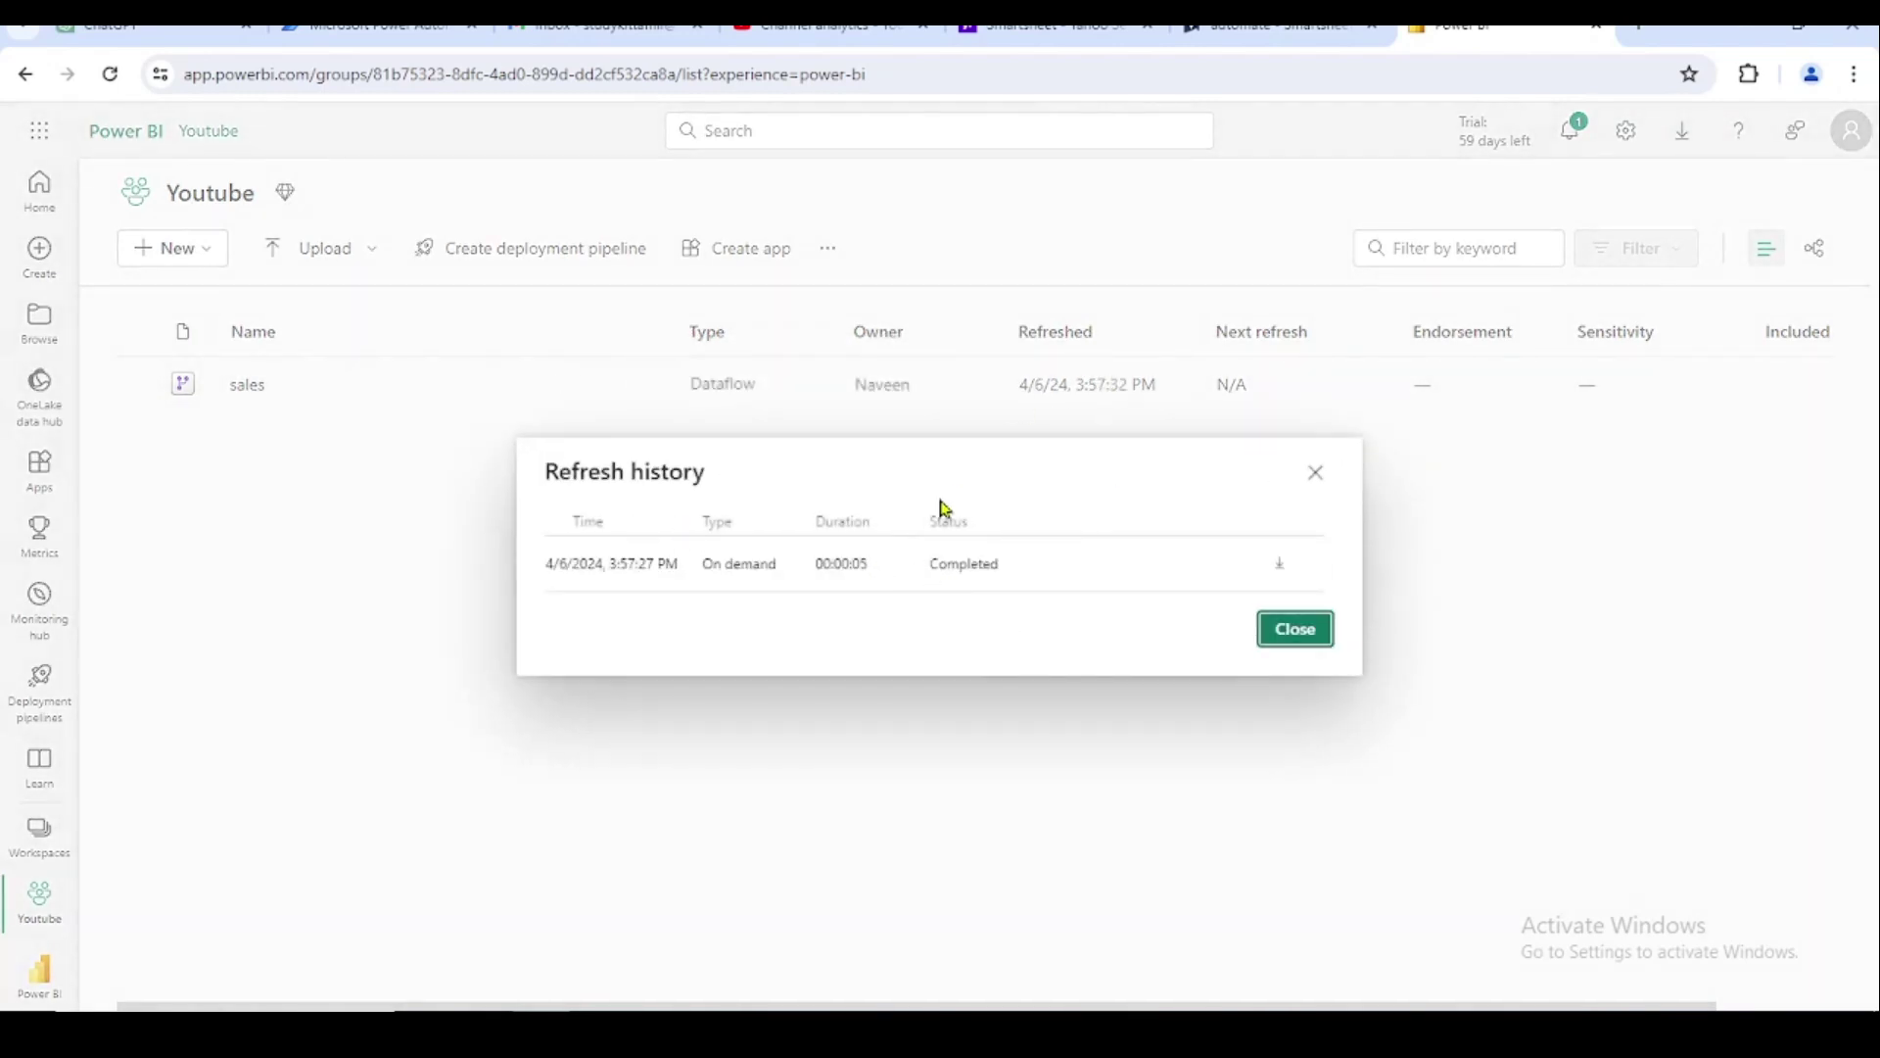
{"action": "left_click_drag", "start_coordinate": [823, 564], "coordinate": [993, 566]}
{"action": "left_click_drag", "start_coordinate": [867, 562], "coordinate": [826, 560]}
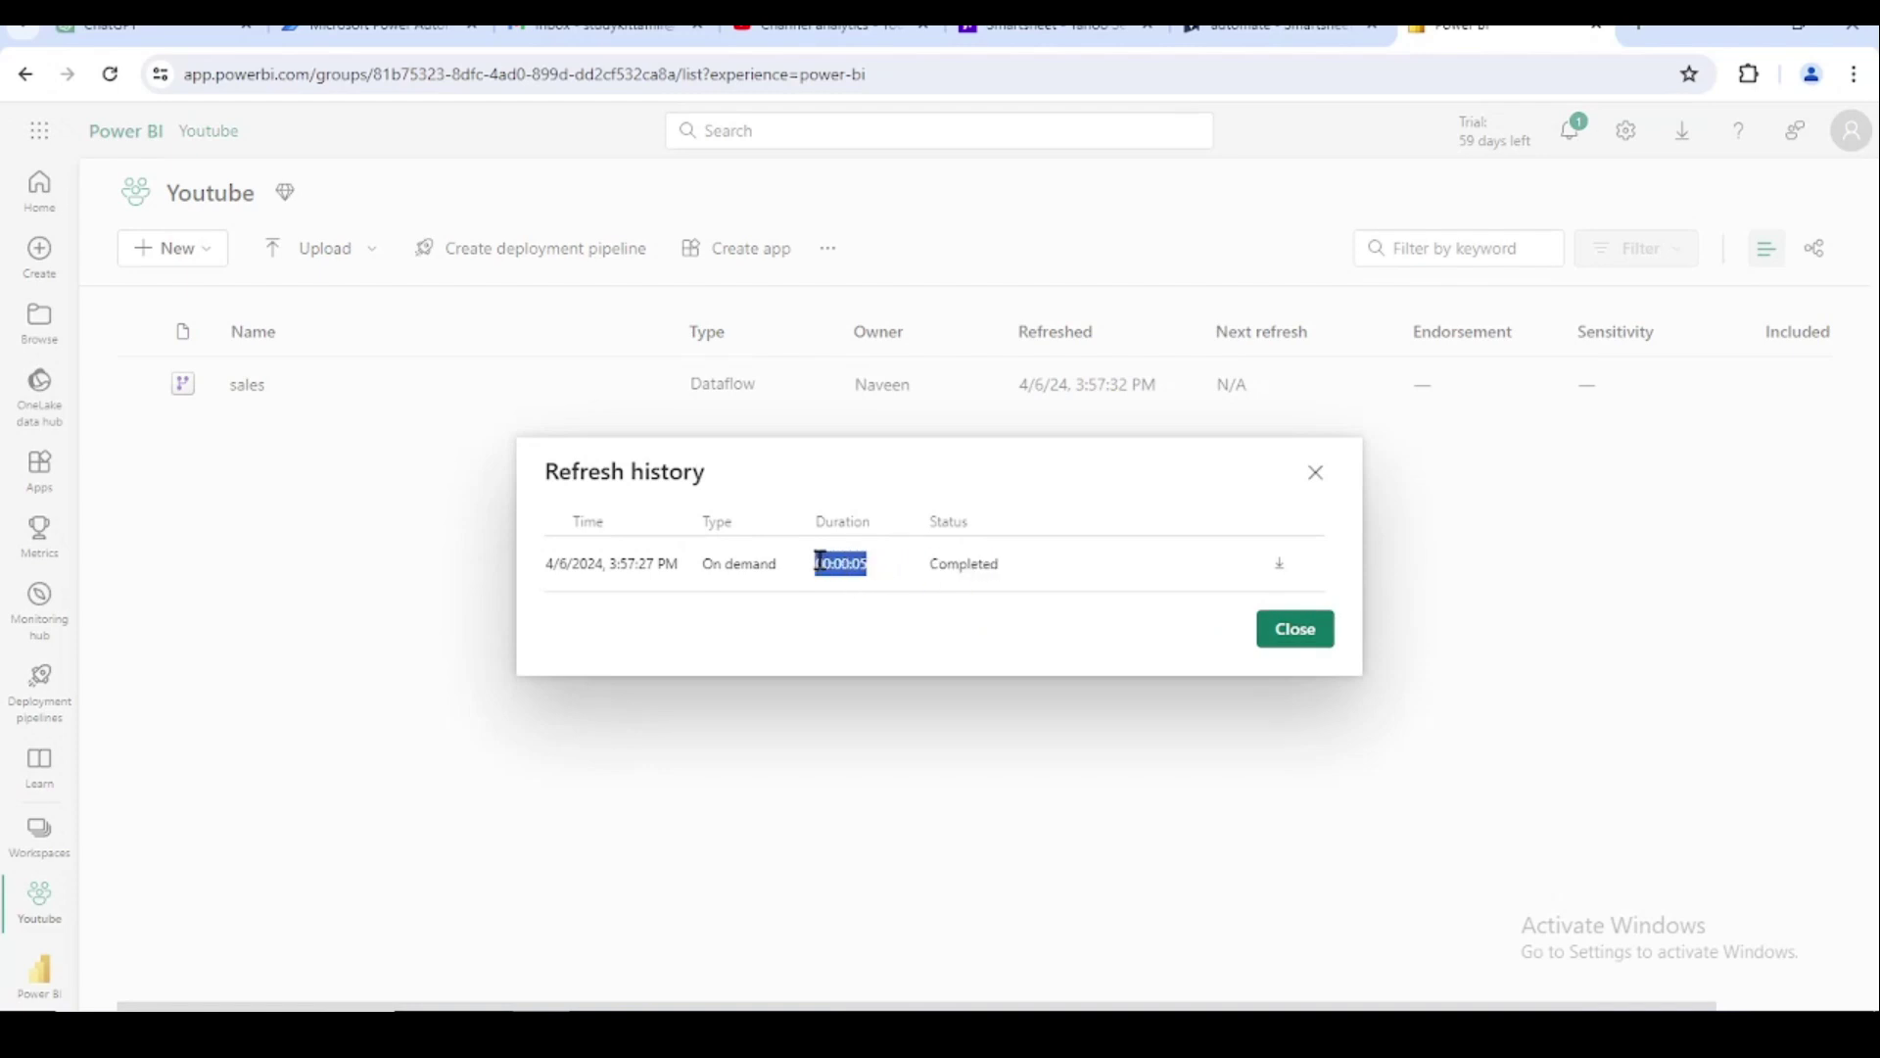
{"action": "left_click", "coordinate": [729, 586]}
{"action": "left_click_drag", "start_coordinate": [706, 566], "coordinate": [781, 570]}
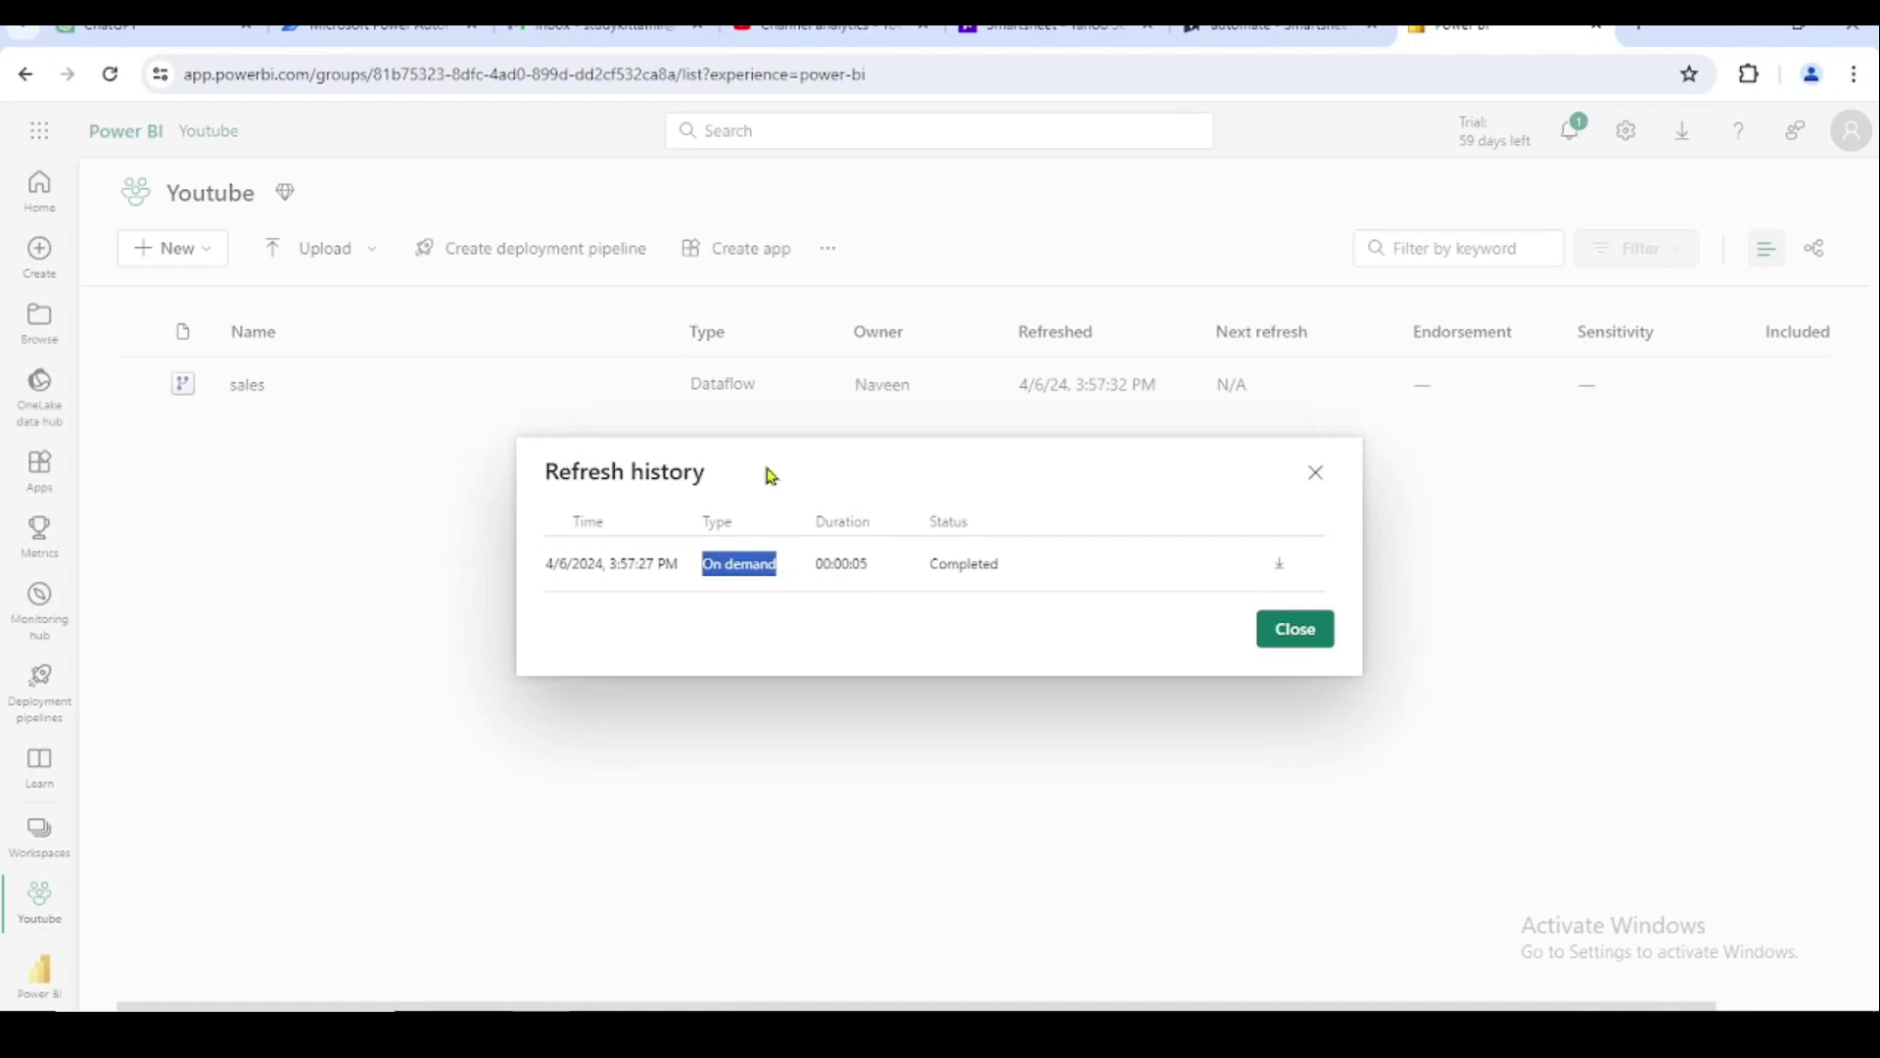
{"action": "left_click", "coordinate": [1289, 635]}
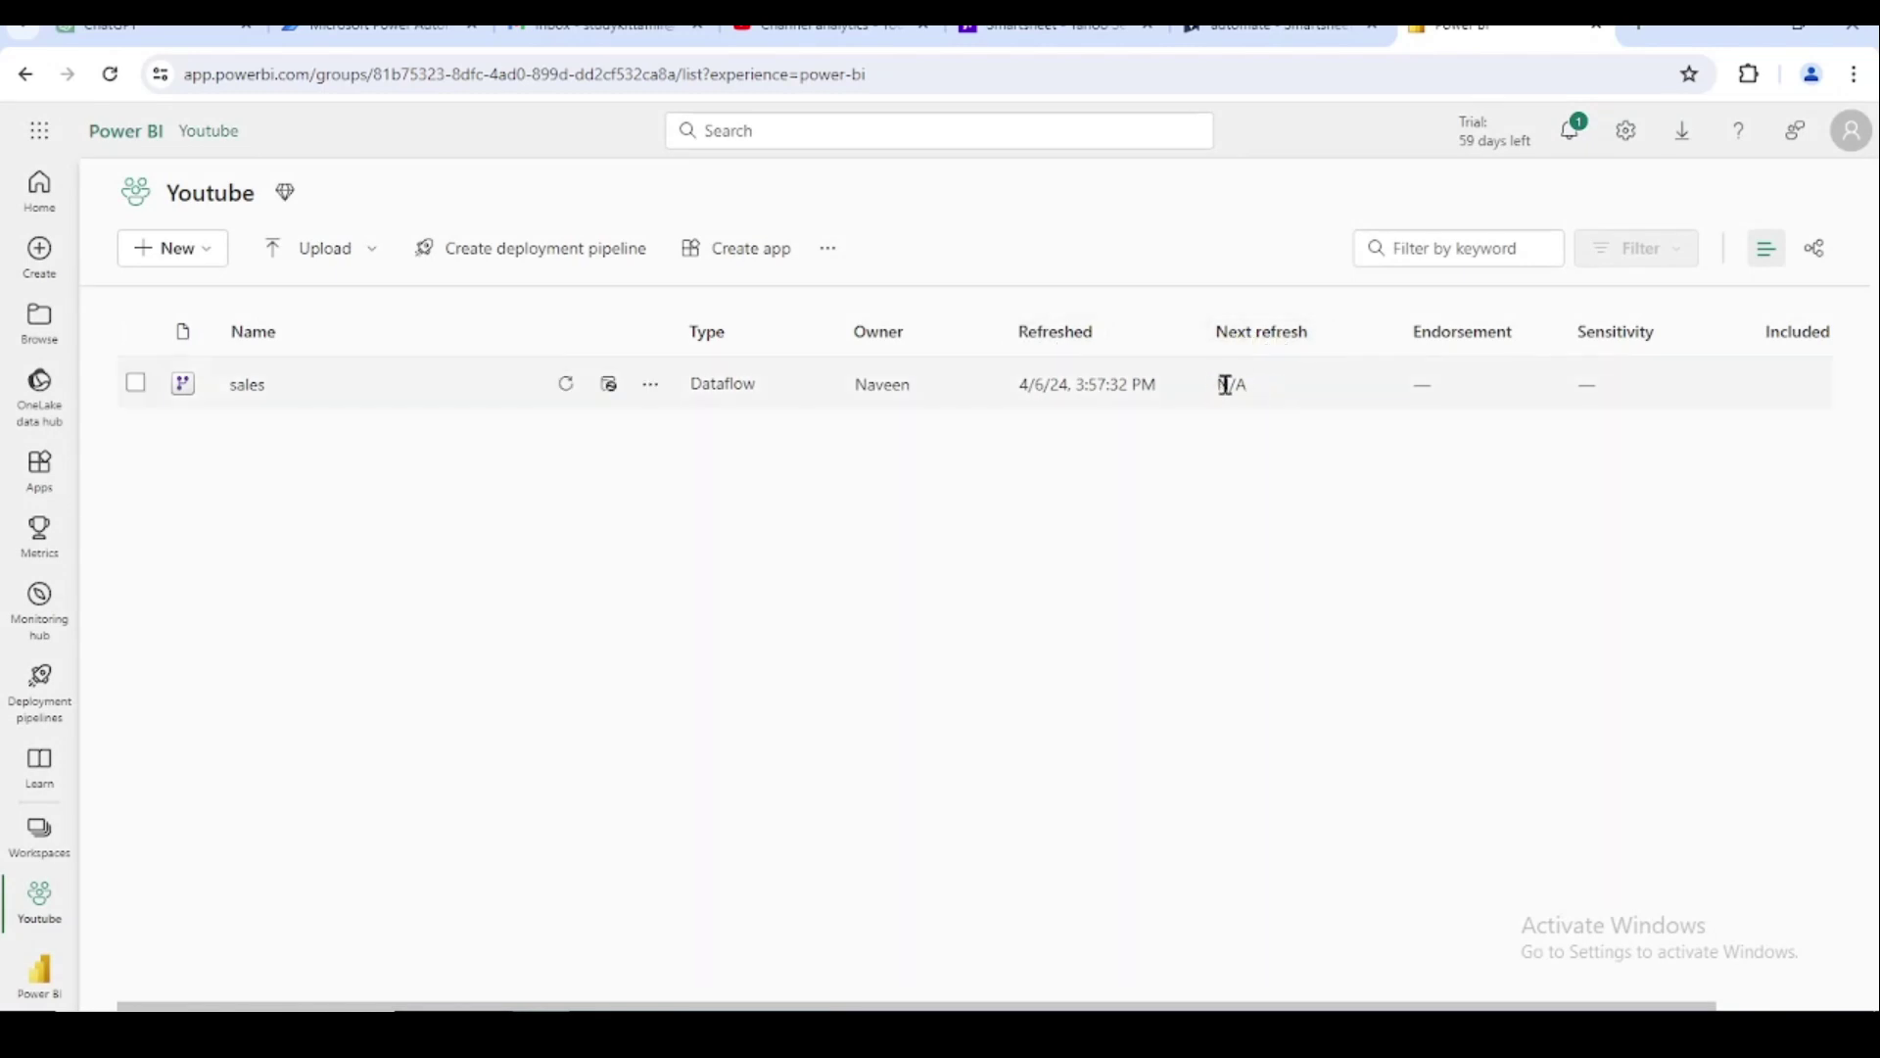
Turn on scheduled refresh in the sales dataflow's settings
{"action": "left_click", "coordinate": [650, 390]}
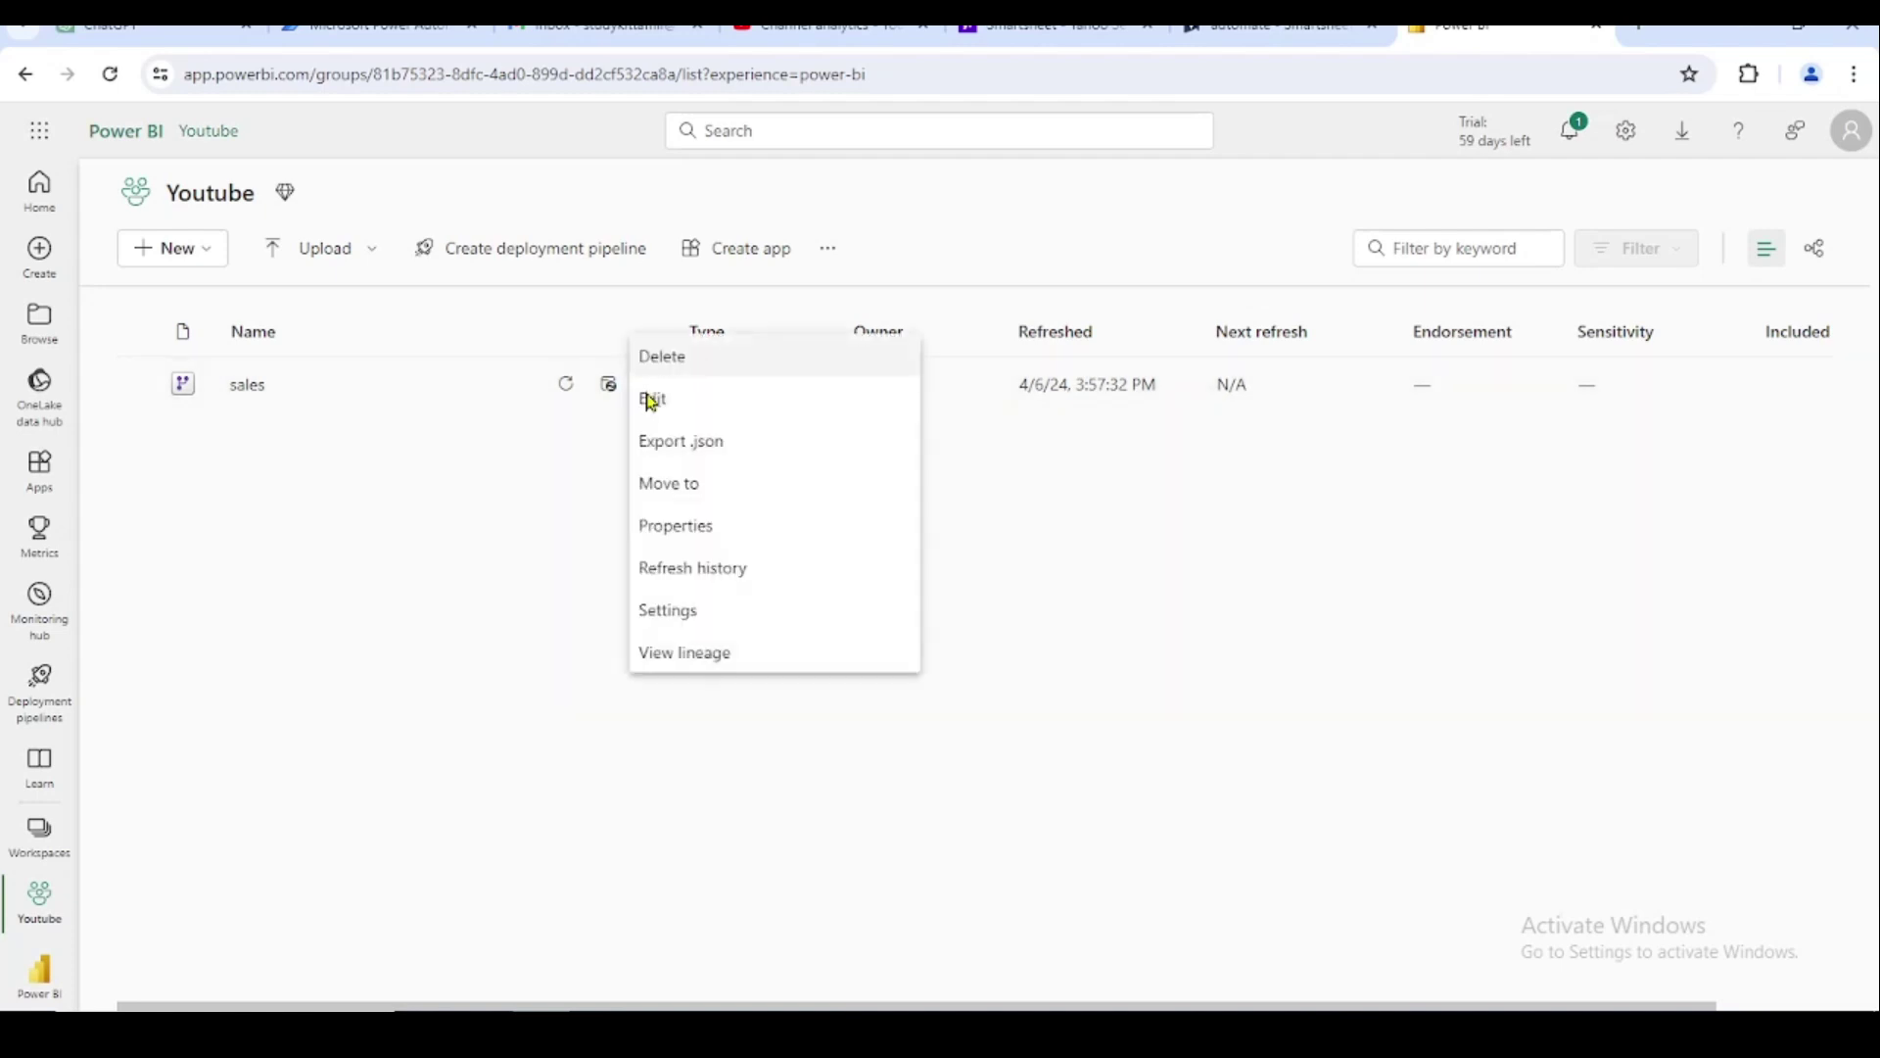
{"action": "left_click", "coordinate": [684, 617]}
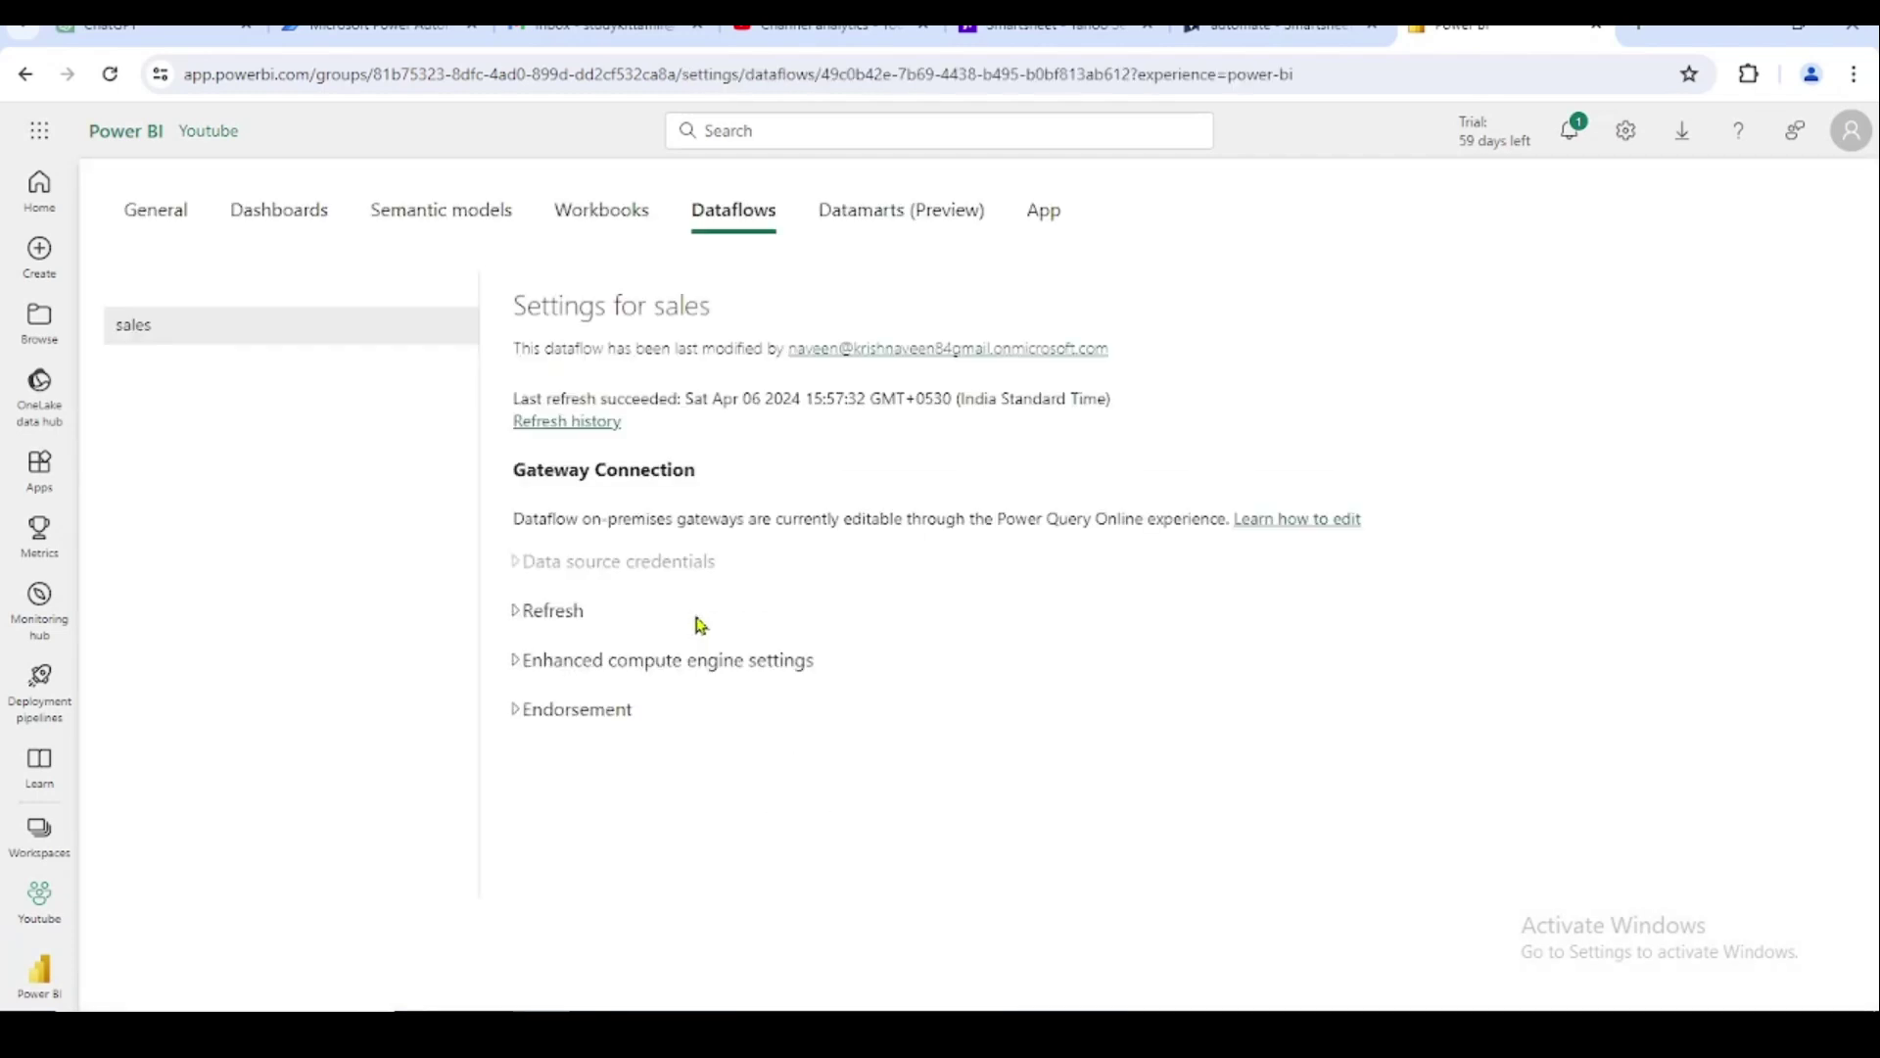
{"action": "left_click", "coordinate": [558, 619]}
{"action": "scroll", "coordinate": [562, 625], "scroll_direction": "down", "scroll_amount": 1}
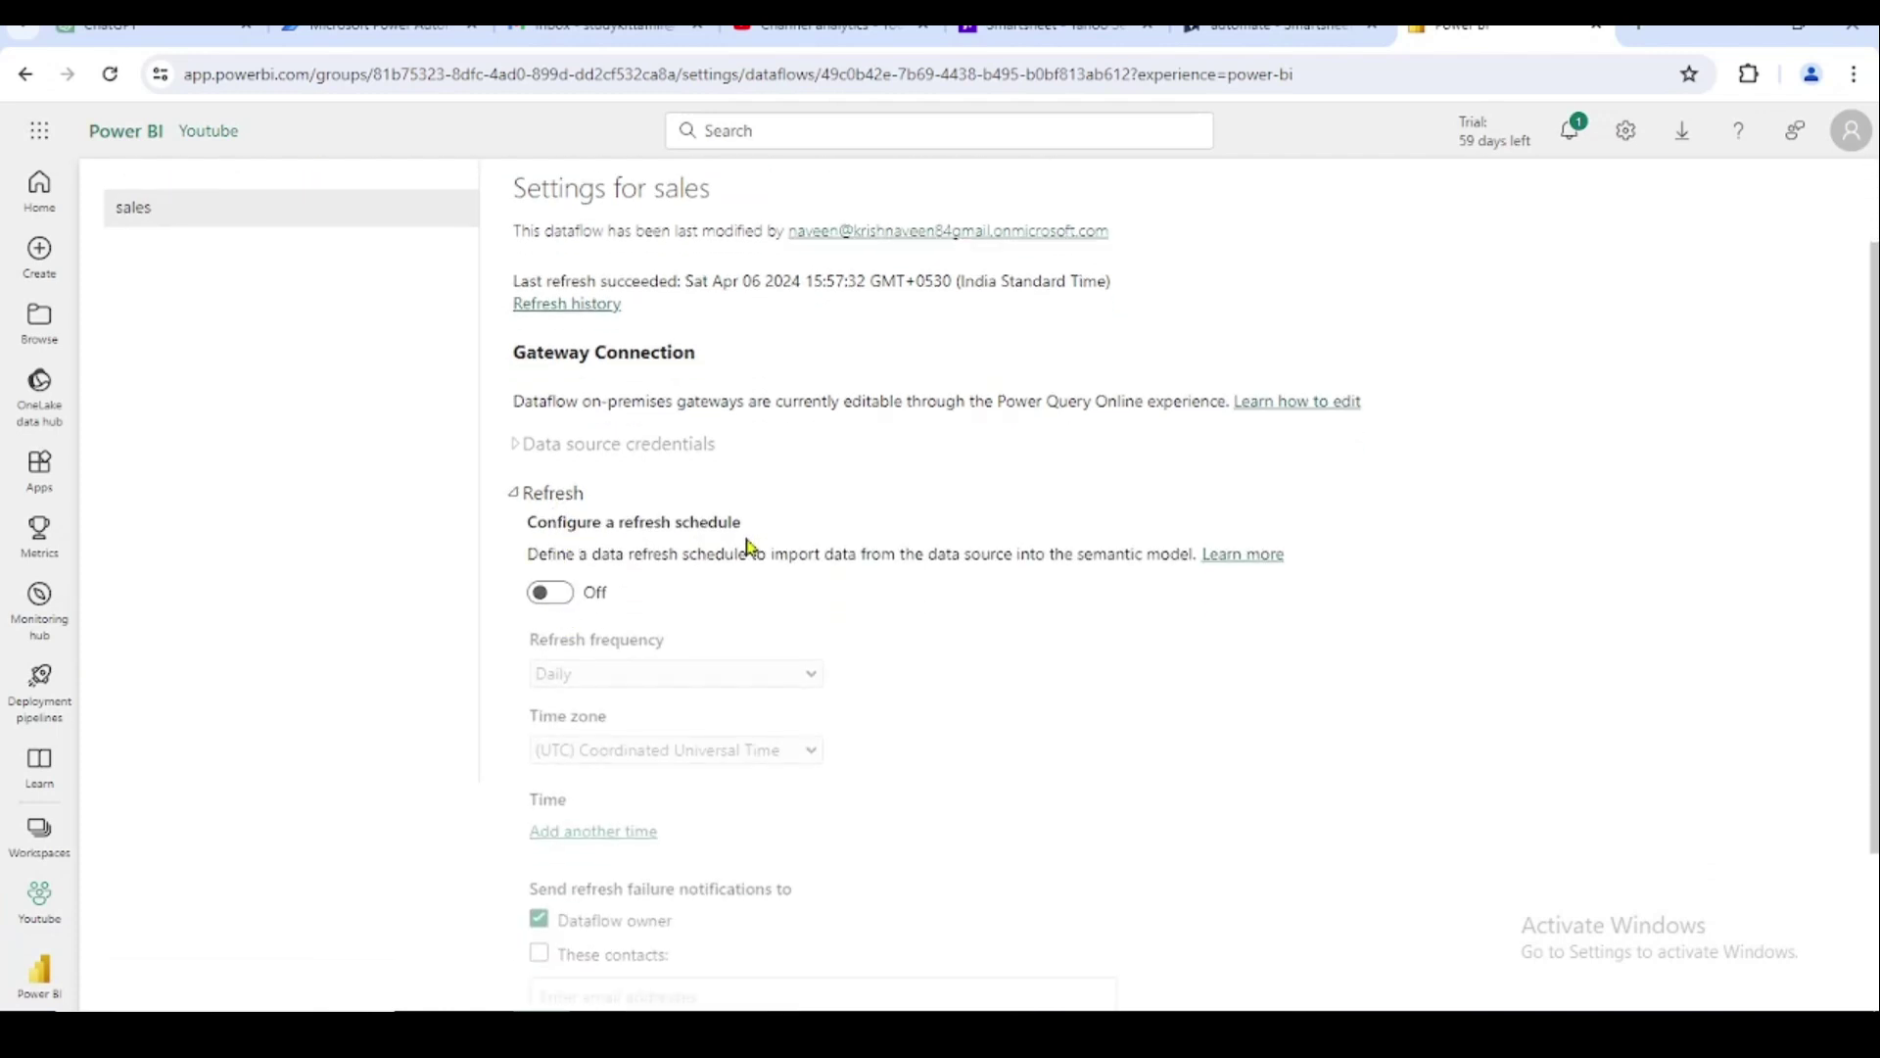
{"action": "left_click", "coordinate": [564, 599]}
{"action": "scroll", "coordinate": [642, 651], "scroll_direction": "down", "scroll_amount": 1}
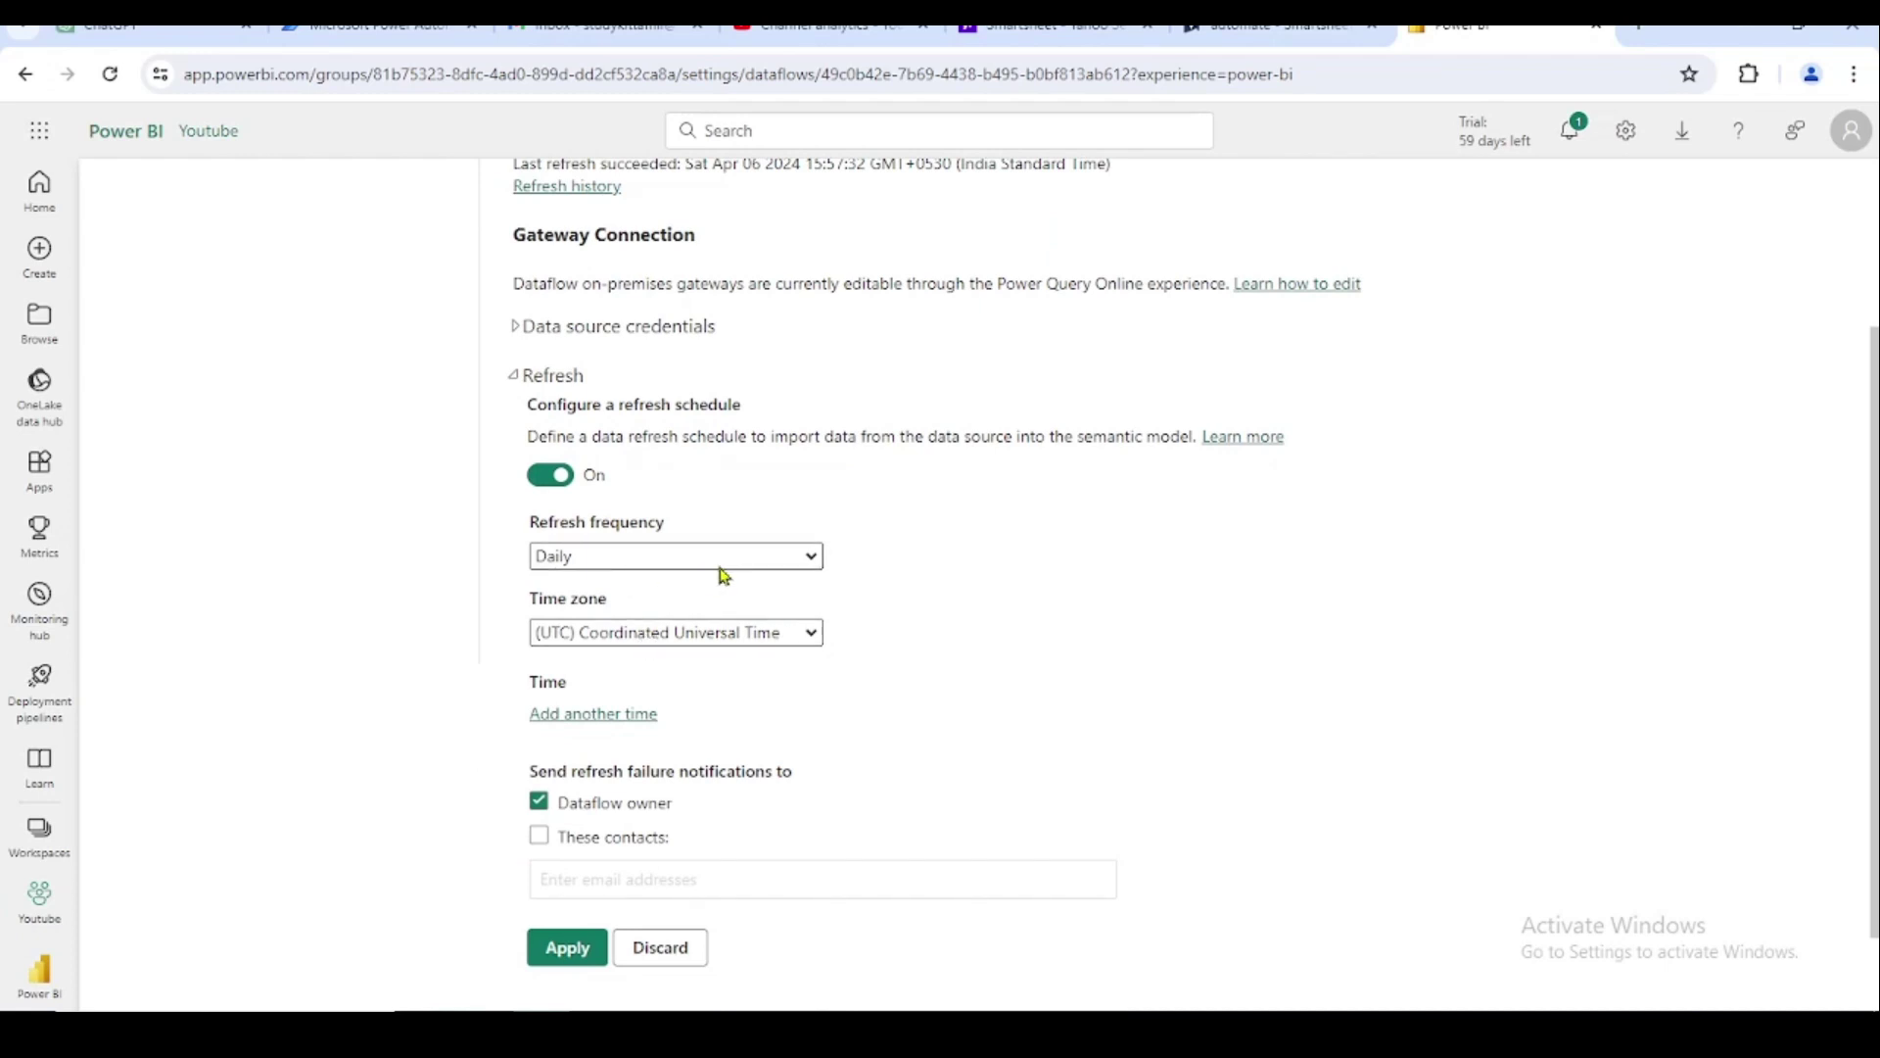
Set the refresh time zone to (UTC+05:30) Chennai, Kolkata, Mumbai, New Delhi
{"action": "left_click", "coordinate": [732, 644]}
{"action": "scroll", "coordinate": [764, 460], "scroll_direction": "down", "scroll_amount": 15}
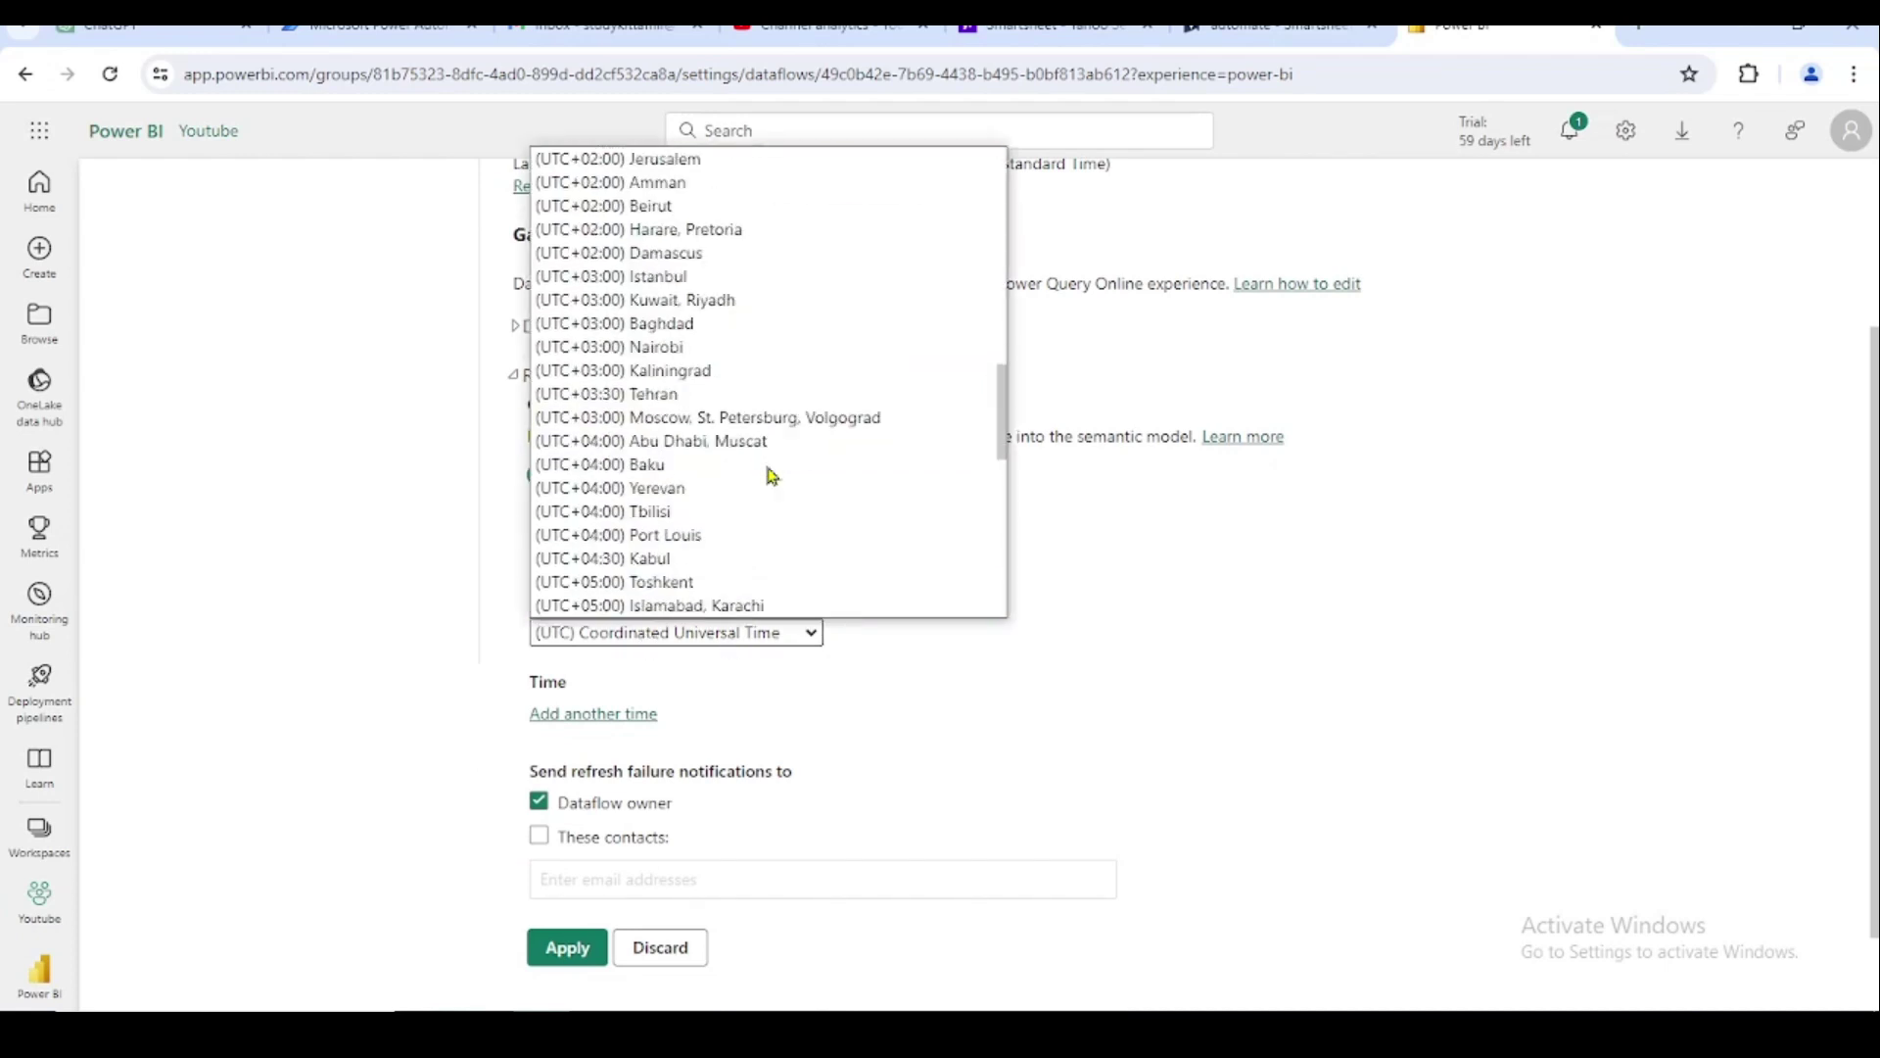
{"action": "left_click", "coordinate": [764, 394]}
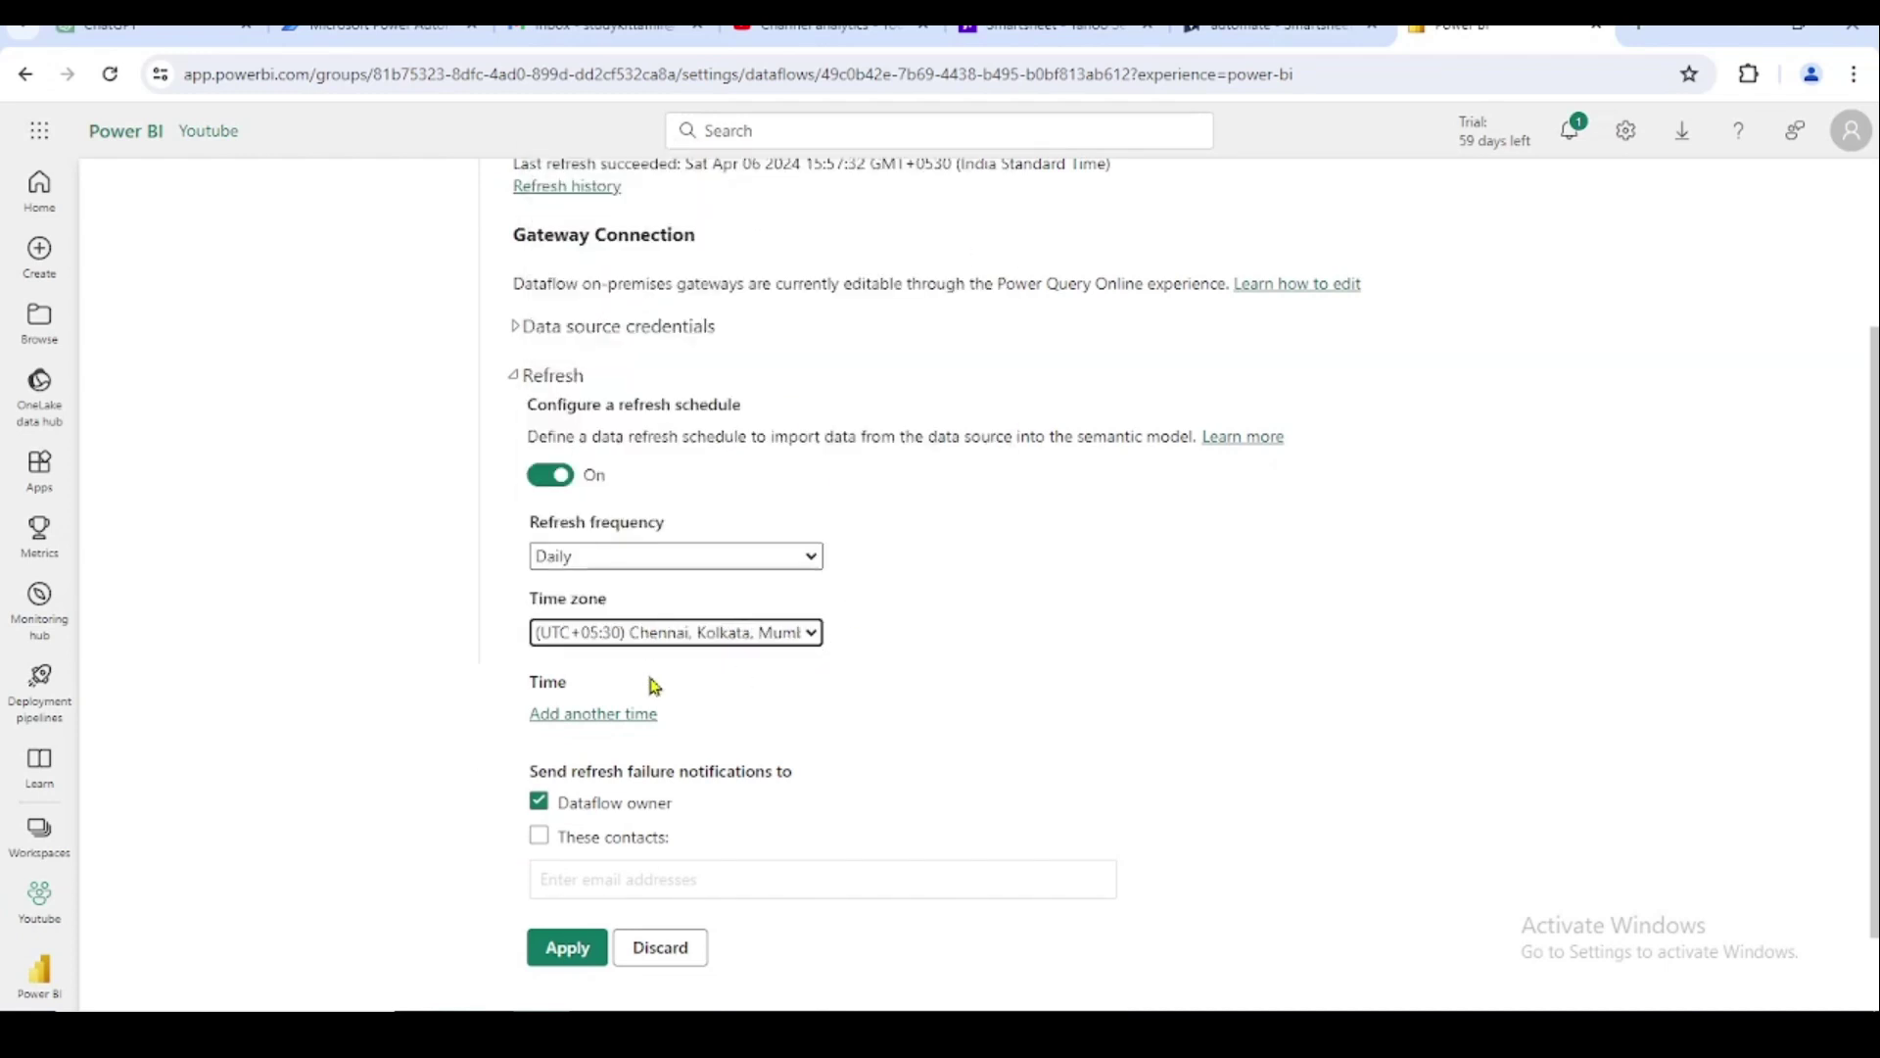
{"action": "scroll", "coordinate": [760, 675], "scroll_direction": "down", "scroll_amount": 1}
Add a single daily refresh time of 1:00 AM, removing the extra time slot
{"action": "left_click", "coordinate": [646, 615]}
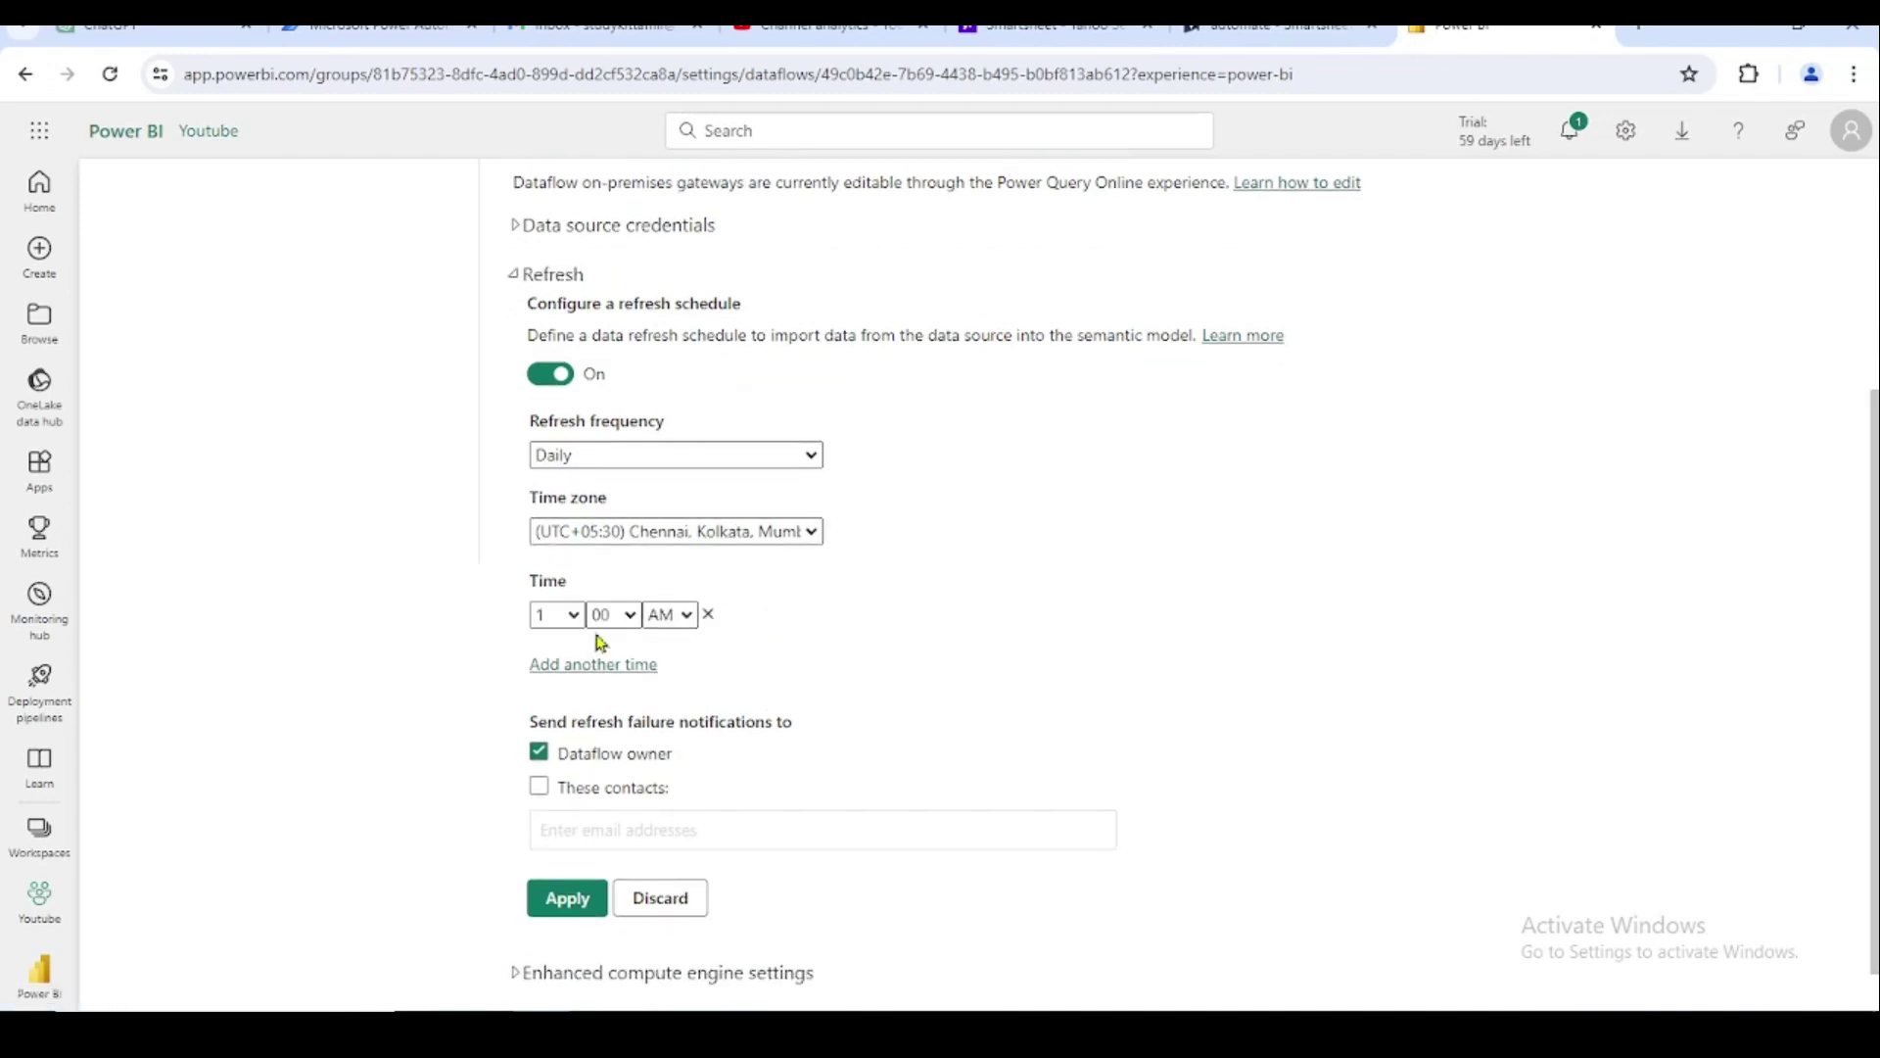
{"action": "left_click", "coordinate": [623, 617]}
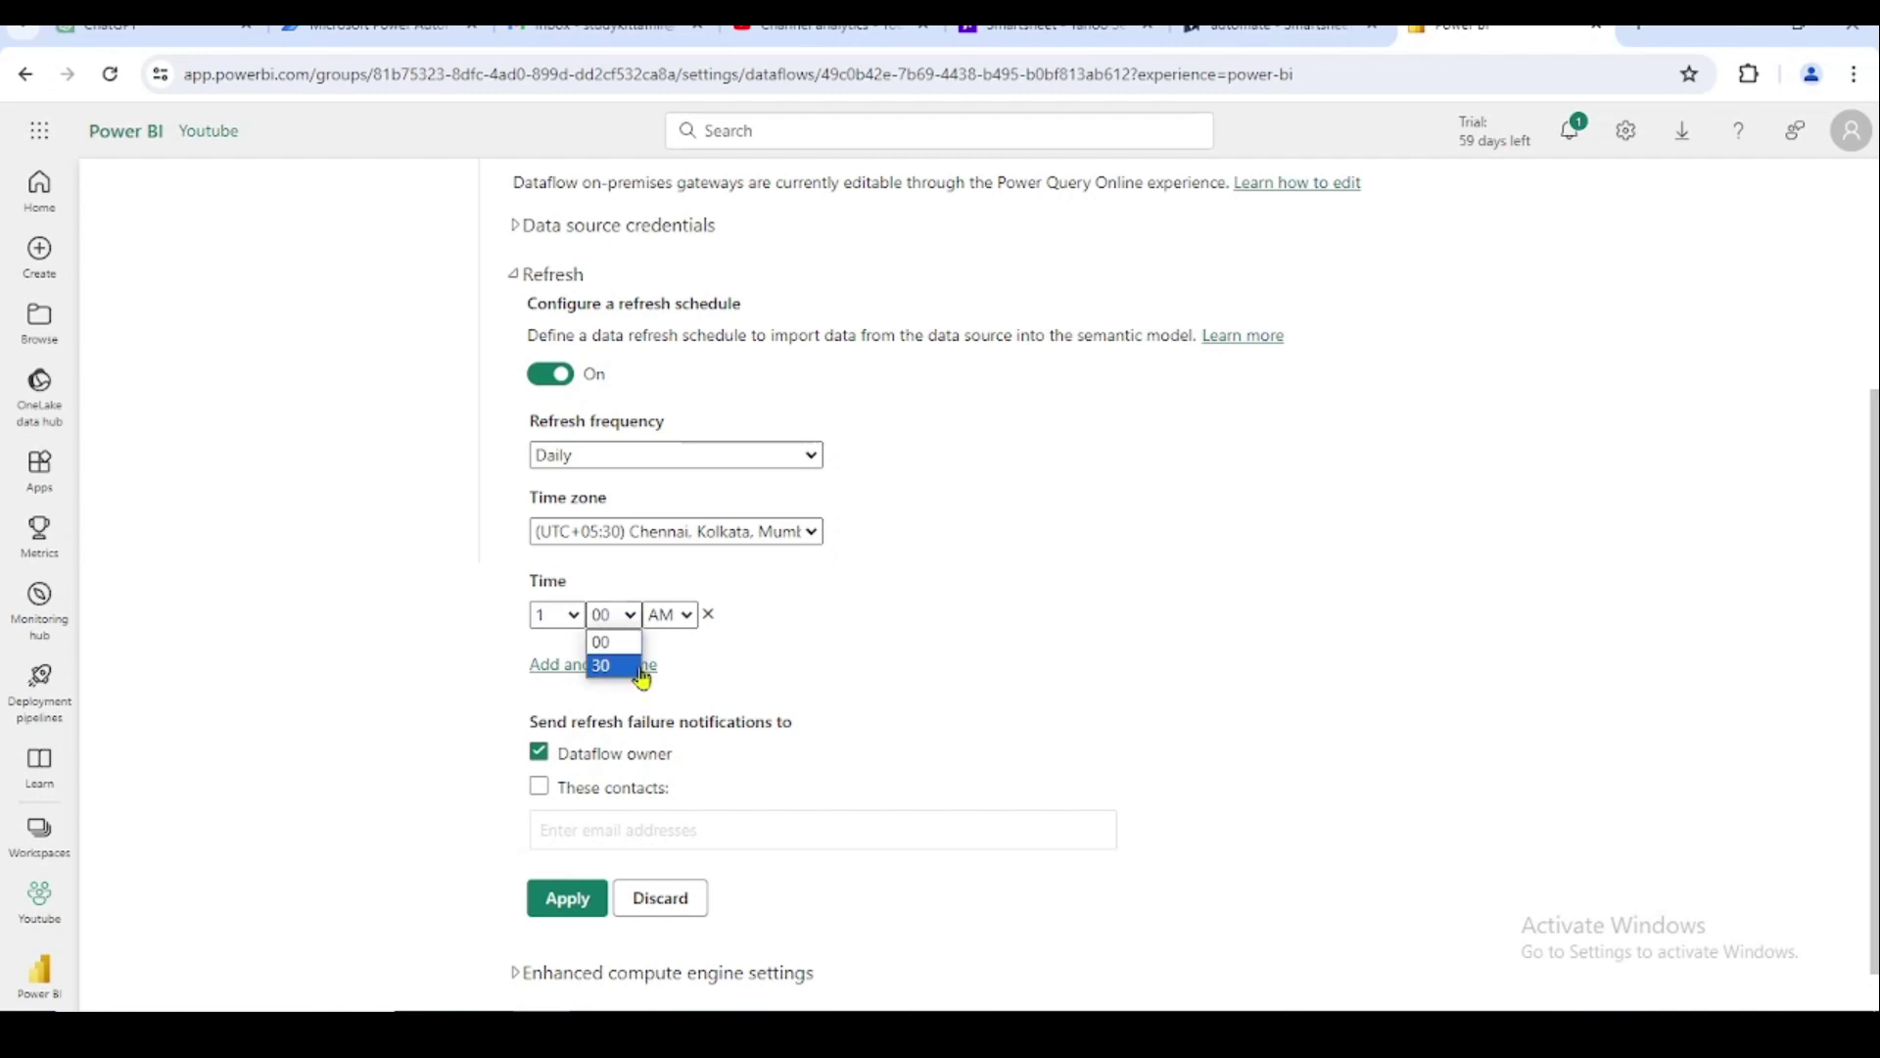
{"action": "left_click", "coordinate": [628, 619]}
{"action": "left_click", "coordinate": [629, 623]}
{"action": "left_click", "coordinate": [629, 641]}
{"action": "left_click", "coordinate": [638, 668]}
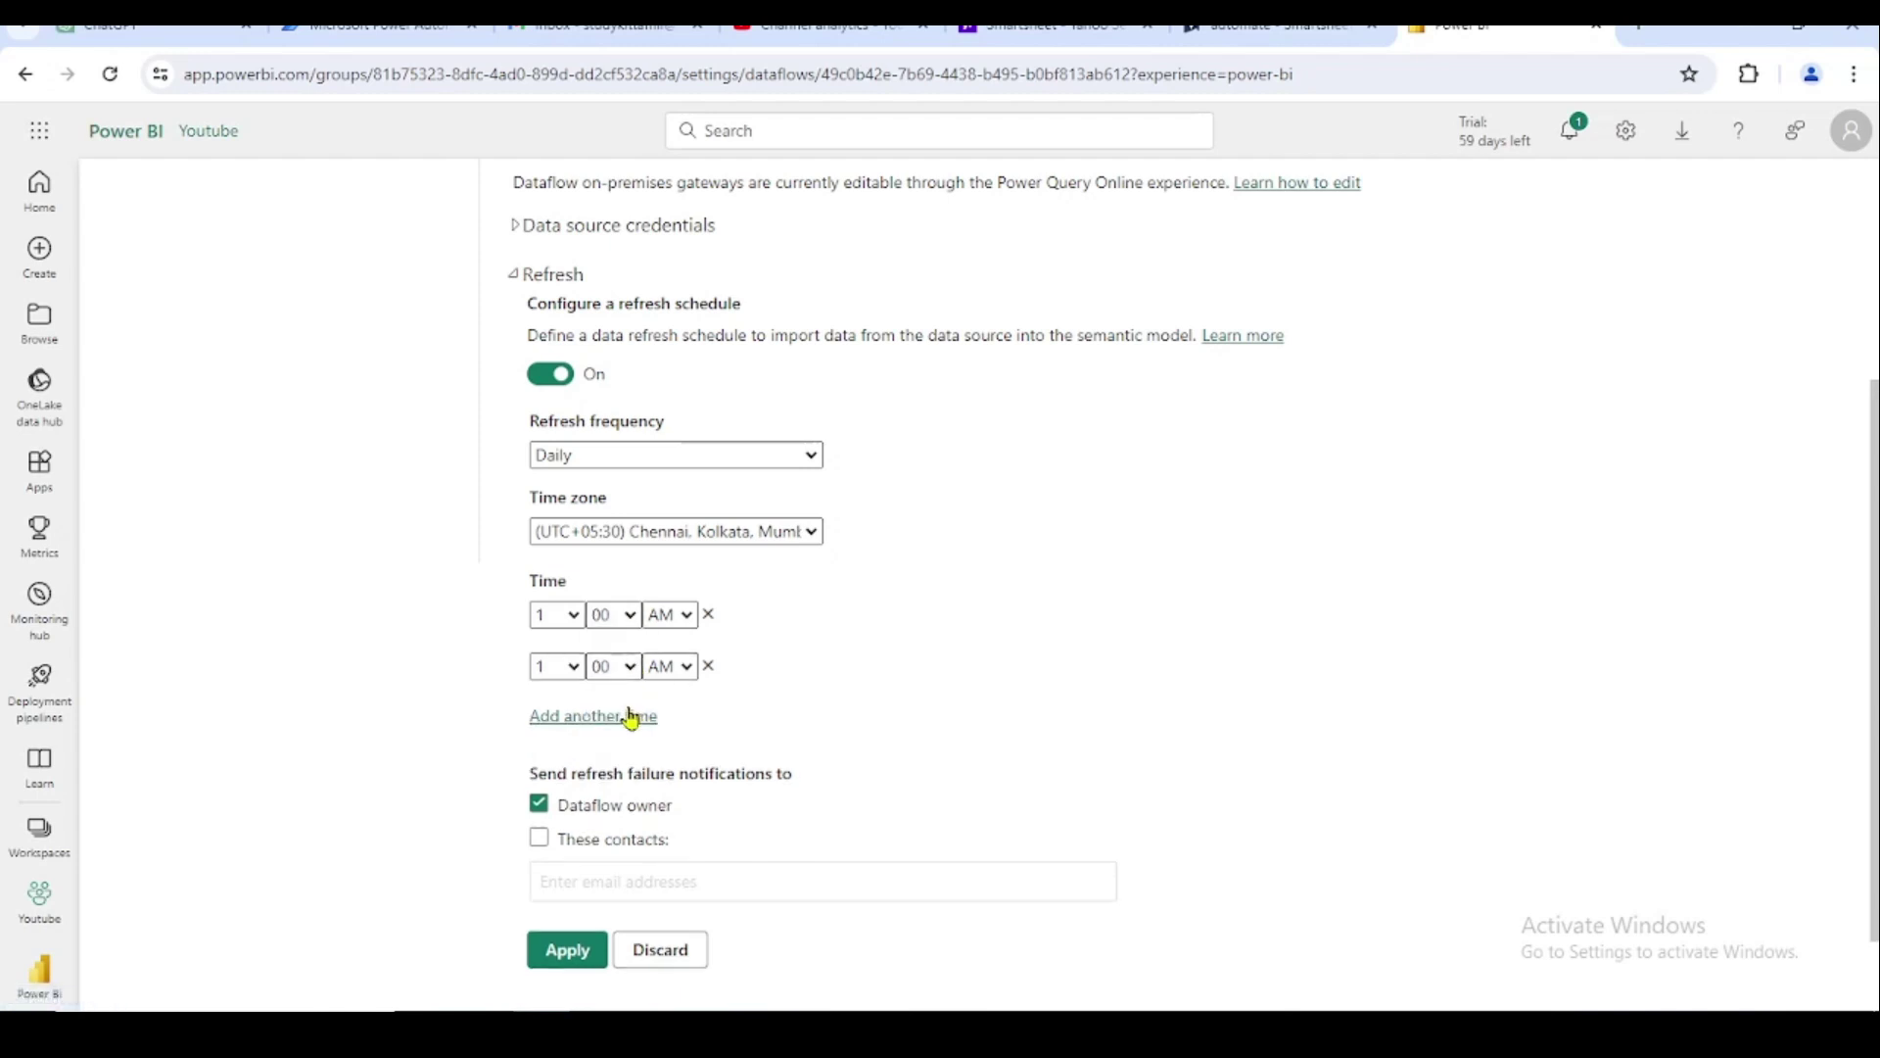
{"action": "left_click", "coordinate": [707, 667]}
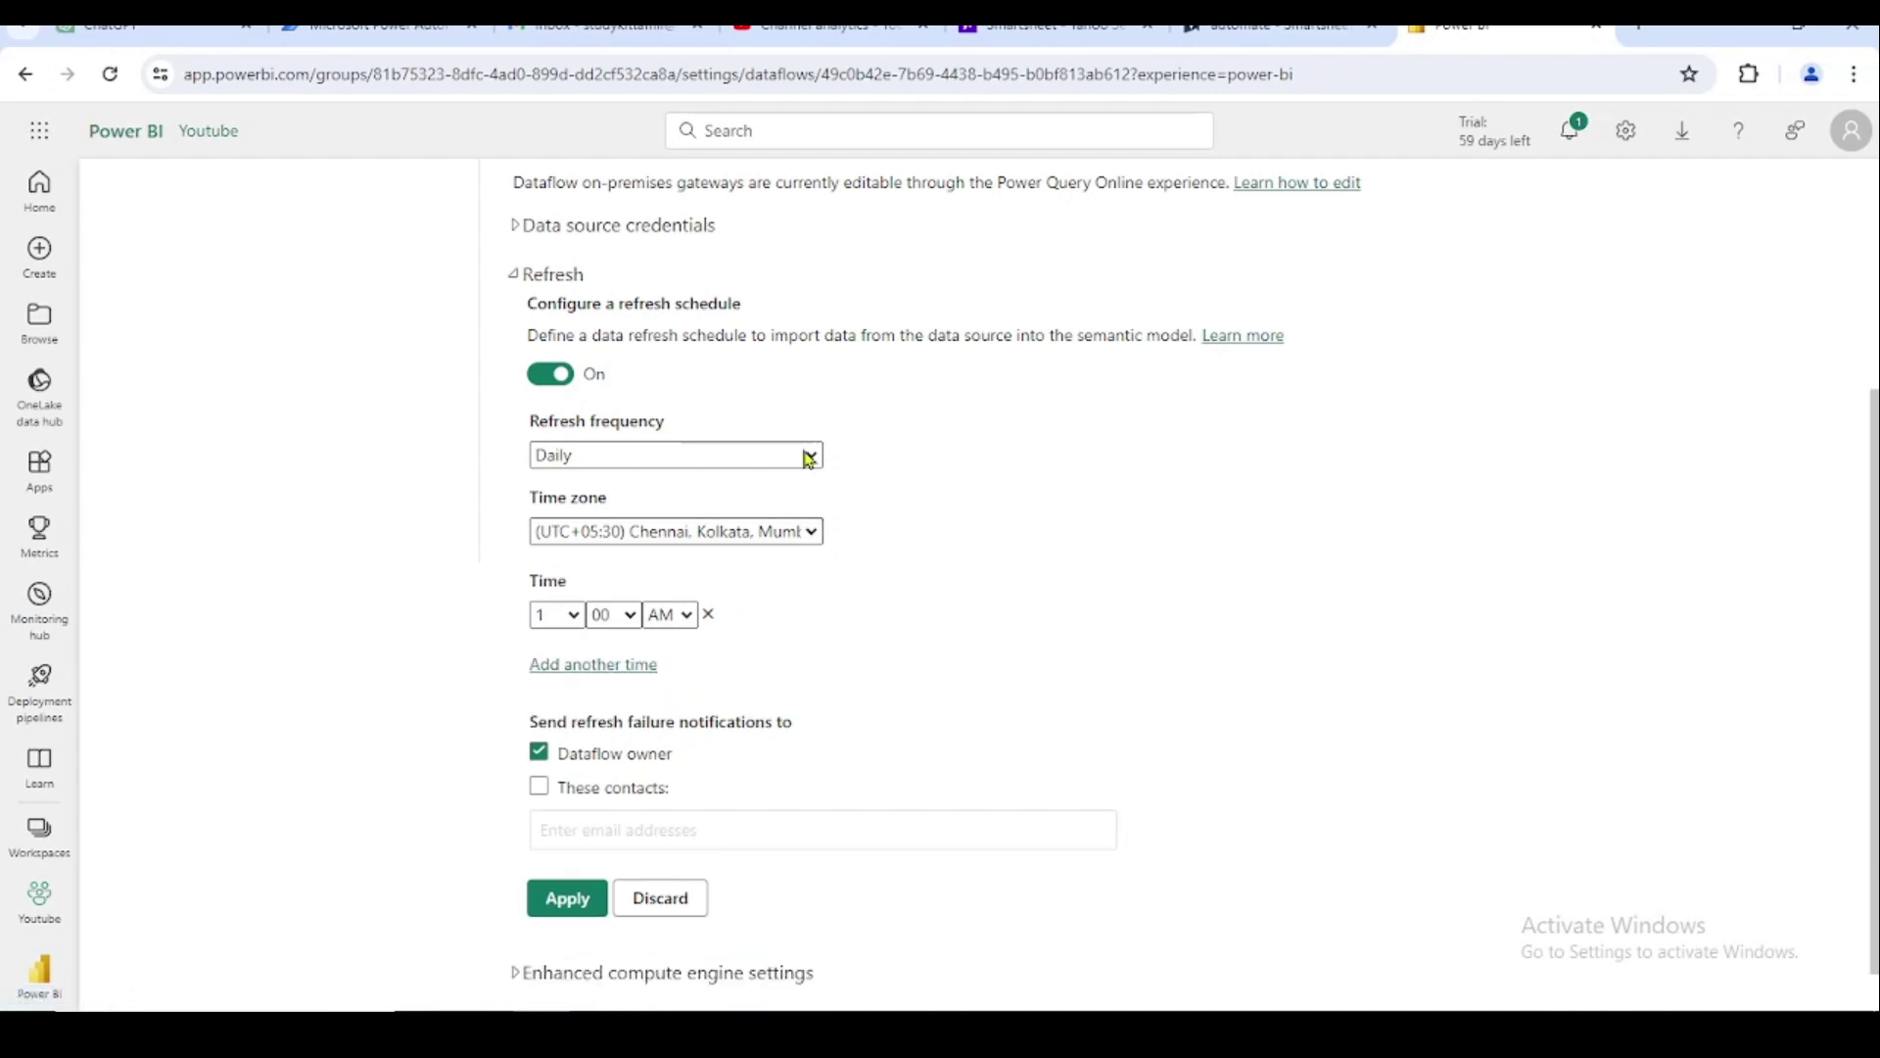
{"action": "scroll", "coordinate": [940, 421], "scroll_direction": "up", "scroll_amount": 3}
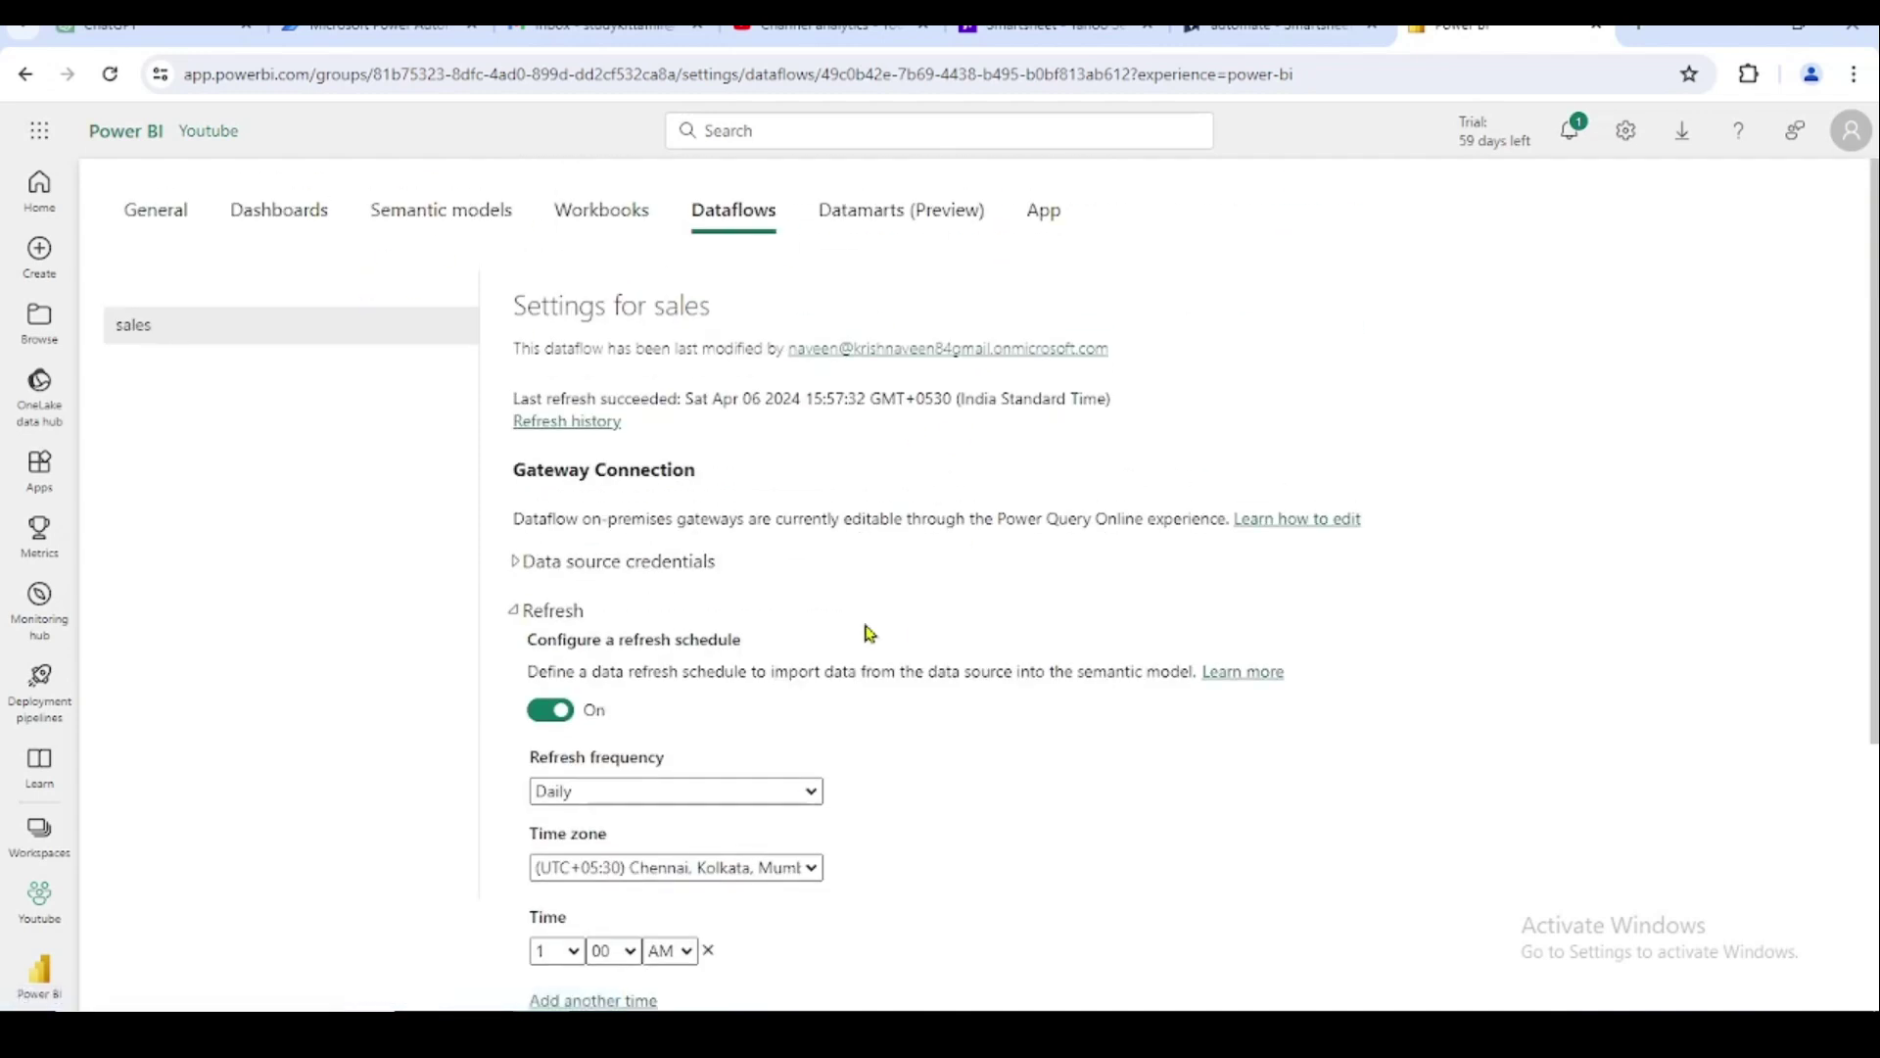
Apply the daily 1:00 AM refresh schedule
{"action": "scroll", "coordinate": [868, 632], "scroll_direction": "down", "scroll_amount": 3}
{"action": "scroll", "coordinate": [646, 786], "scroll_direction": "down", "scroll_amount": 2}
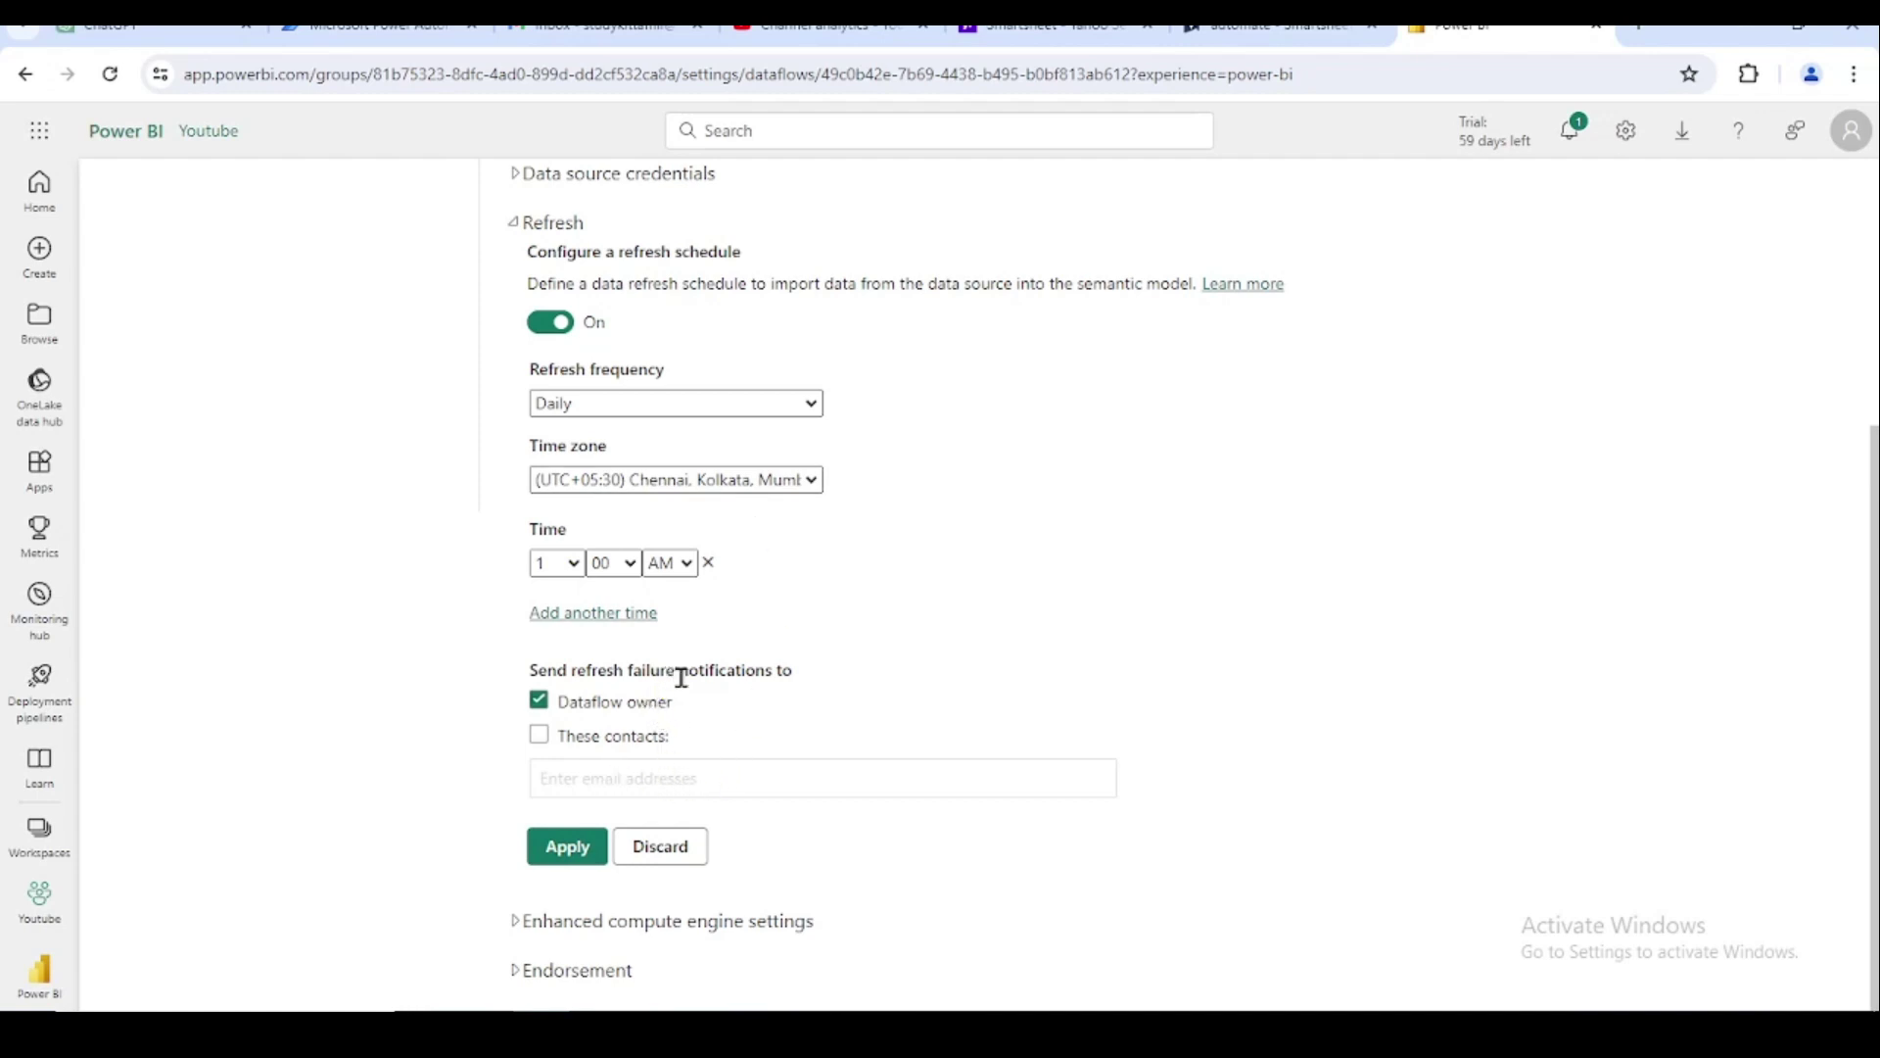
{"action": "scroll", "coordinate": [597, 505], "scroll_direction": "up", "scroll_amount": 3}
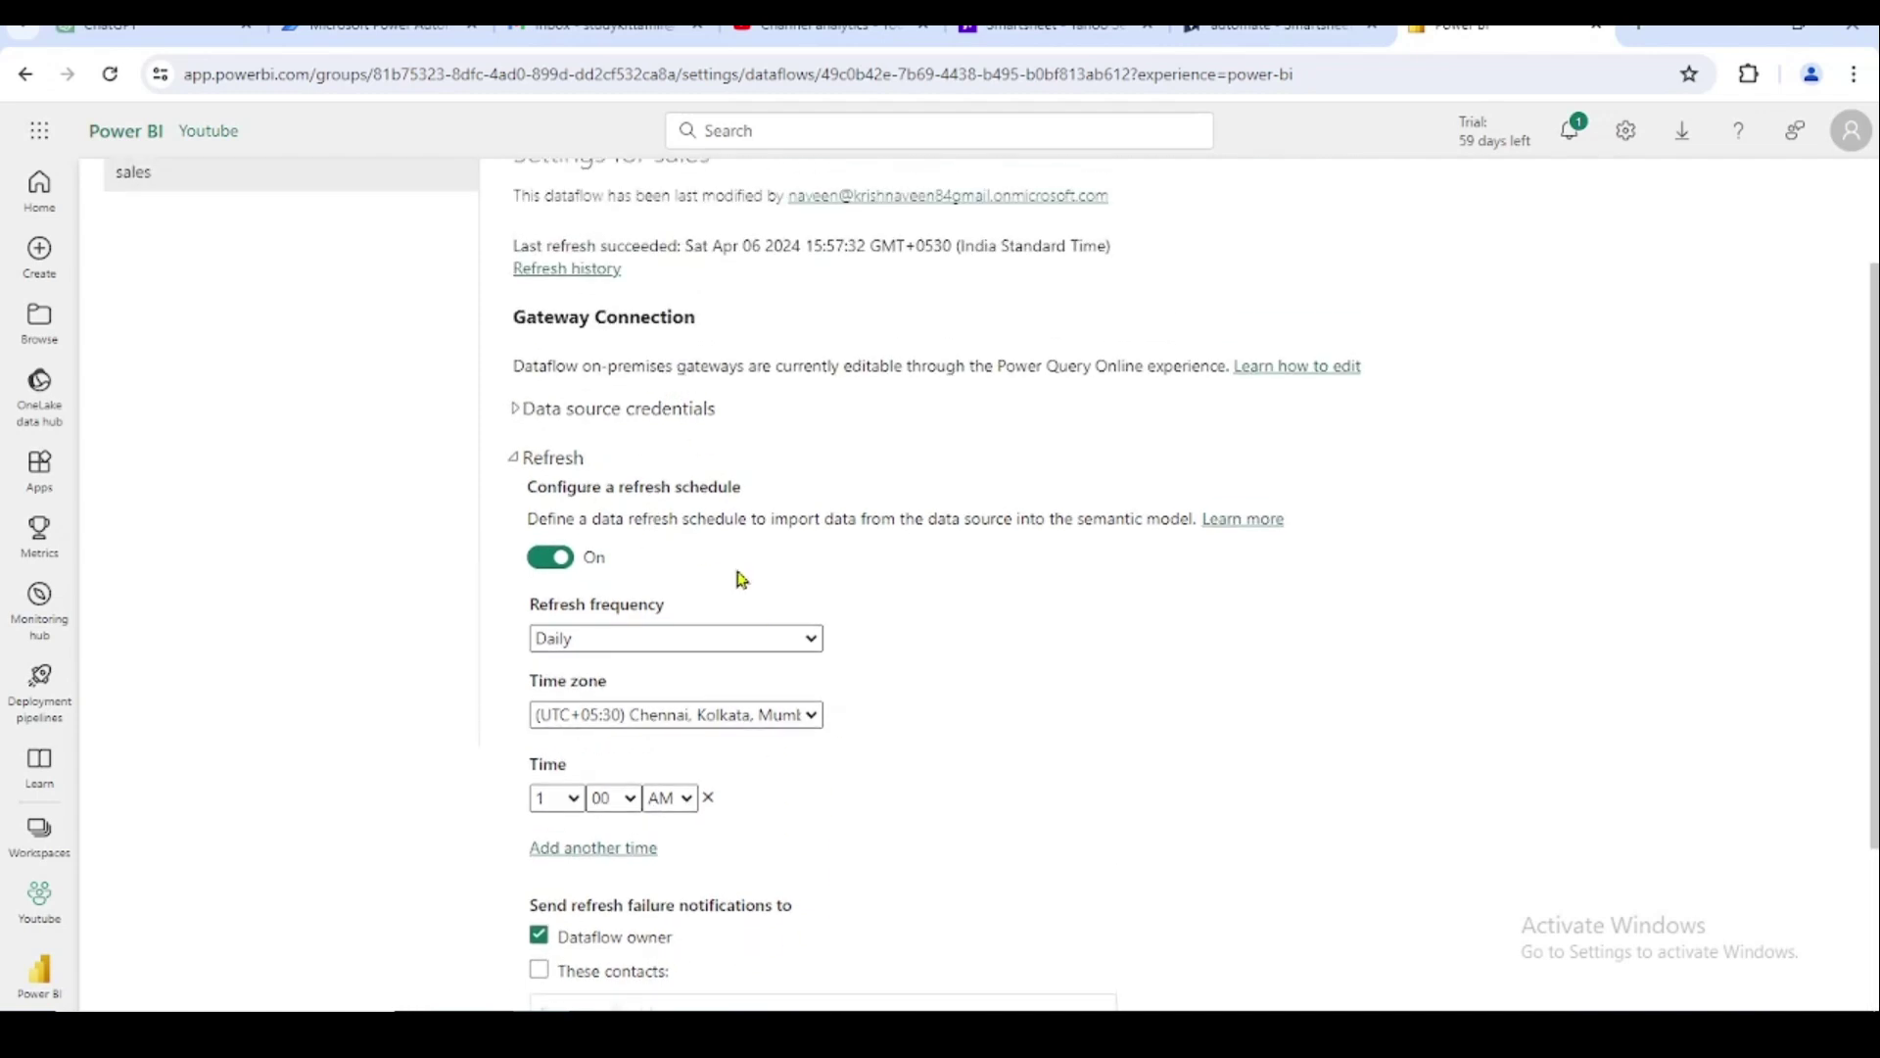
{"action": "scroll", "coordinate": [740, 579], "scroll_direction": "down", "scroll_amount": 3}
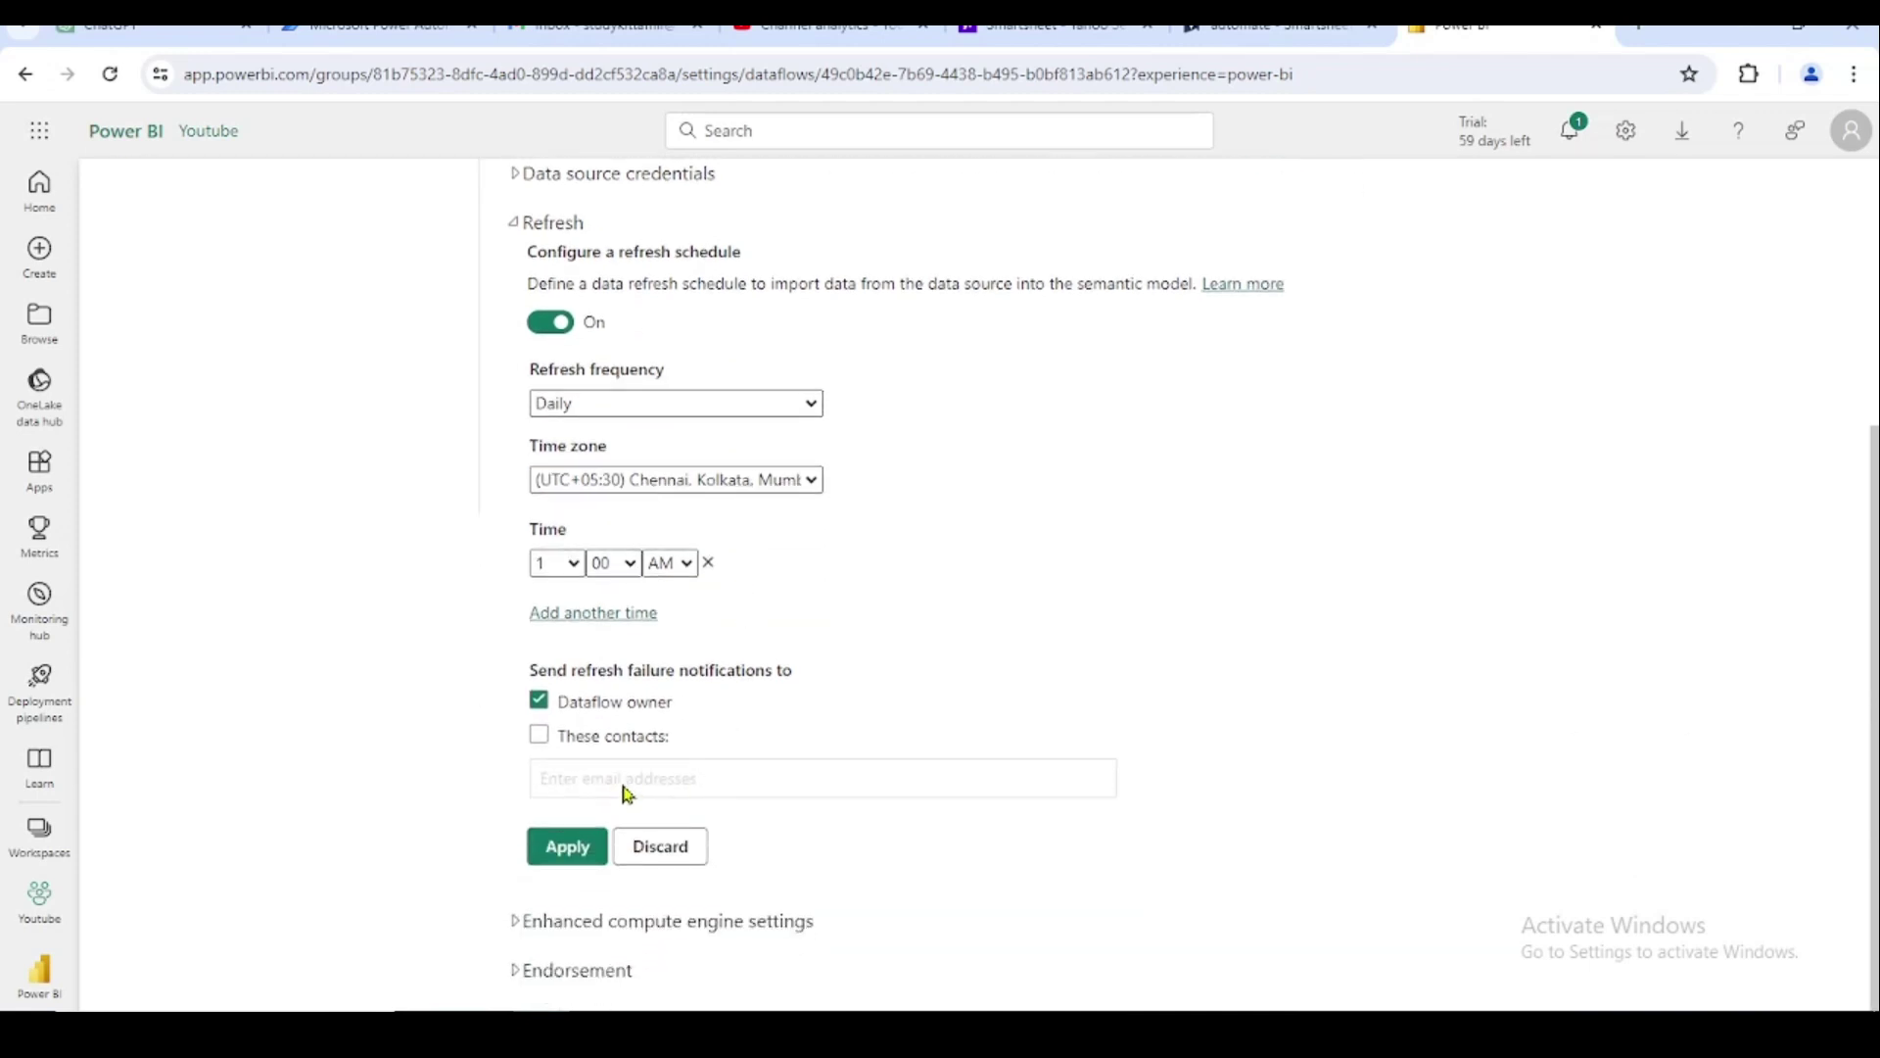
{"action": "left_click", "coordinate": [576, 857]}
Toggle the These contacts failure-notification option on and off, then return to the Youtube workspace
{"action": "scroll", "coordinate": [680, 731], "scroll_direction": "up", "scroll_amount": 3}
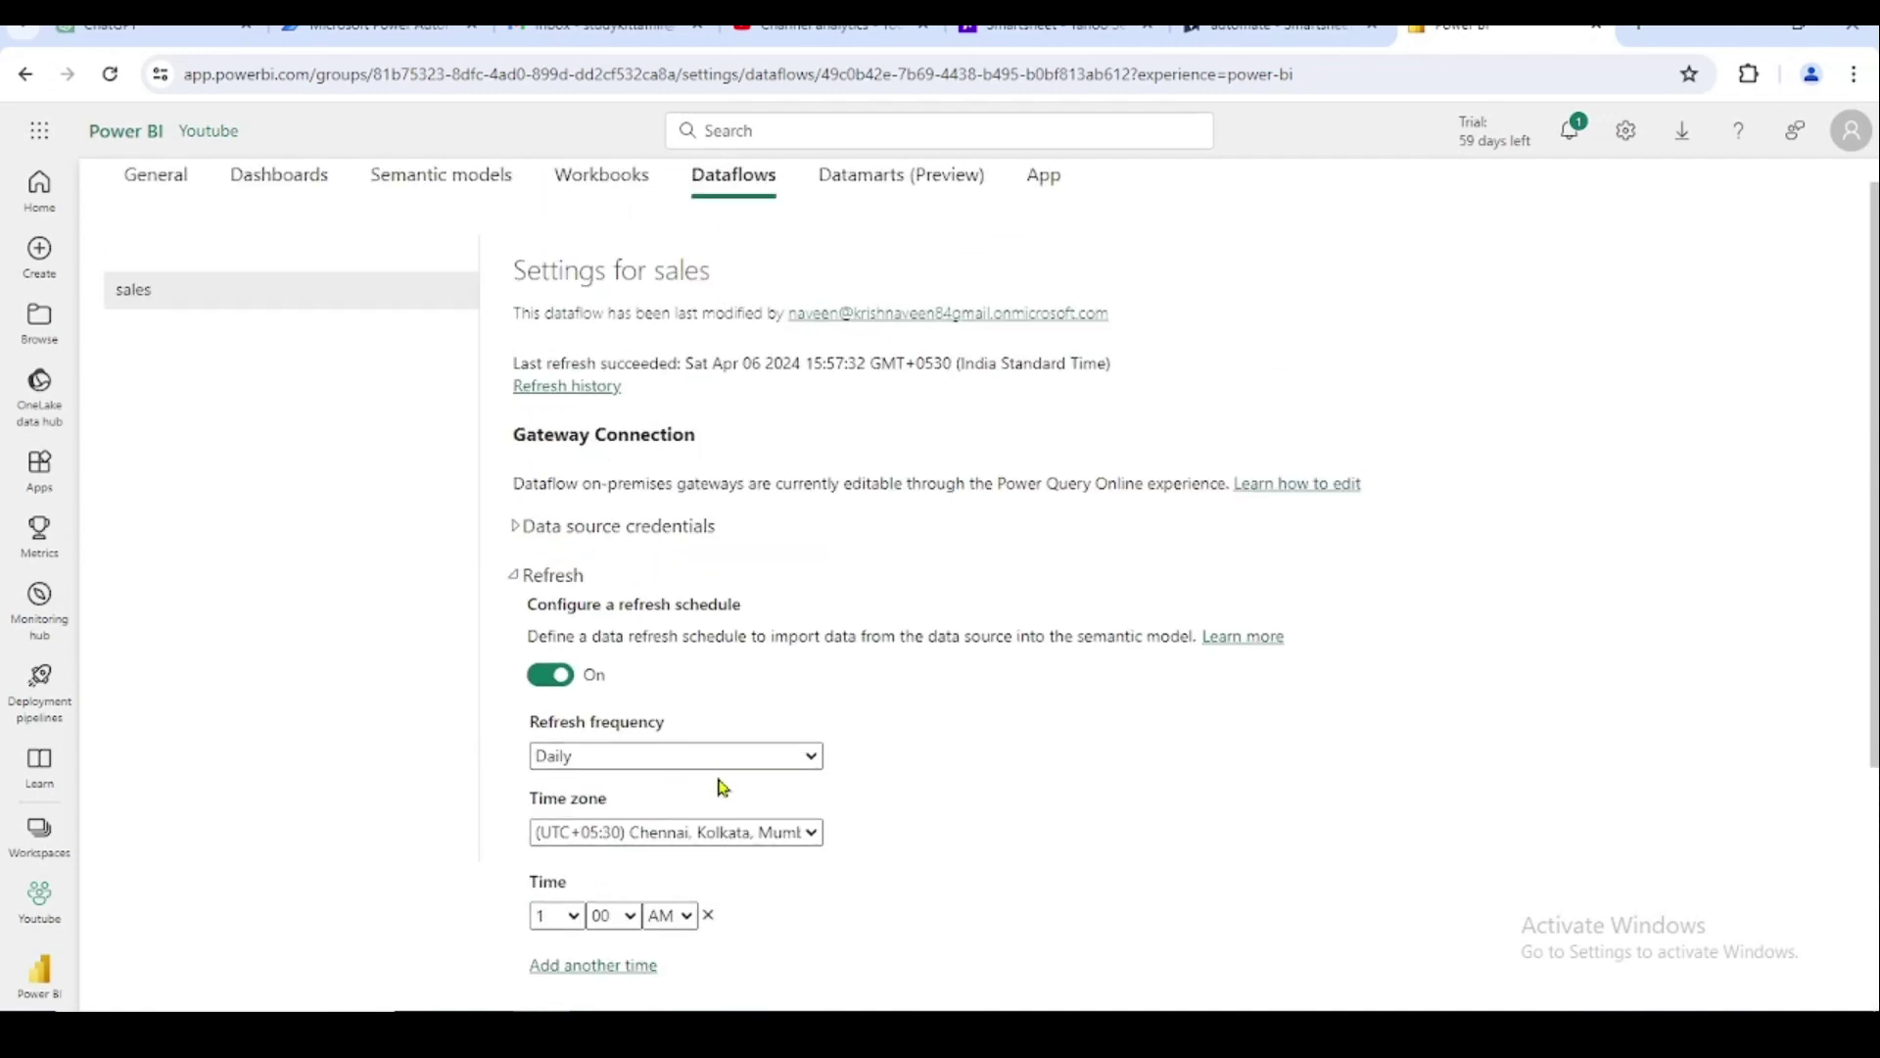
{"action": "scroll", "coordinate": [705, 772], "scroll_direction": "down", "scroll_amount": 2}
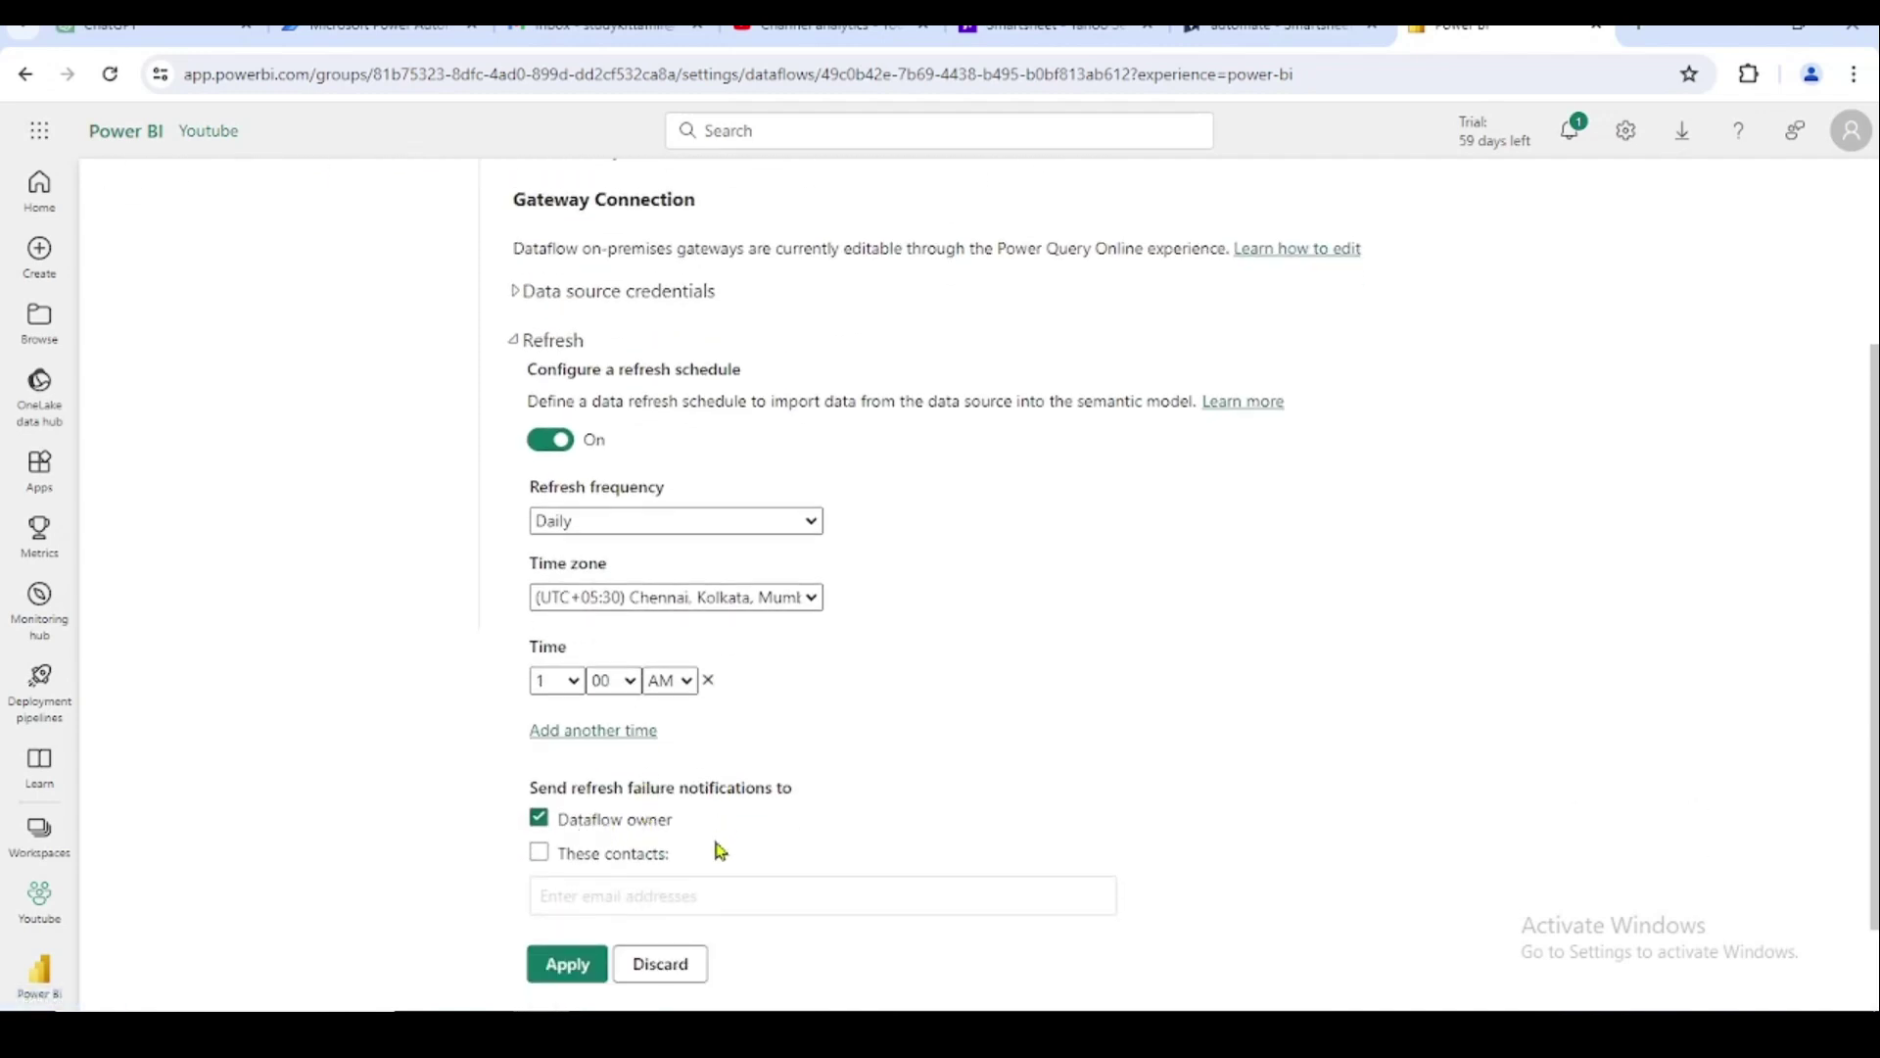
{"action": "scroll", "coordinate": [720, 852], "scroll_direction": "down", "scroll_amount": 1}
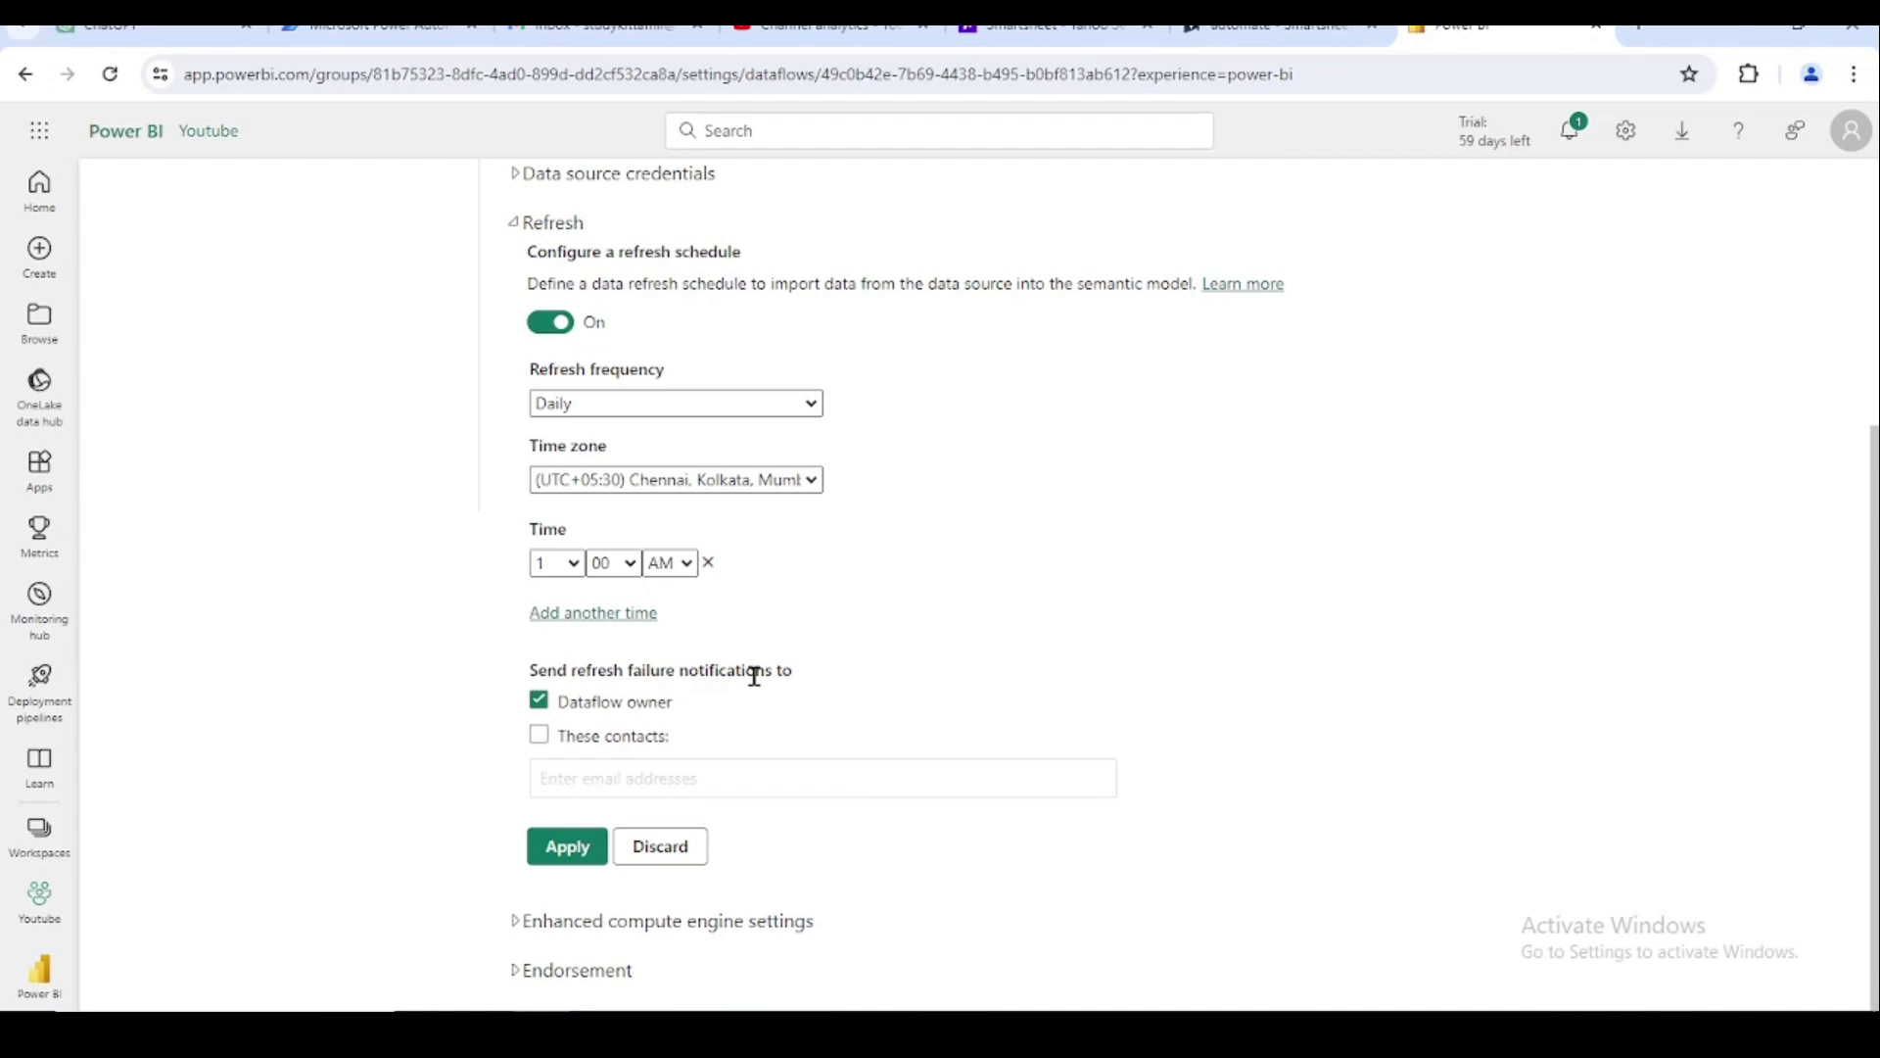
{"action": "left_click", "coordinate": [539, 740]}
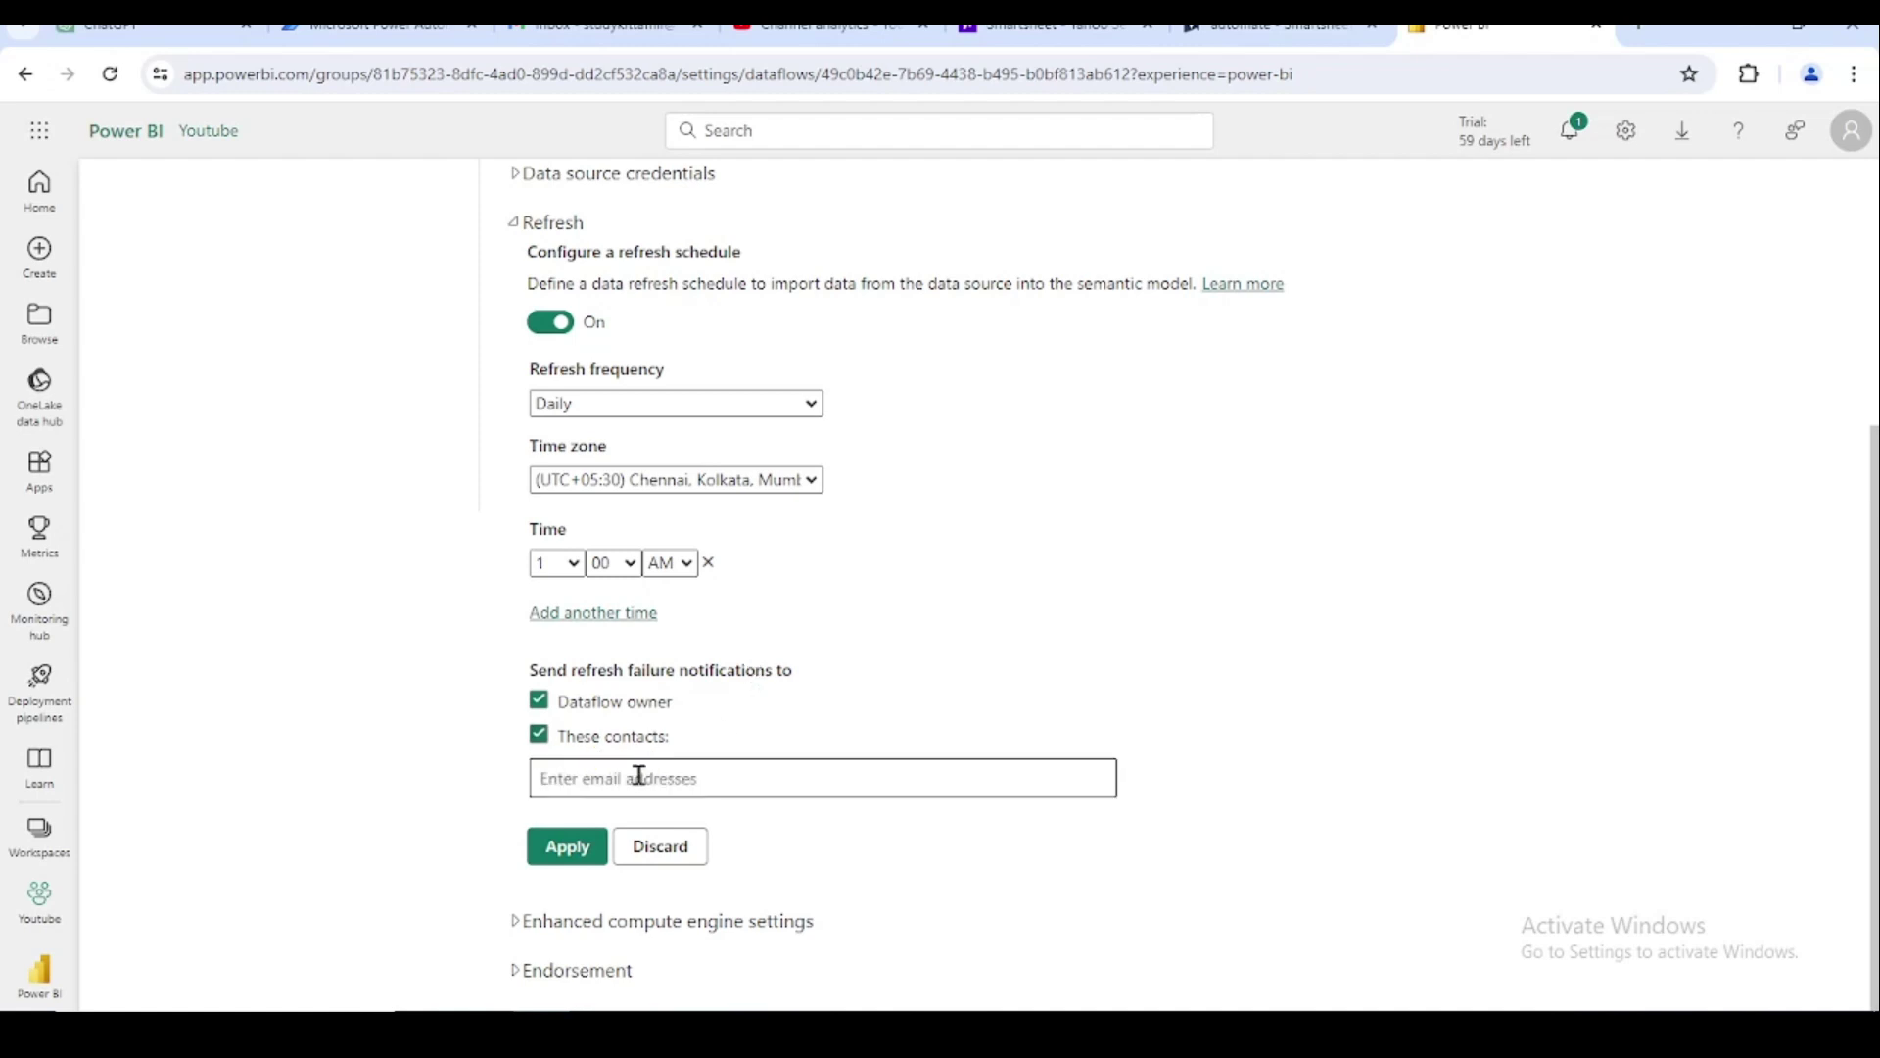
{"action": "left_click", "coordinate": [642, 776]}
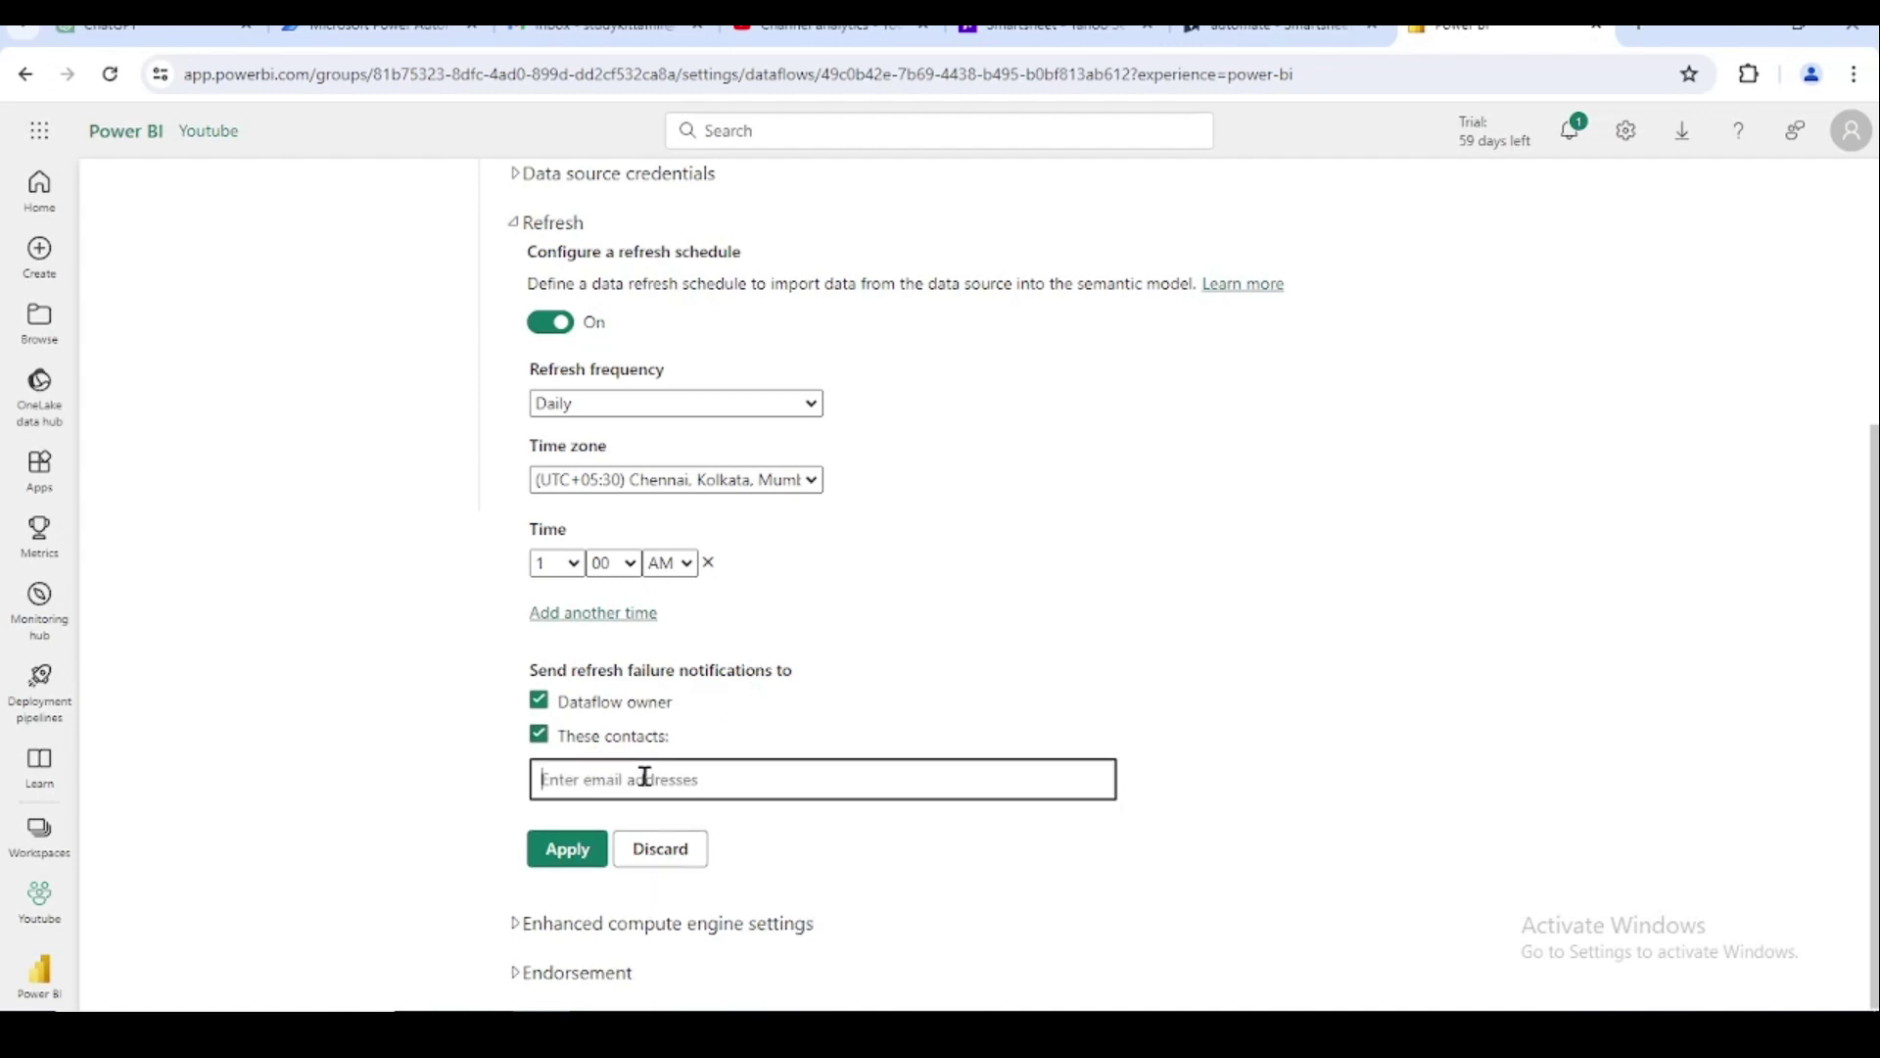
{"action": "left_click", "coordinate": [540, 737]}
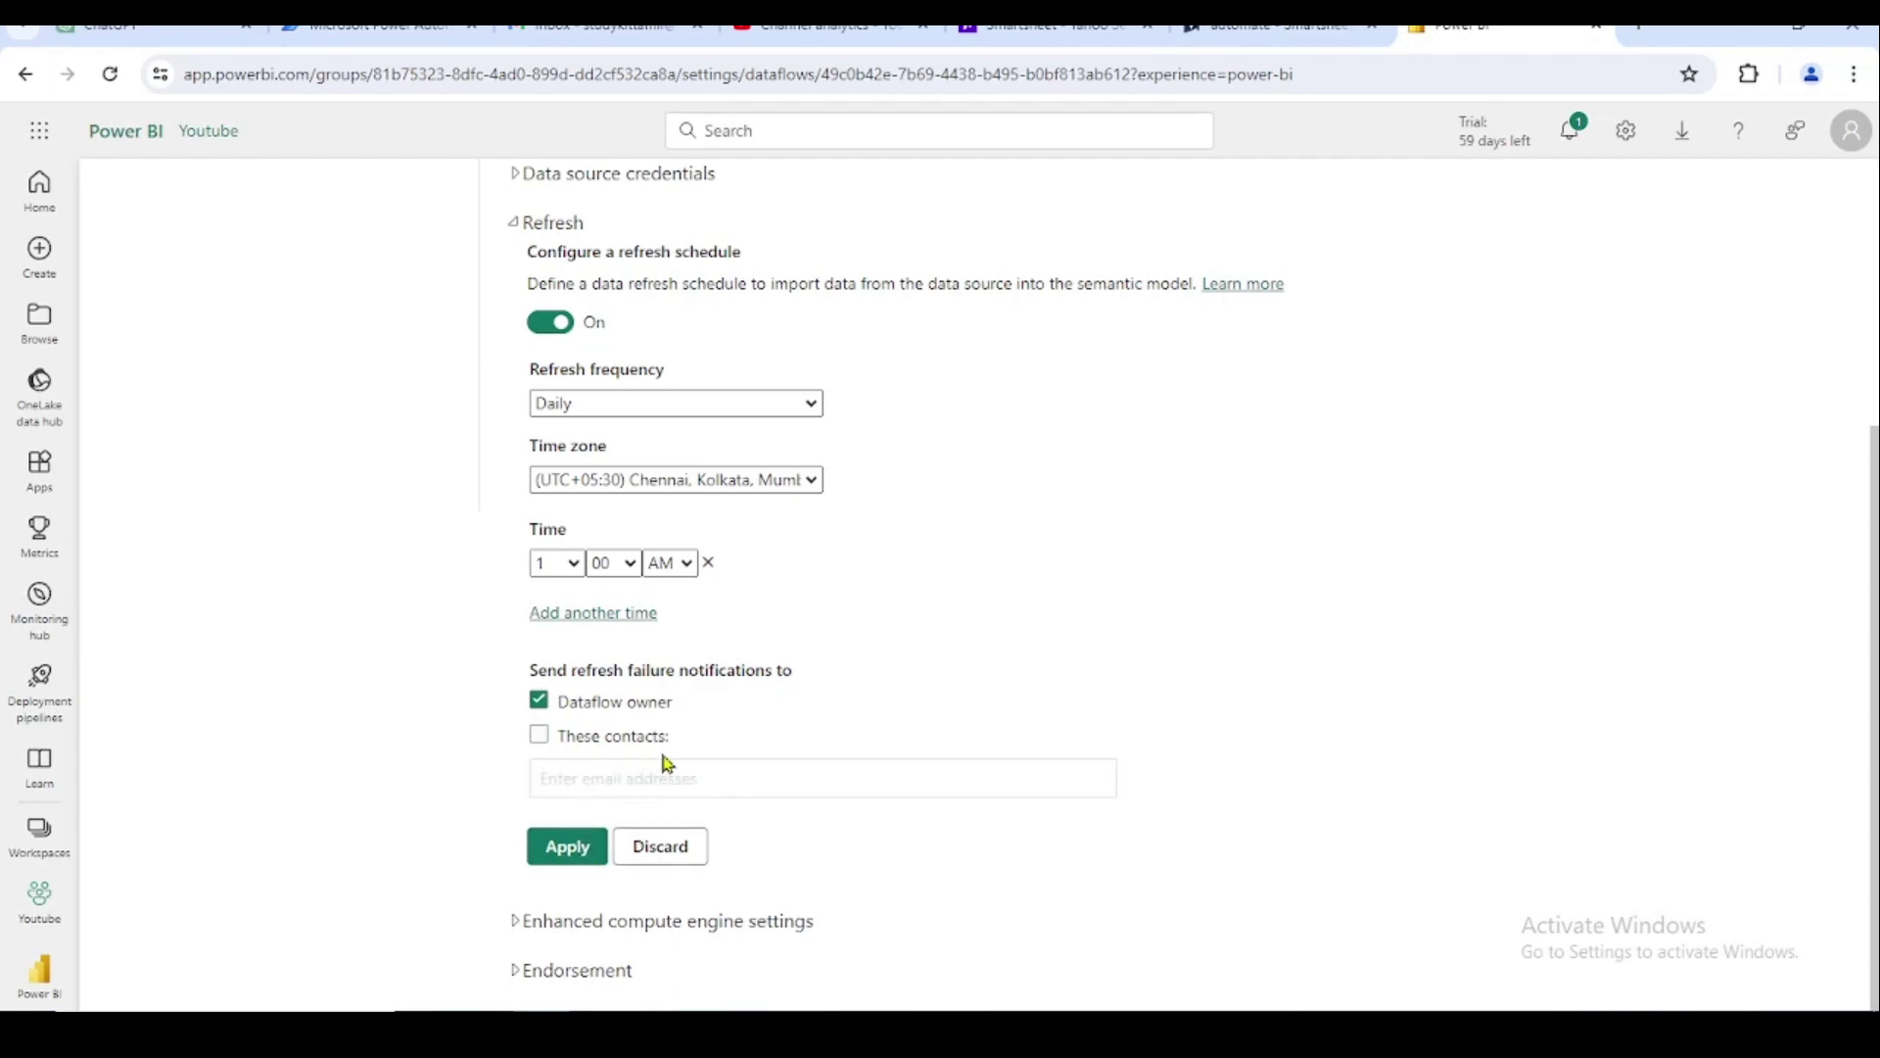
{"action": "scroll", "coordinate": [667, 764], "scroll_direction": "up", "scroll_amount": 4}
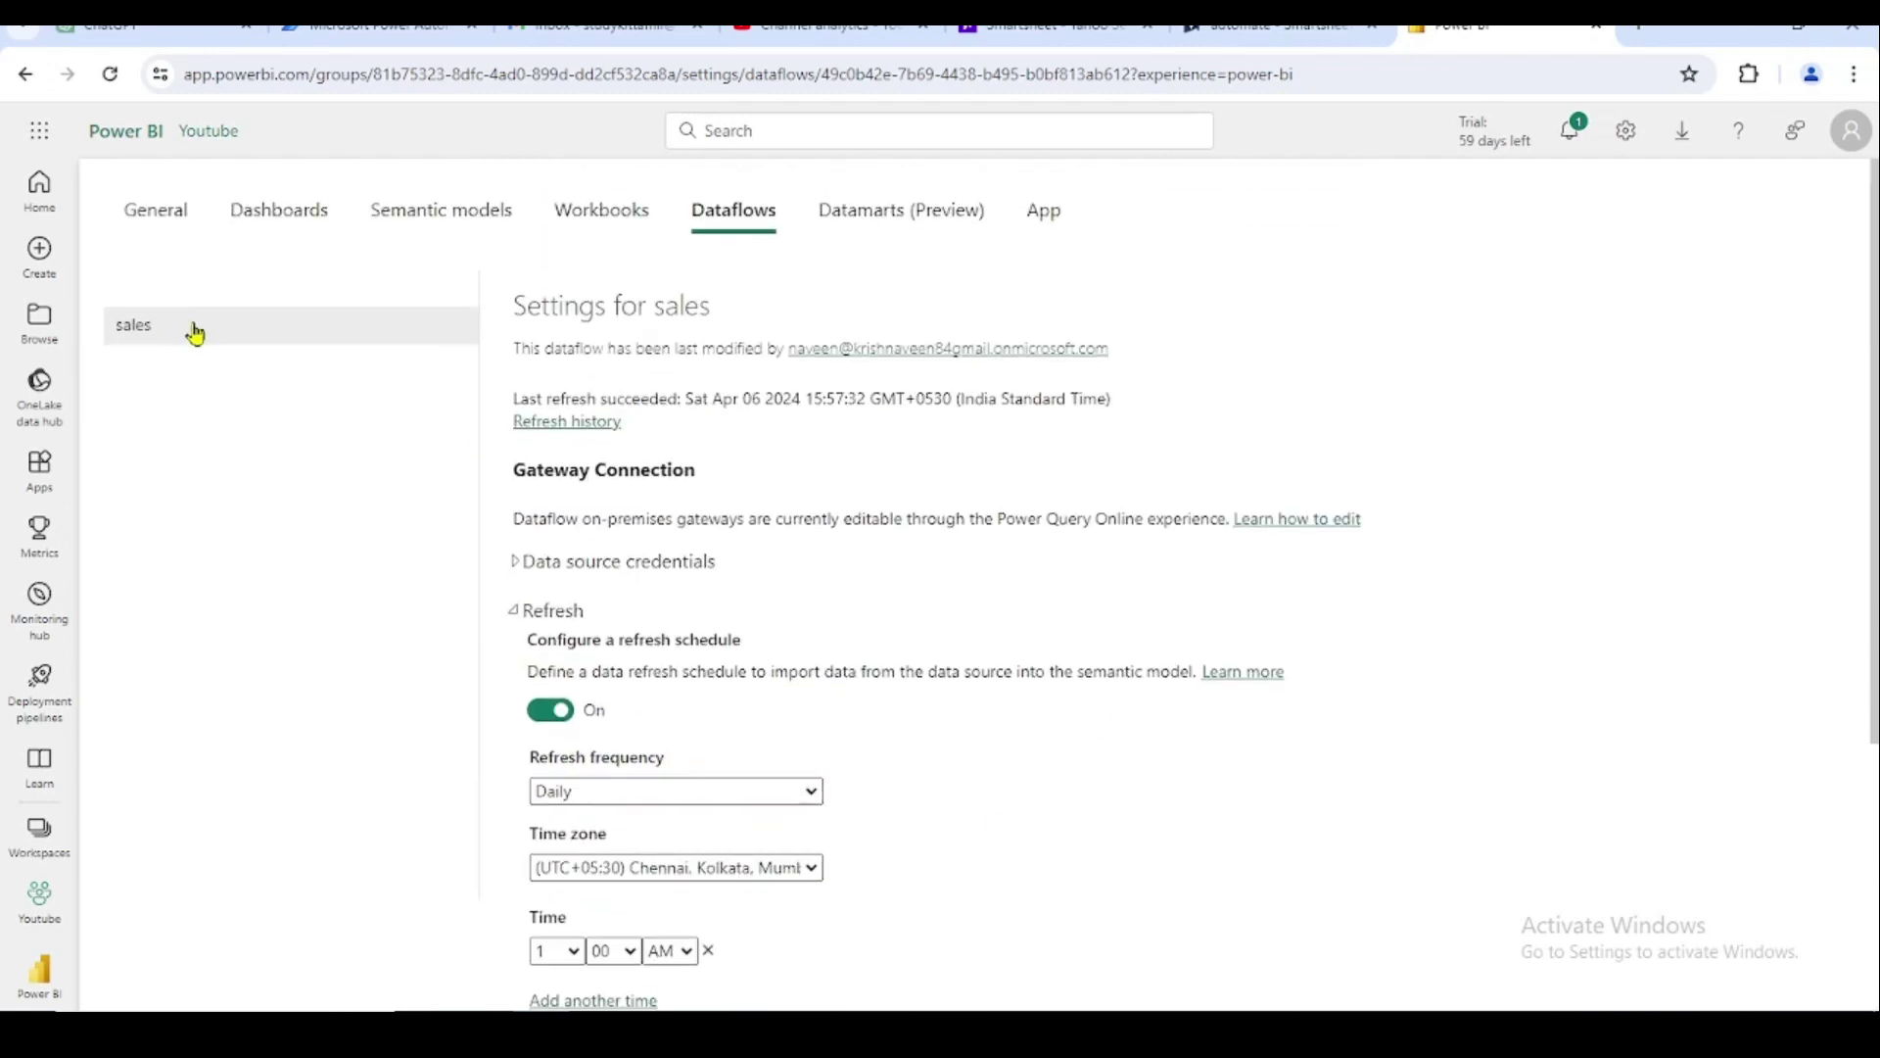
{"action": "left_click", "coordinate": [39, 906]}
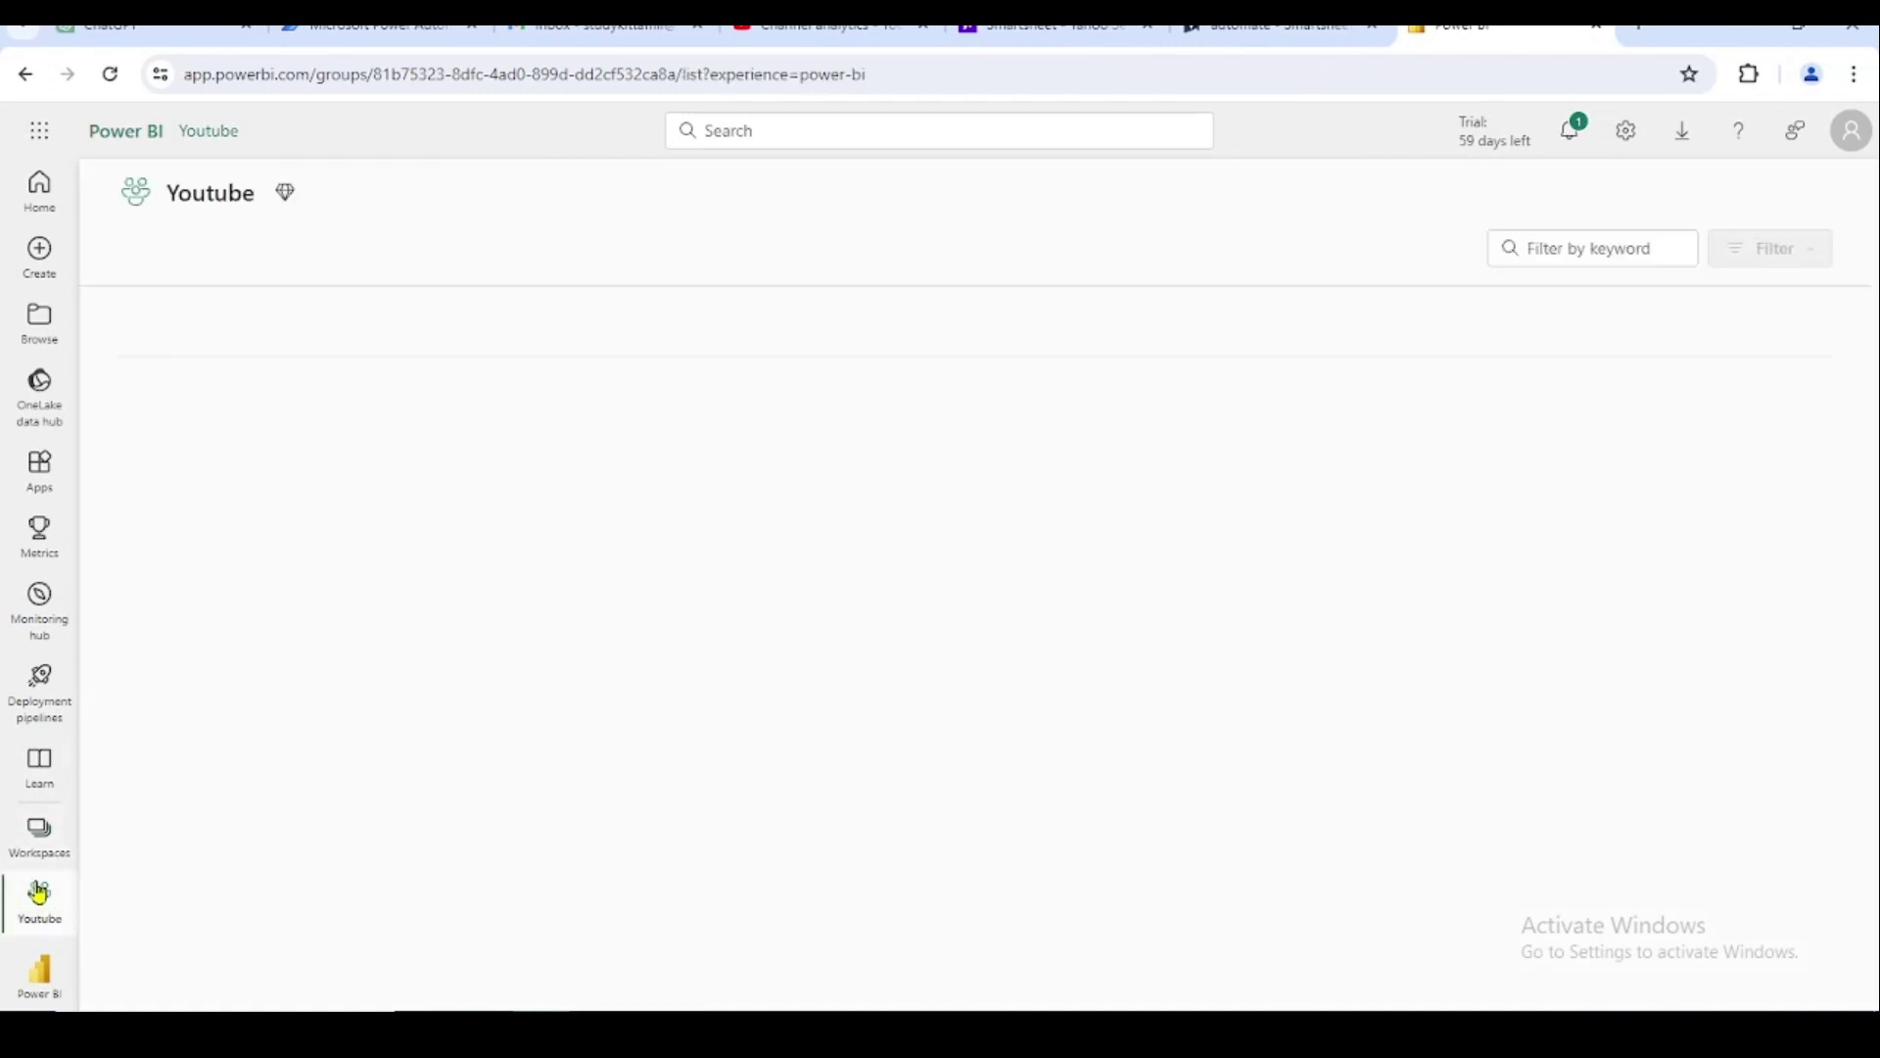
In Power BI Desktop, connect to Dataflows and load the 'sample data' table from Youtube > sales
{"action": "key", "text": "alt+Tab"}
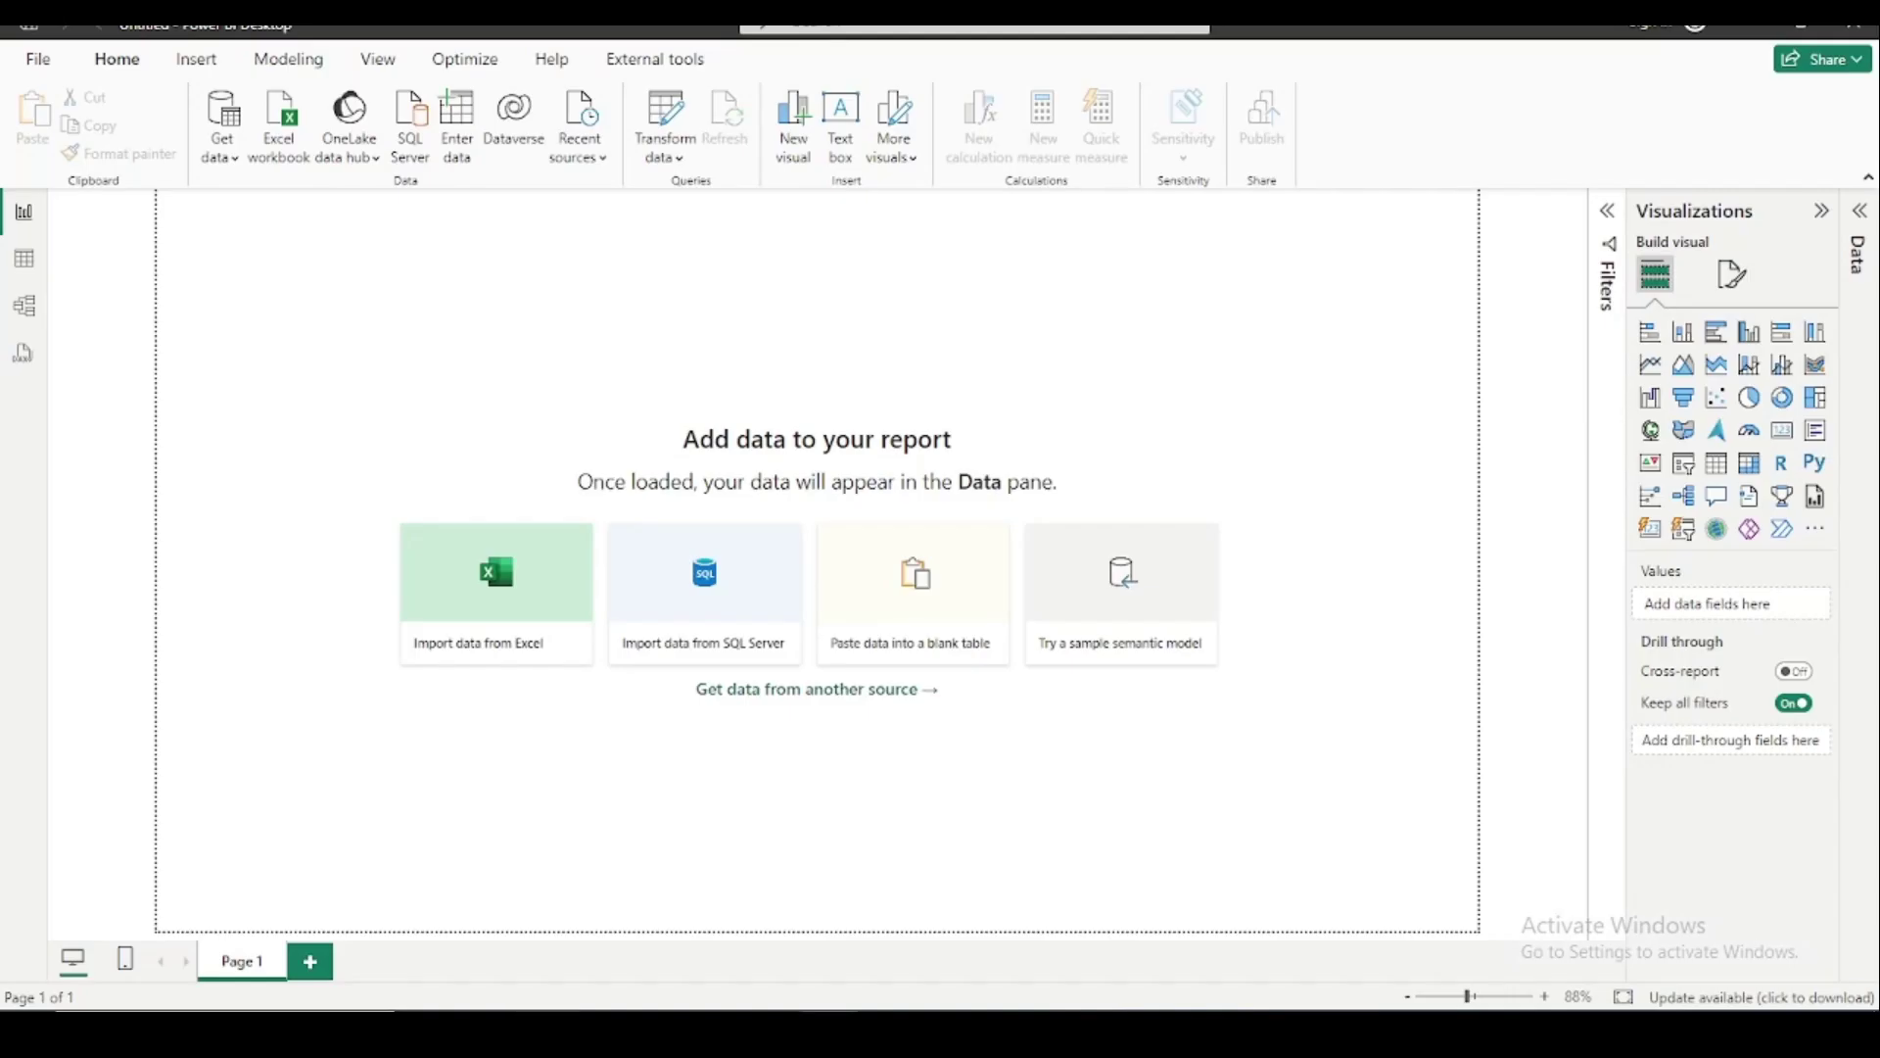
{"action": "left_click", "coordinate": [225, 157]}
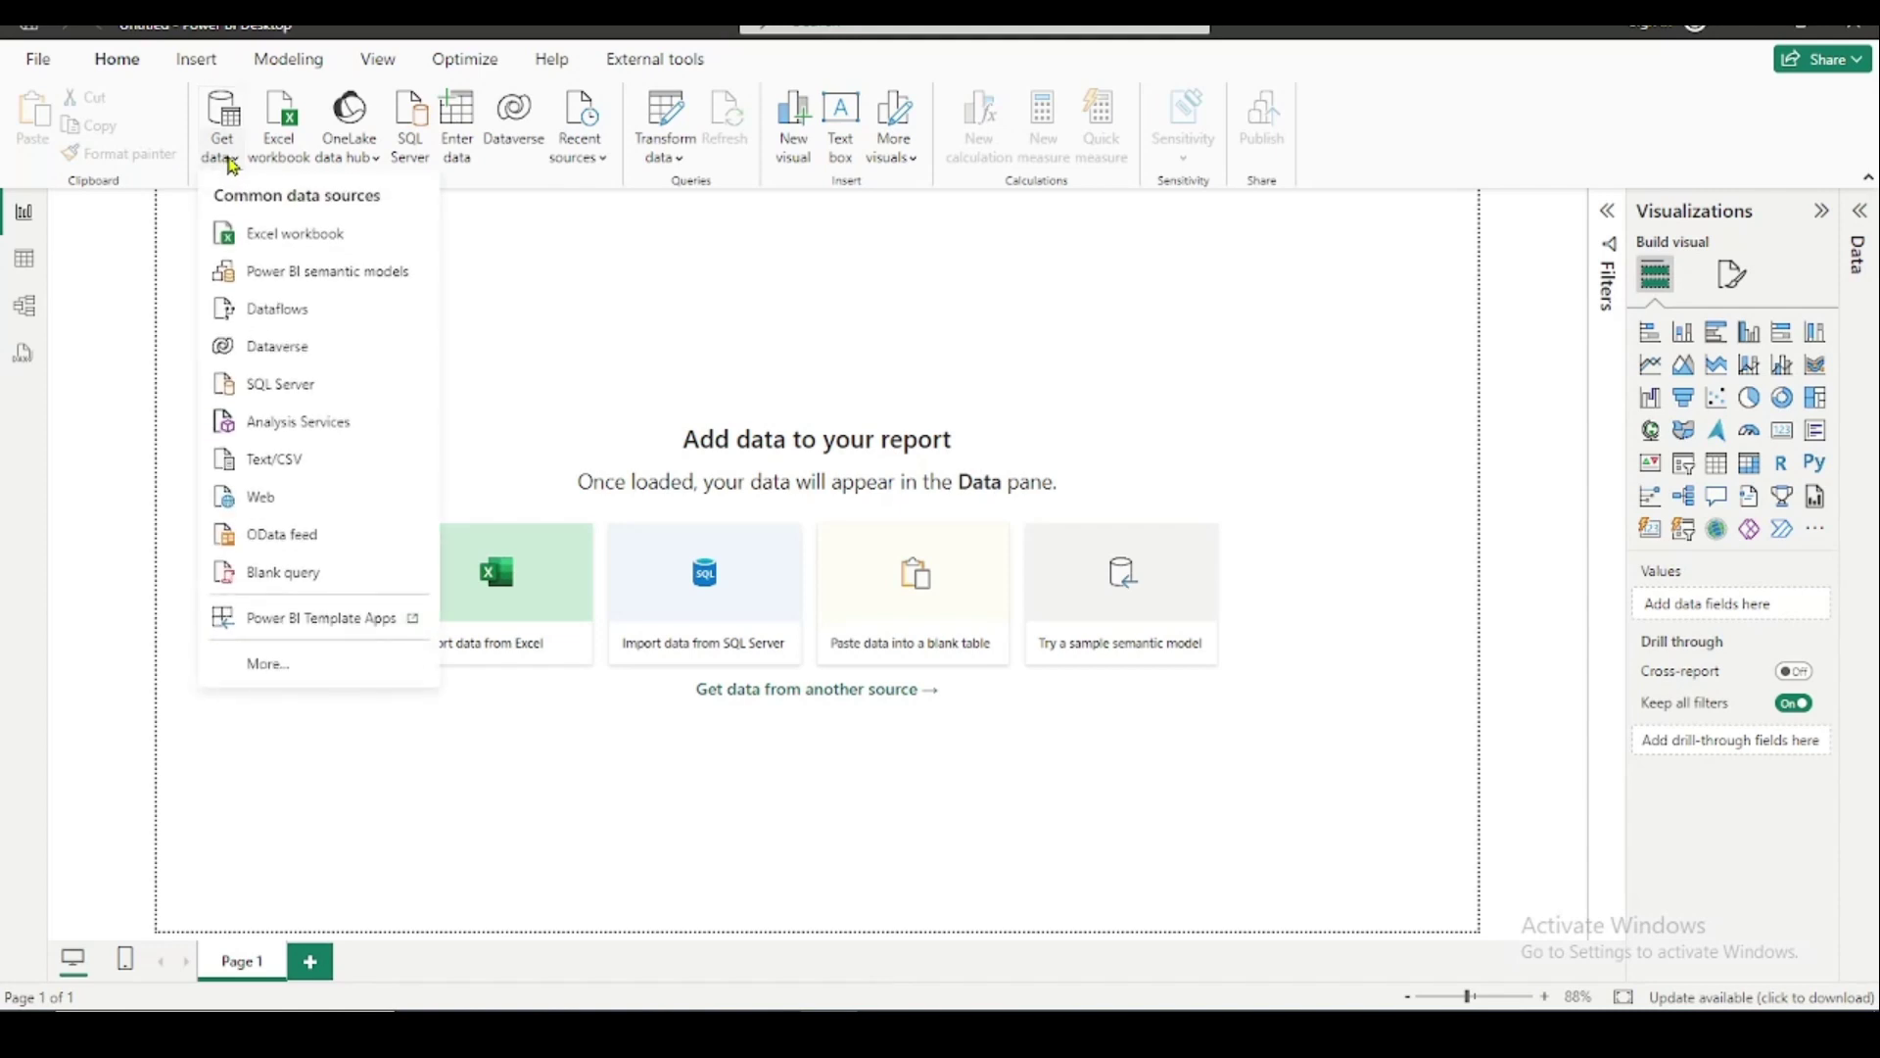
{"action": "left_click", "coordinate": [277, 309]}
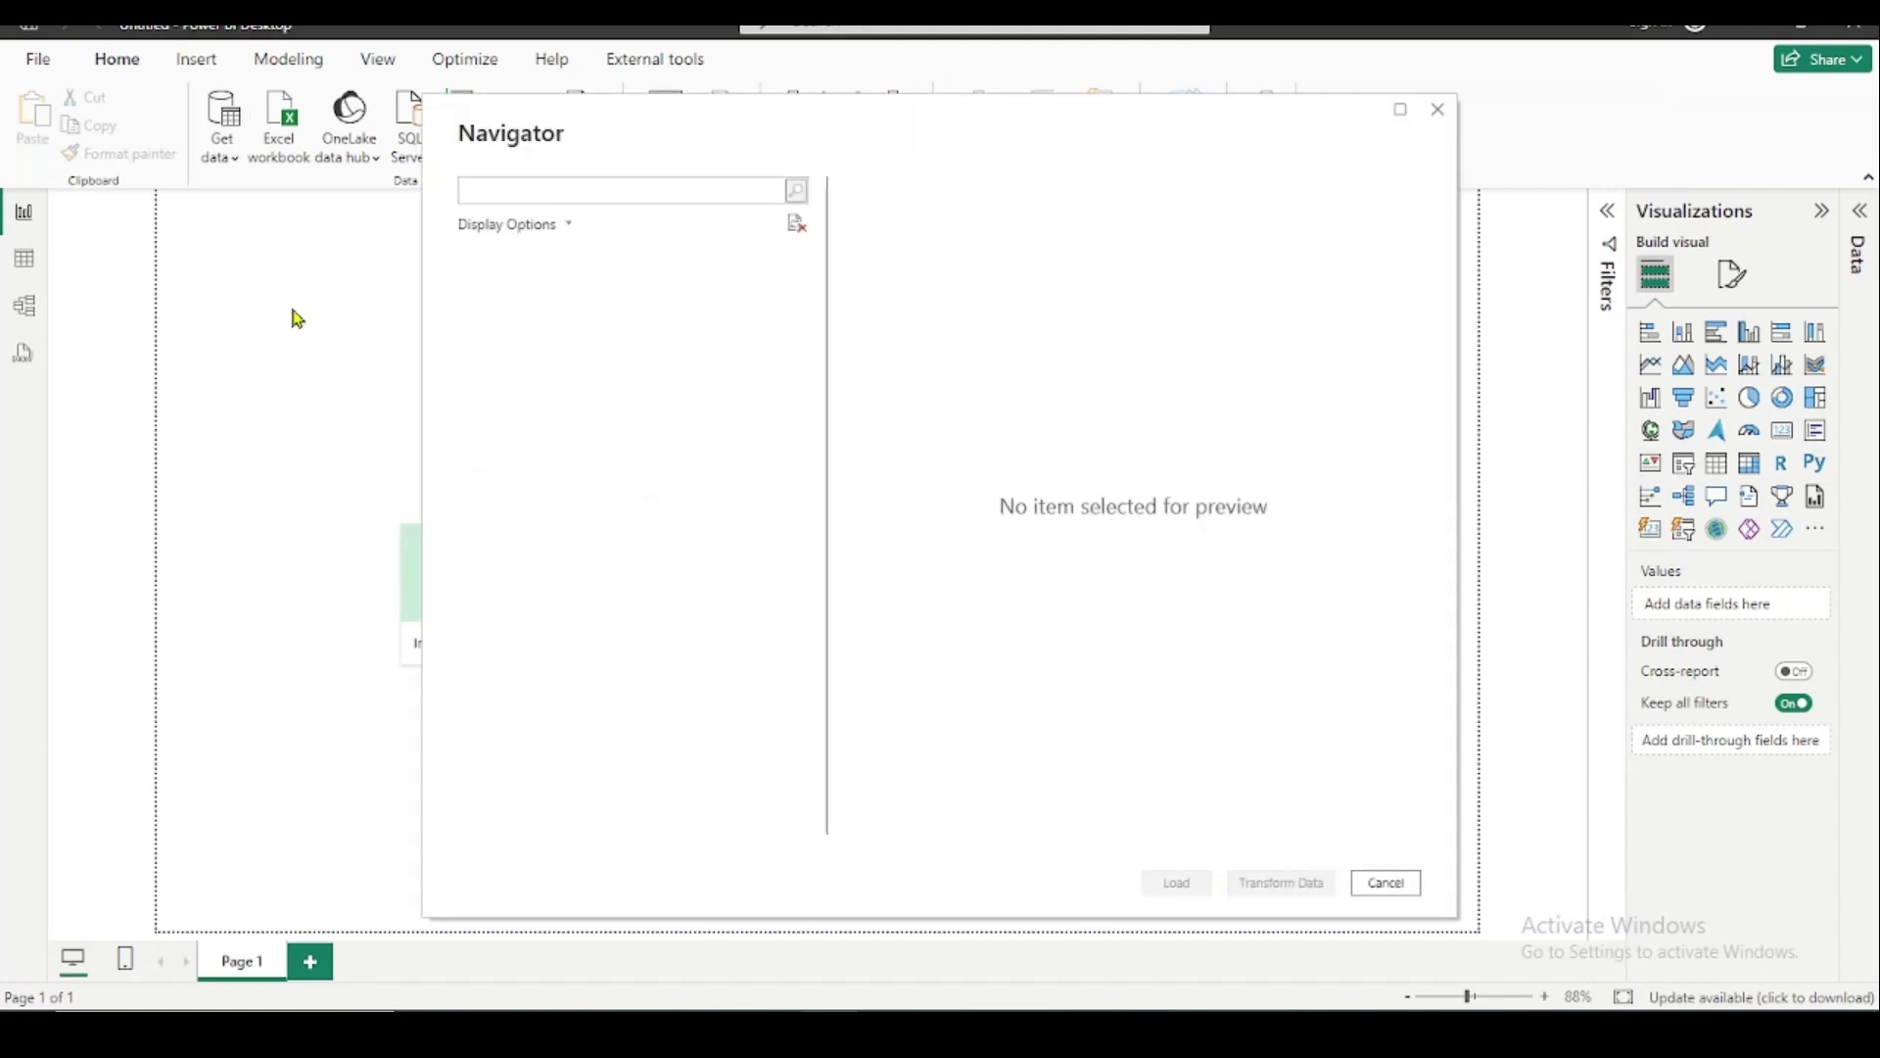
{"action": "left_click", "coordinate": [482, 329]}
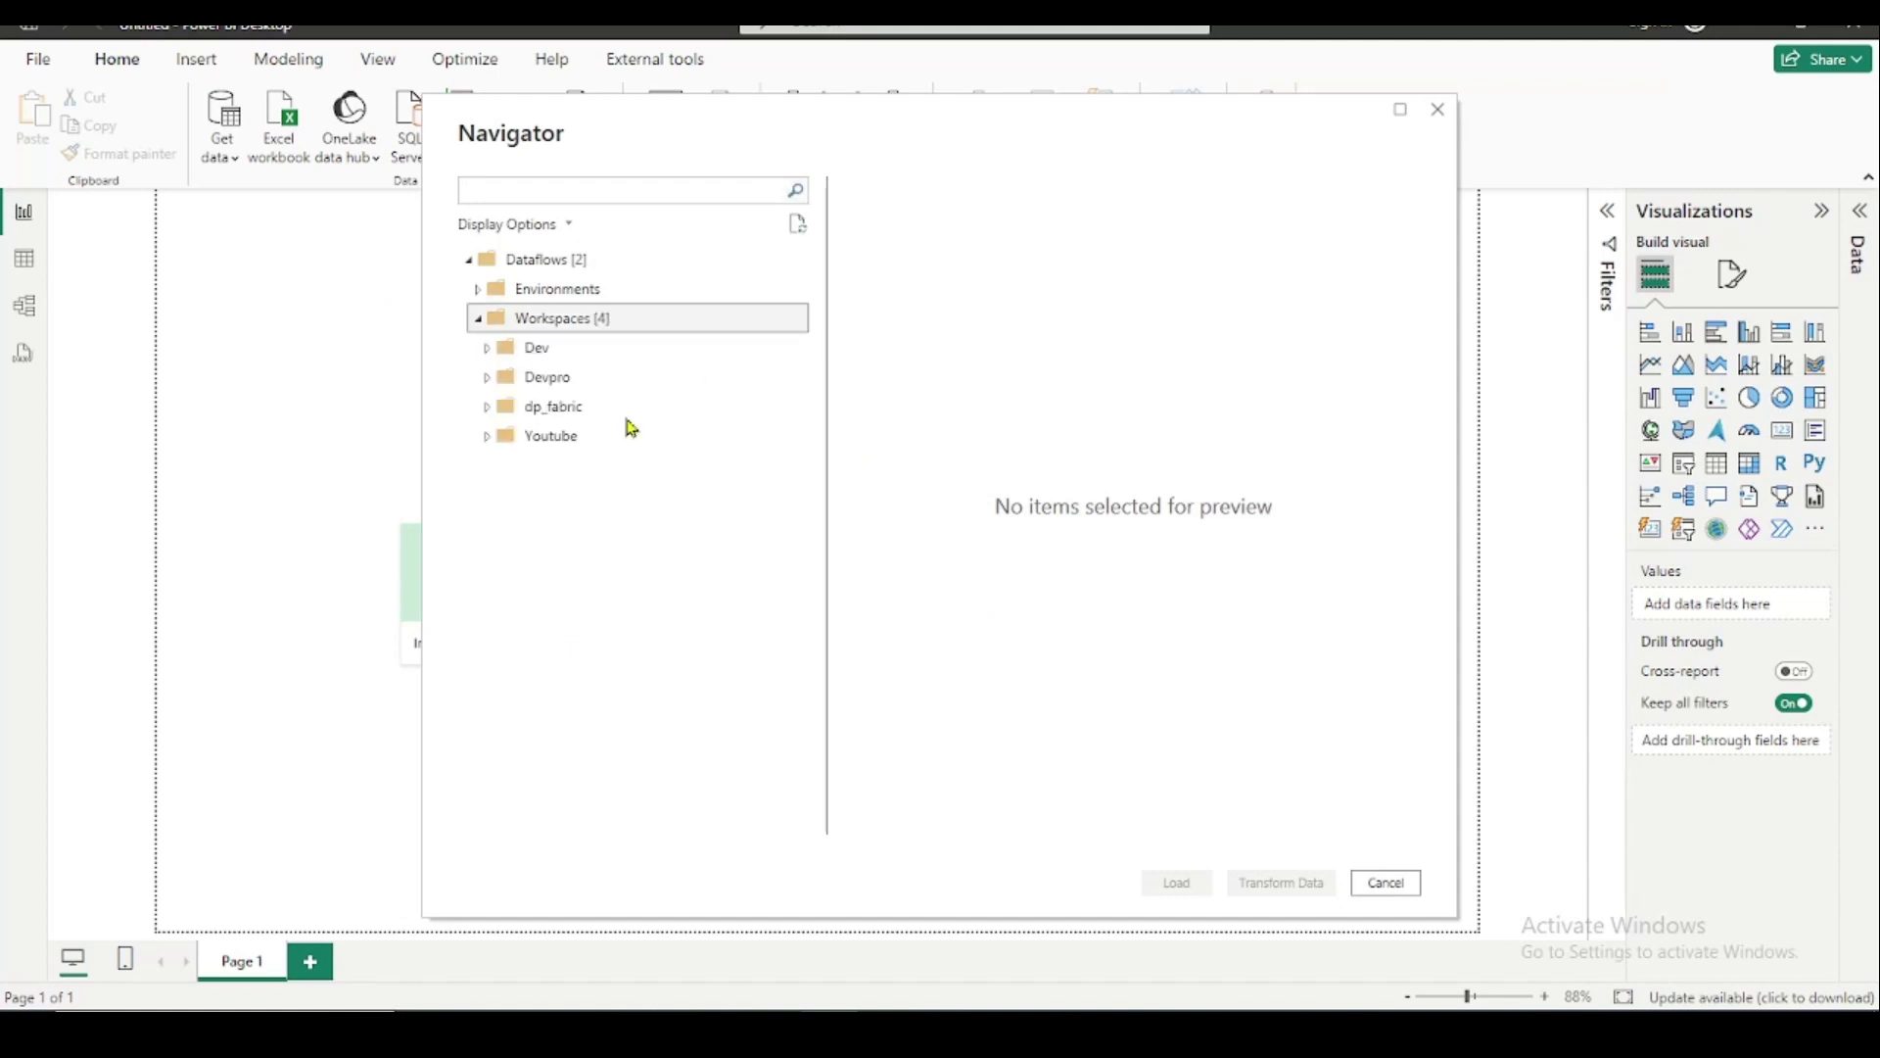
{"action": "left_click", "coordinate": [486, 437]}
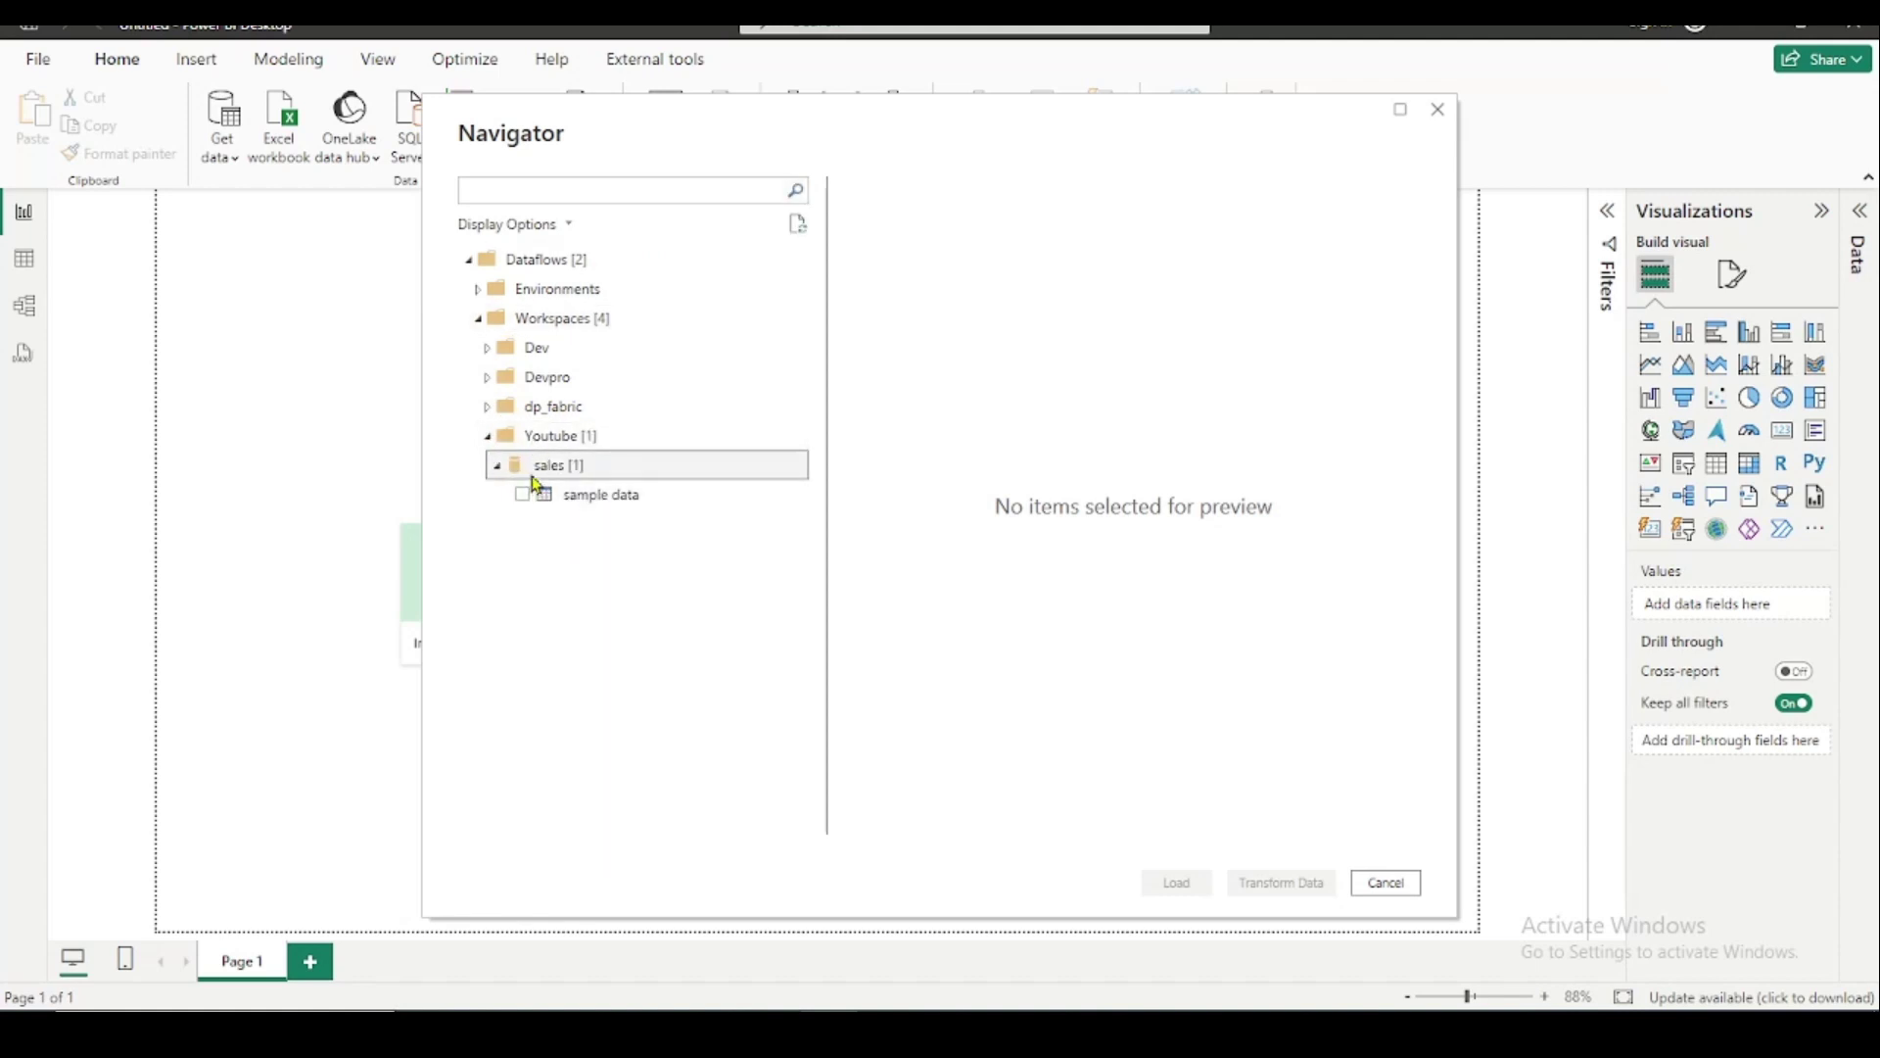
{"action": "left_click", "coordinate": [524, 497]}
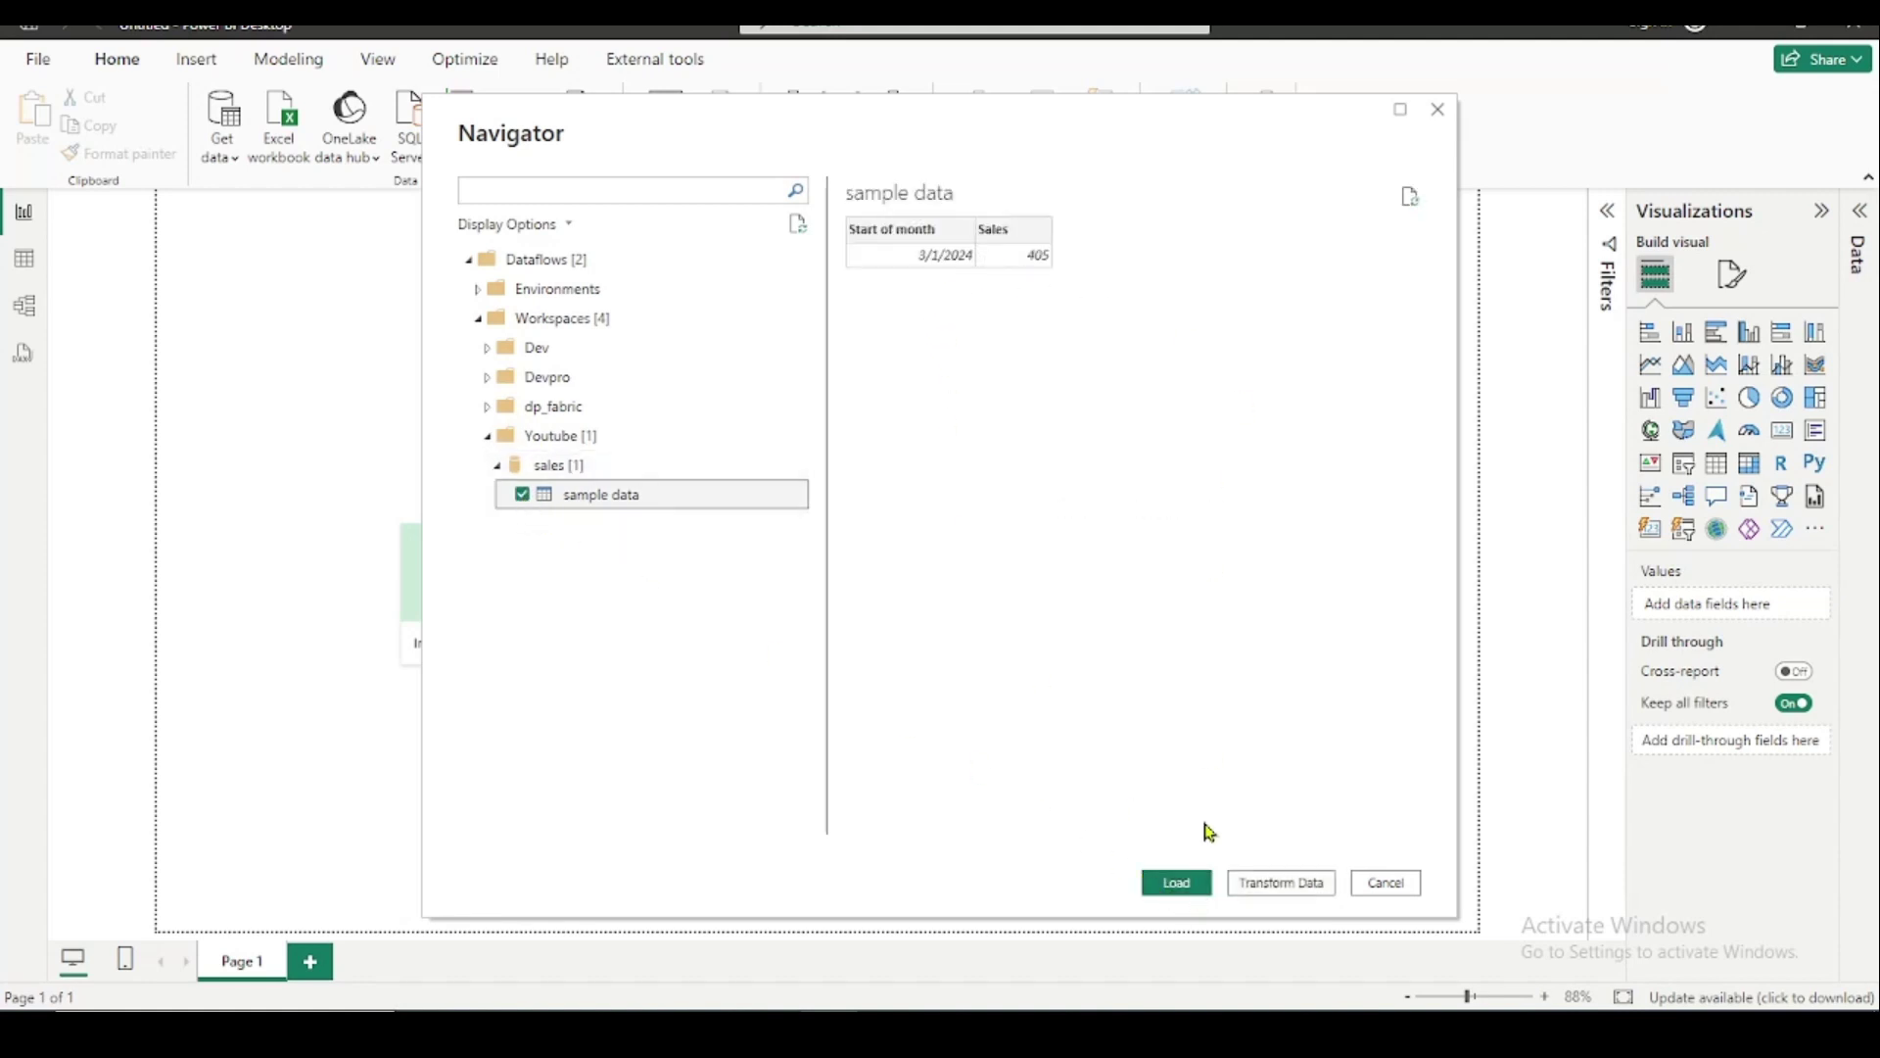
{"action": "left_click", "coordinate": [1197, 883]}
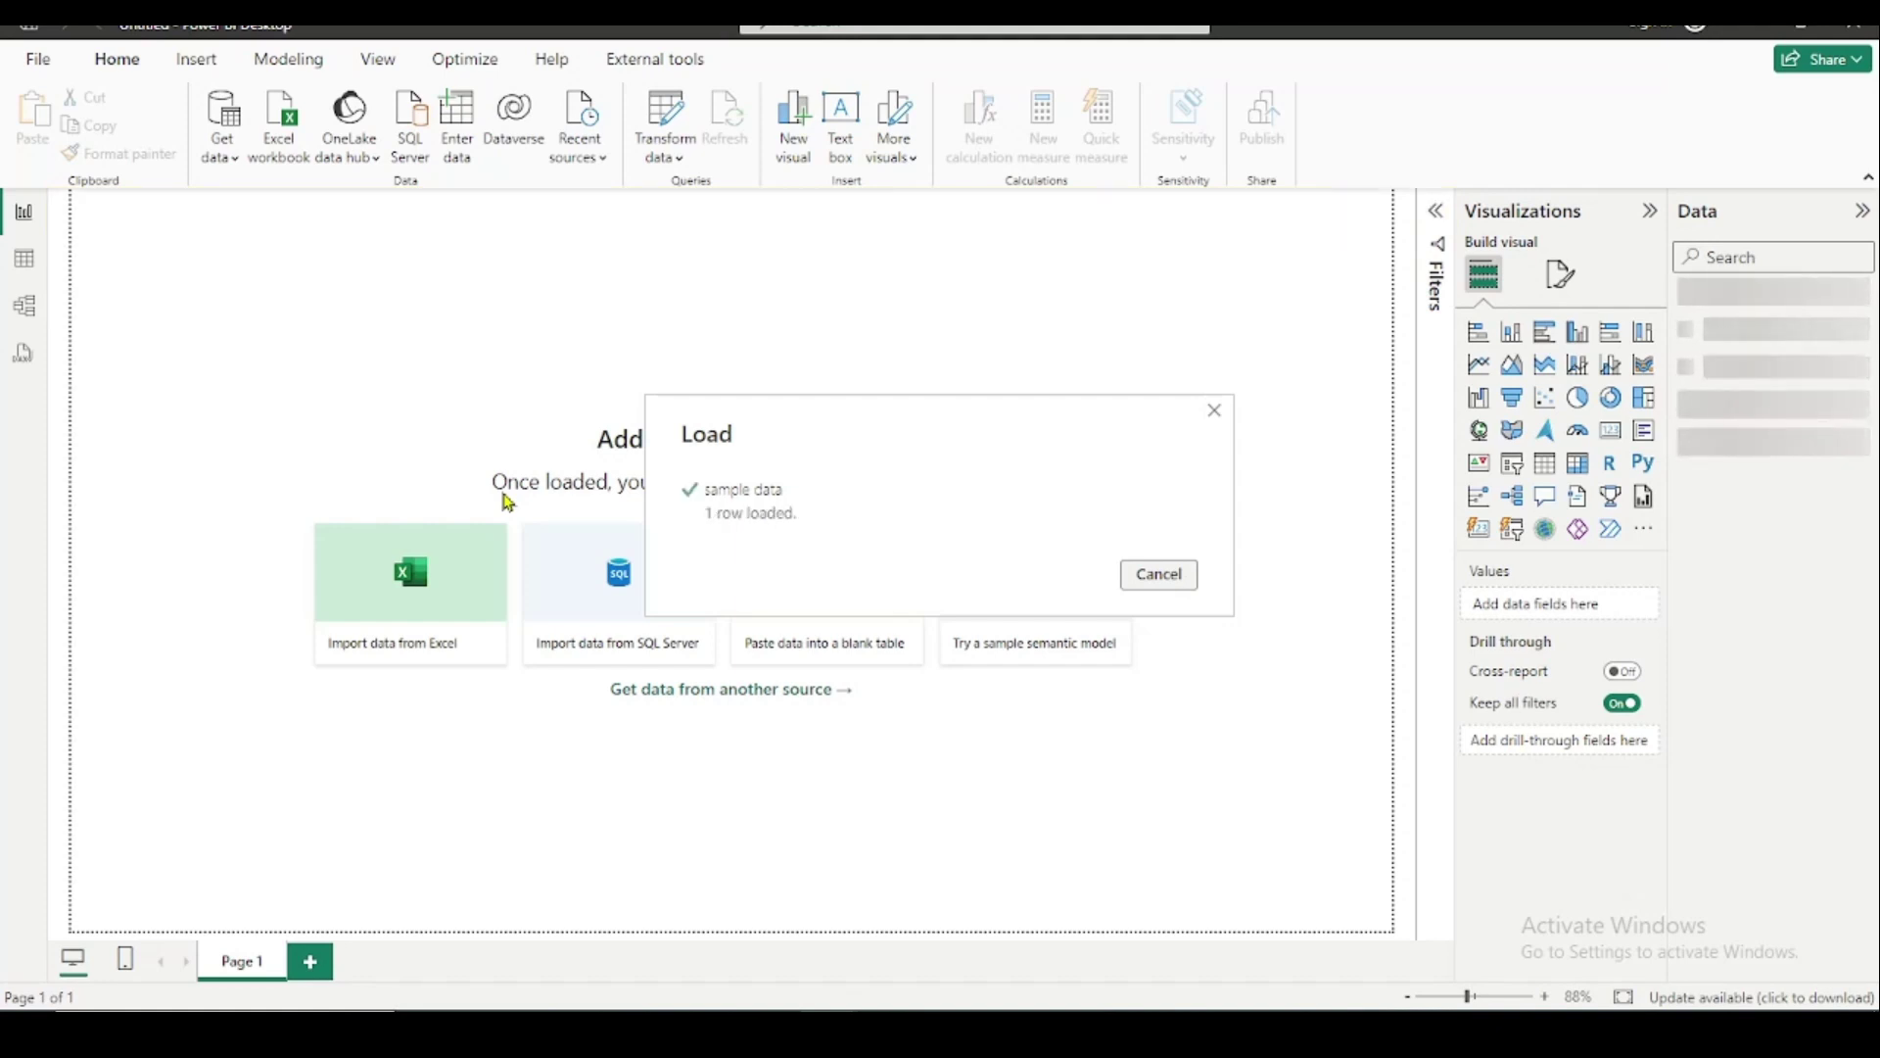
{"action": "left_click", "coordinate": [24, 263]}
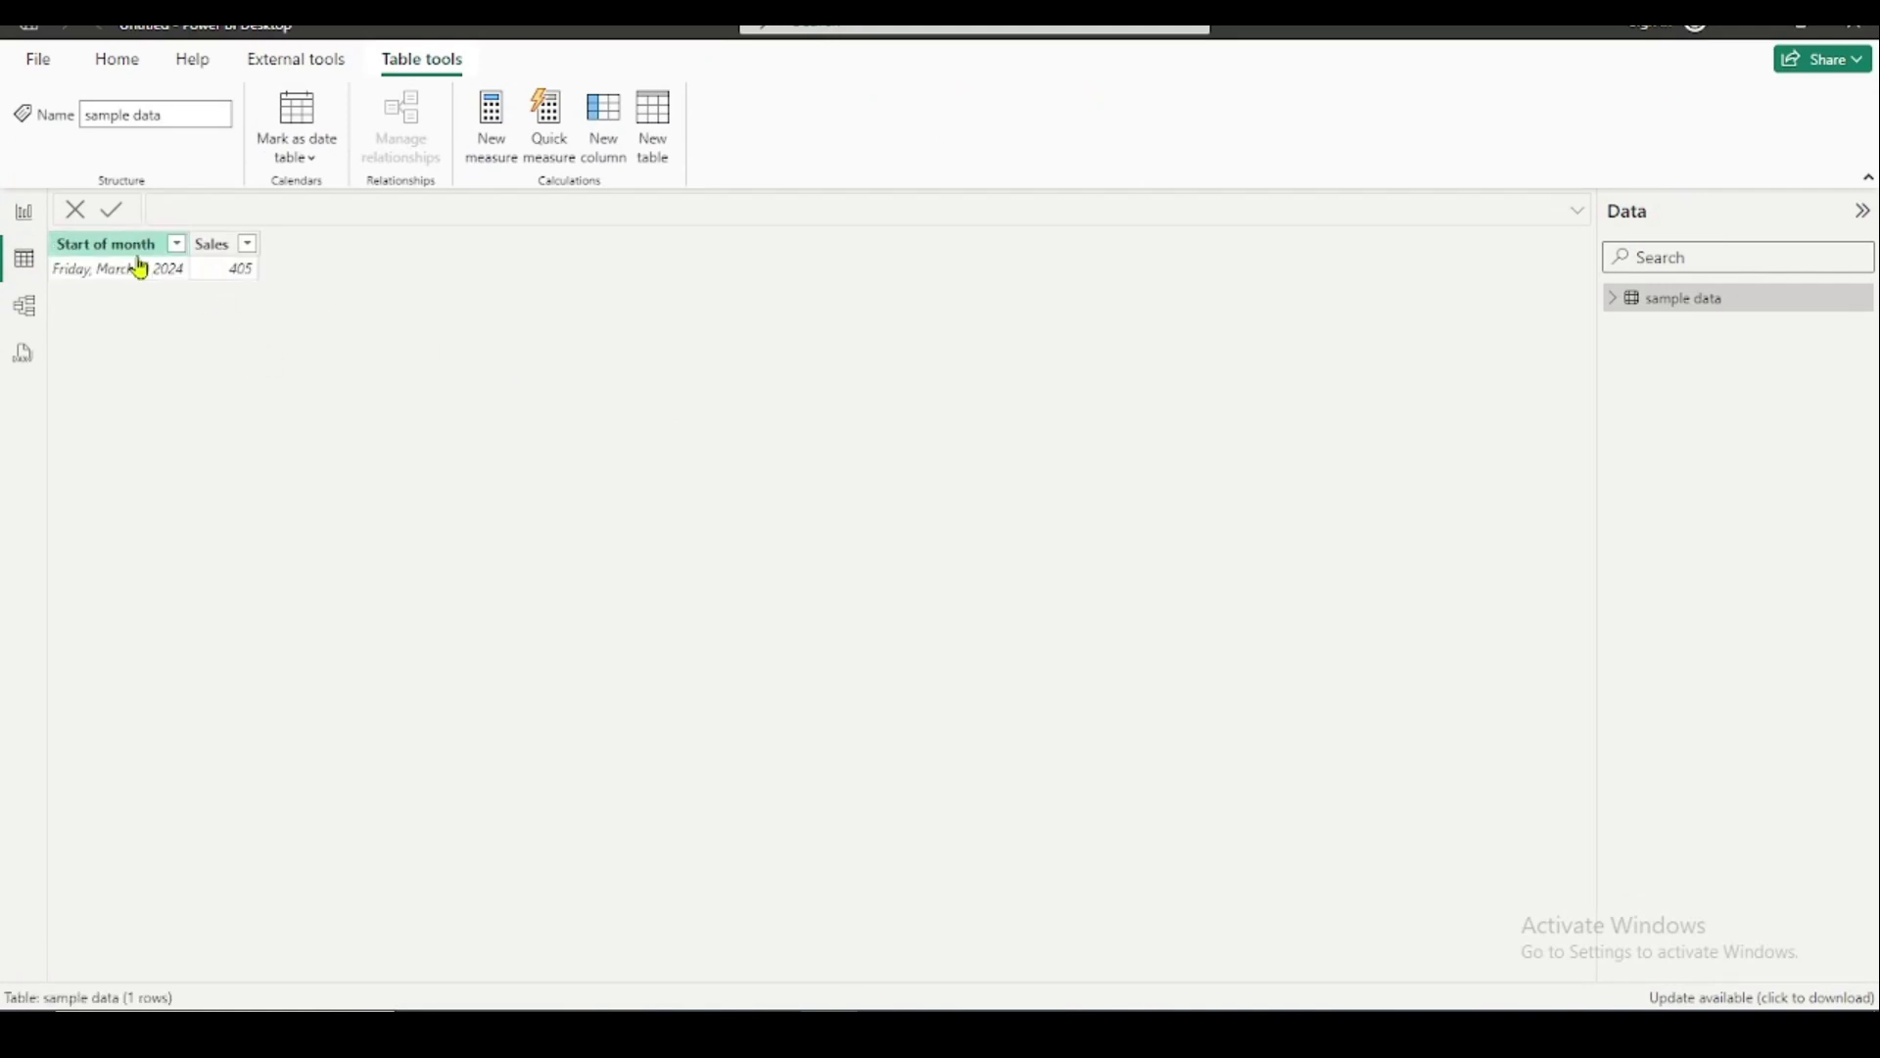
{"action": "left_click", "coordinate": [25, 212]}
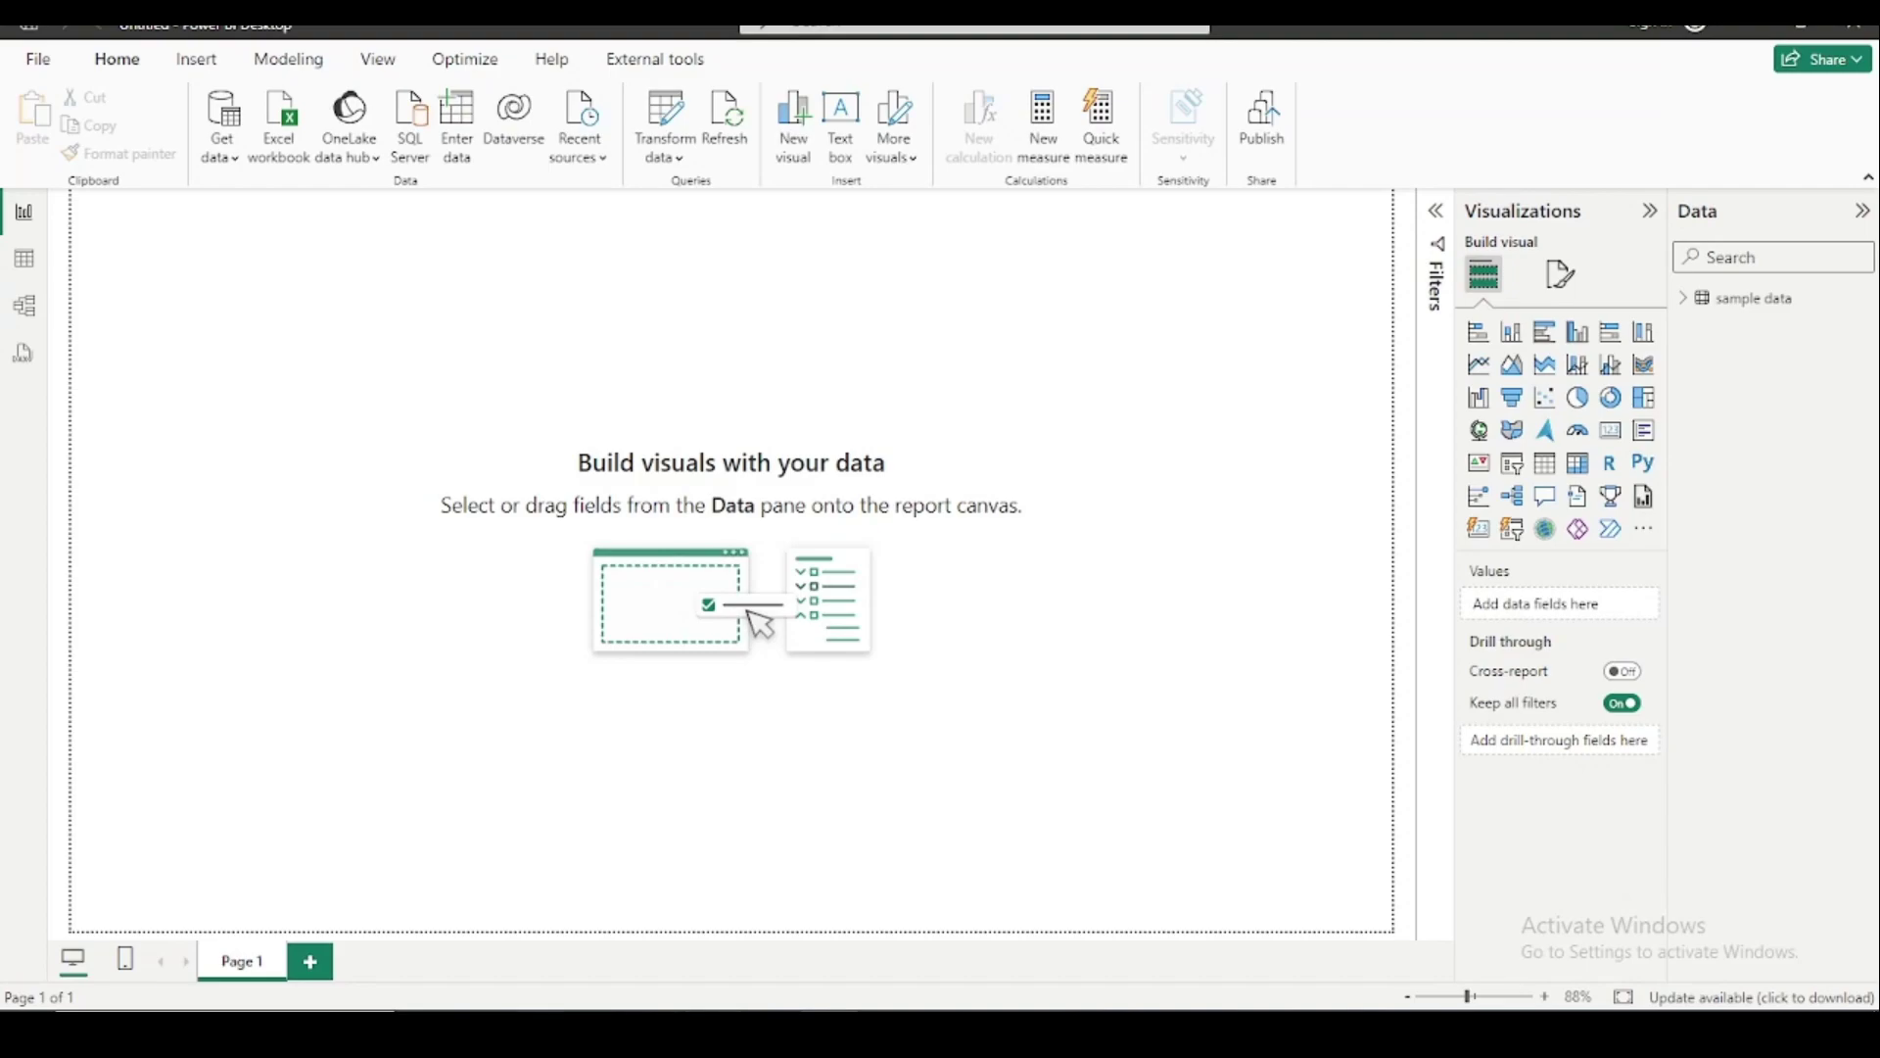
{"action": "key", "text": "alt+Tab"}
{"action": "left_click", "coordinate": [24, 260]}
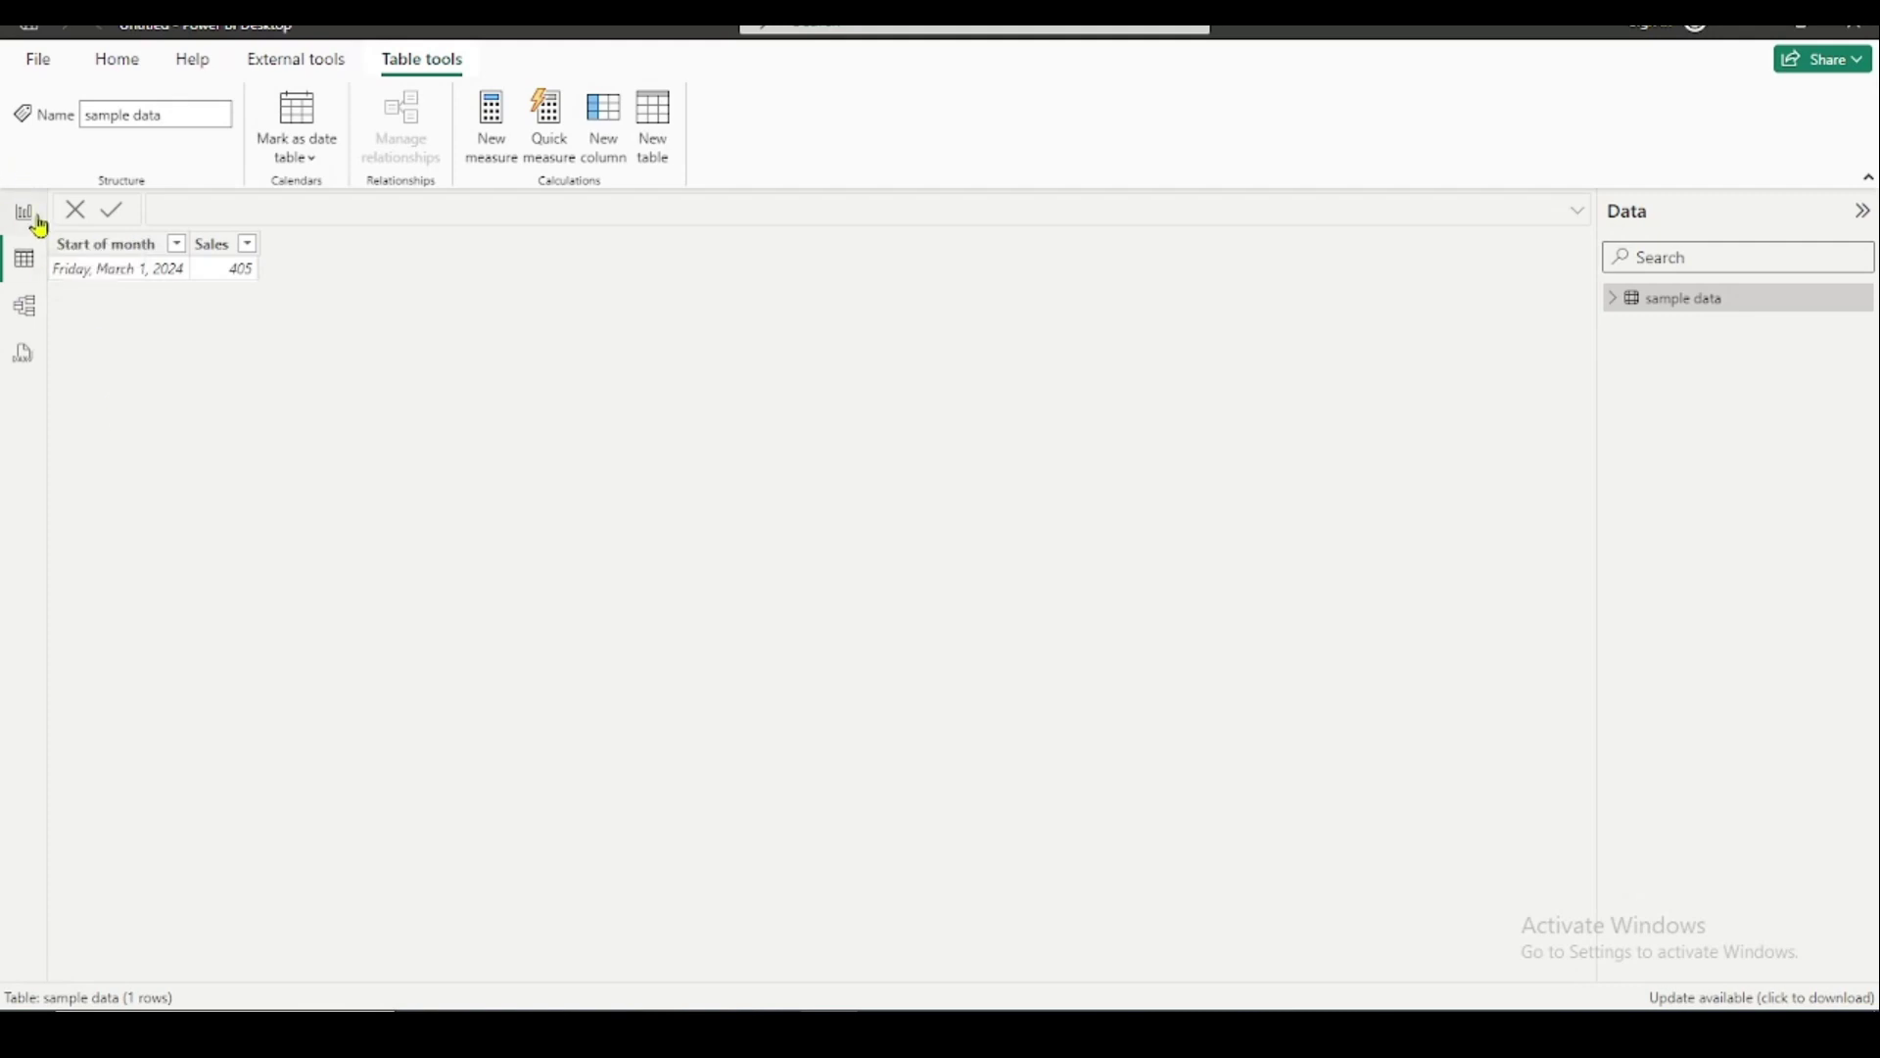
{"action": "left_click", "coordinate": [25, 212]}
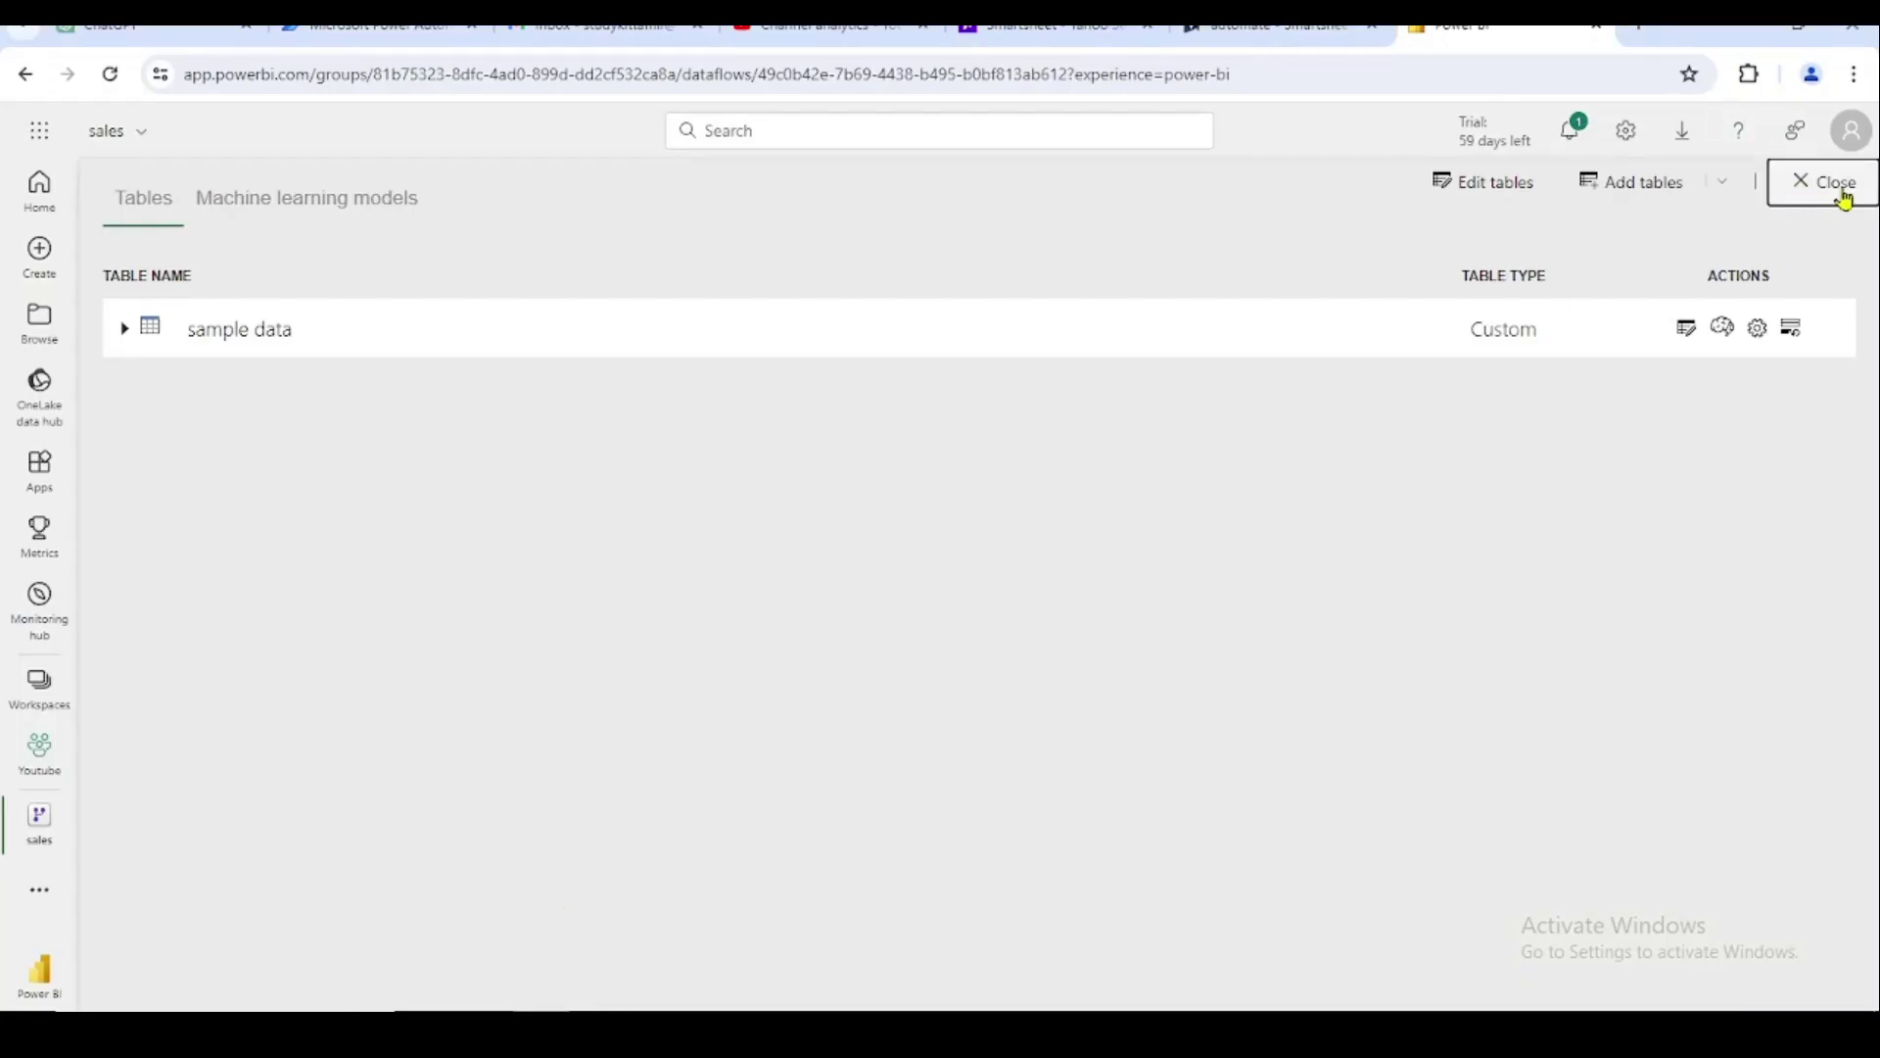
Close the sales dataflow's tables page
{"action": "left_click", "coordinate": [1831, 181]}
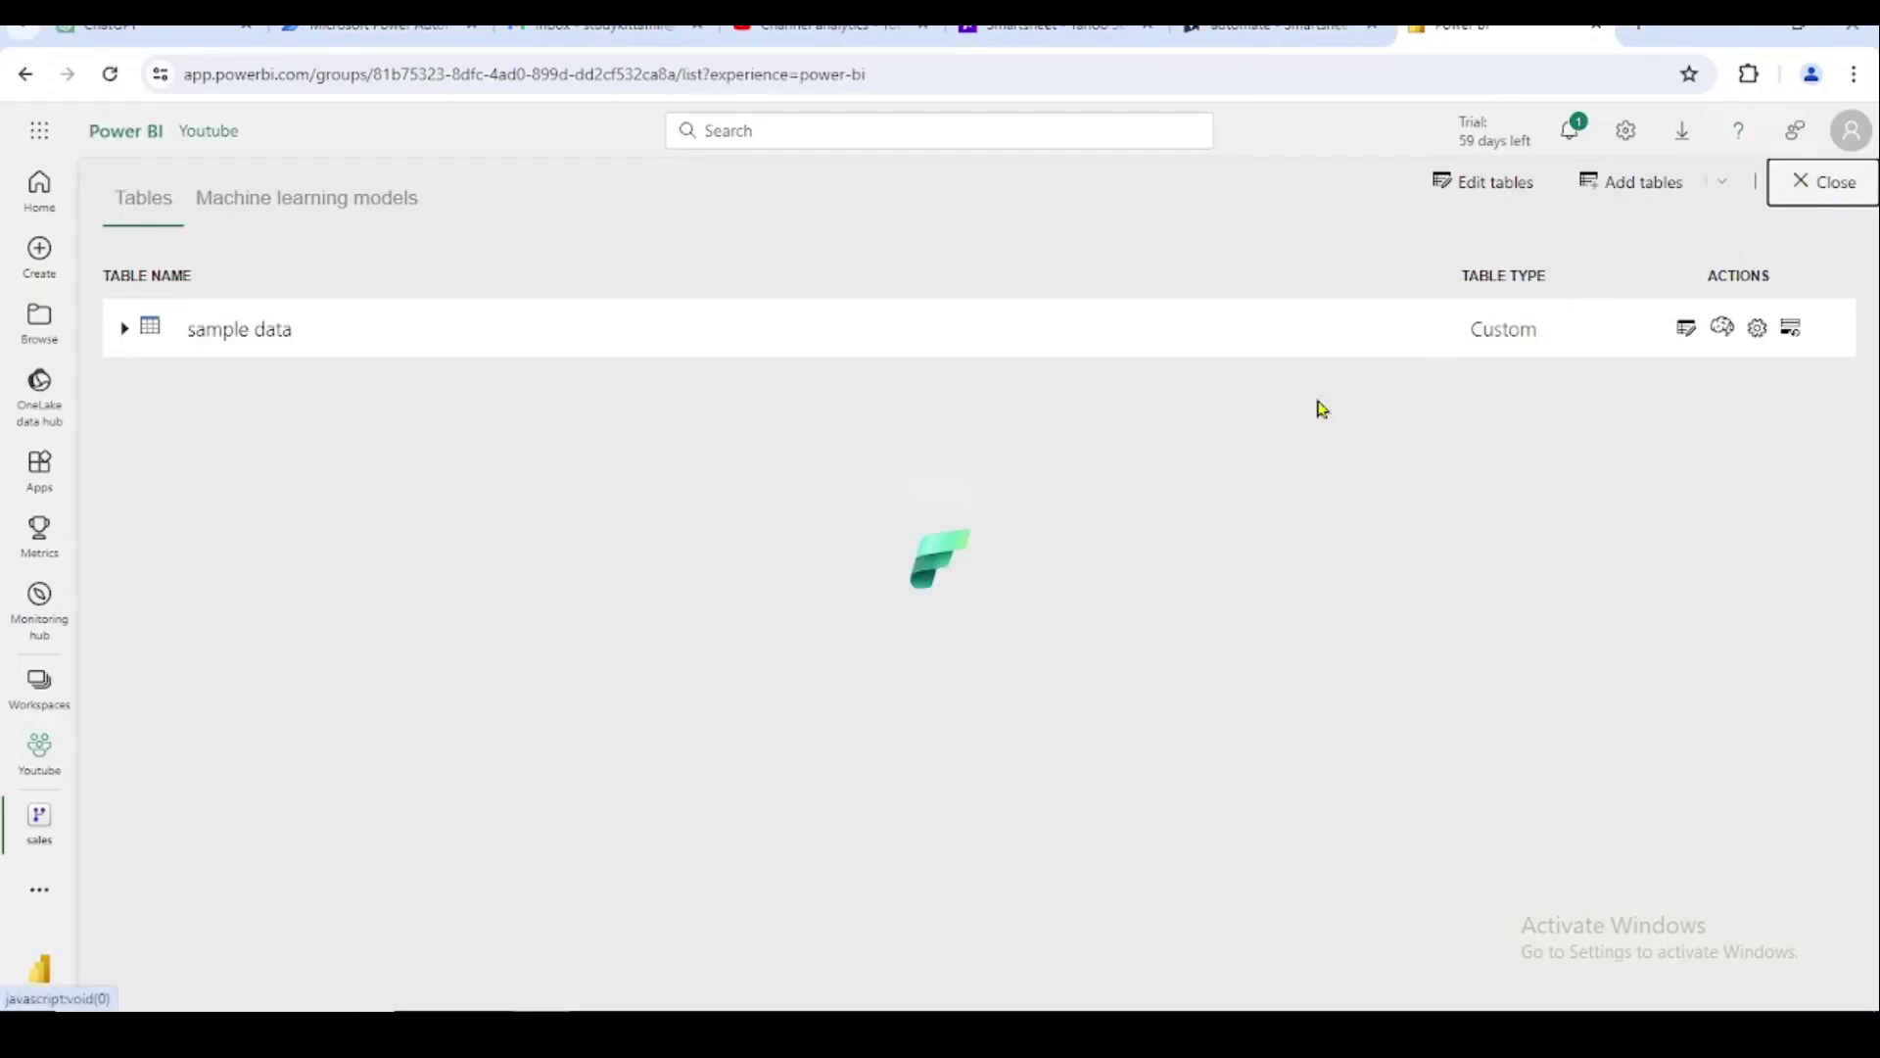